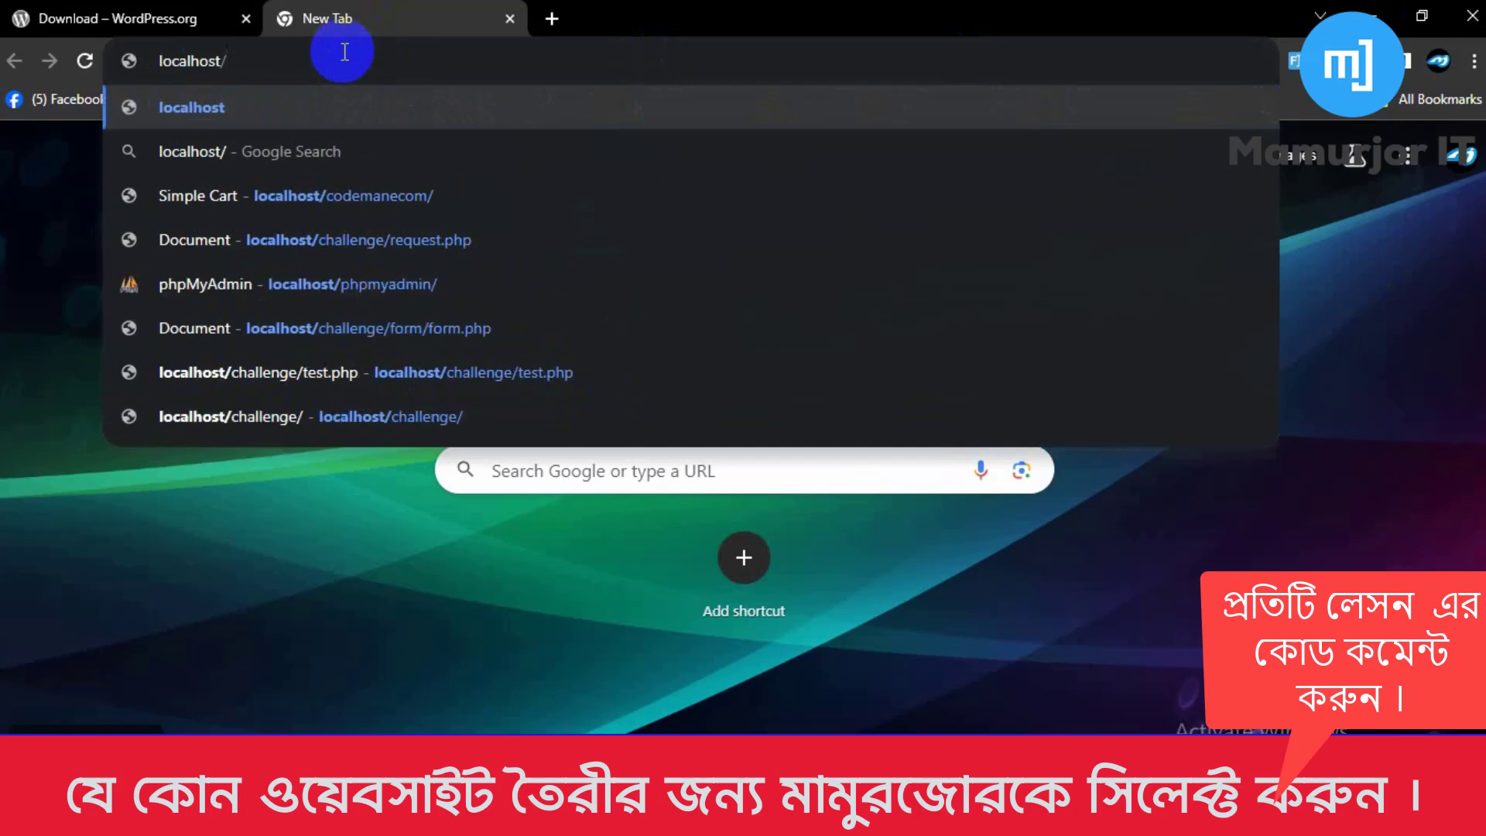
Load localhost/phpmyadmin and log in as root with an empty password
key(Delete)
text(m)
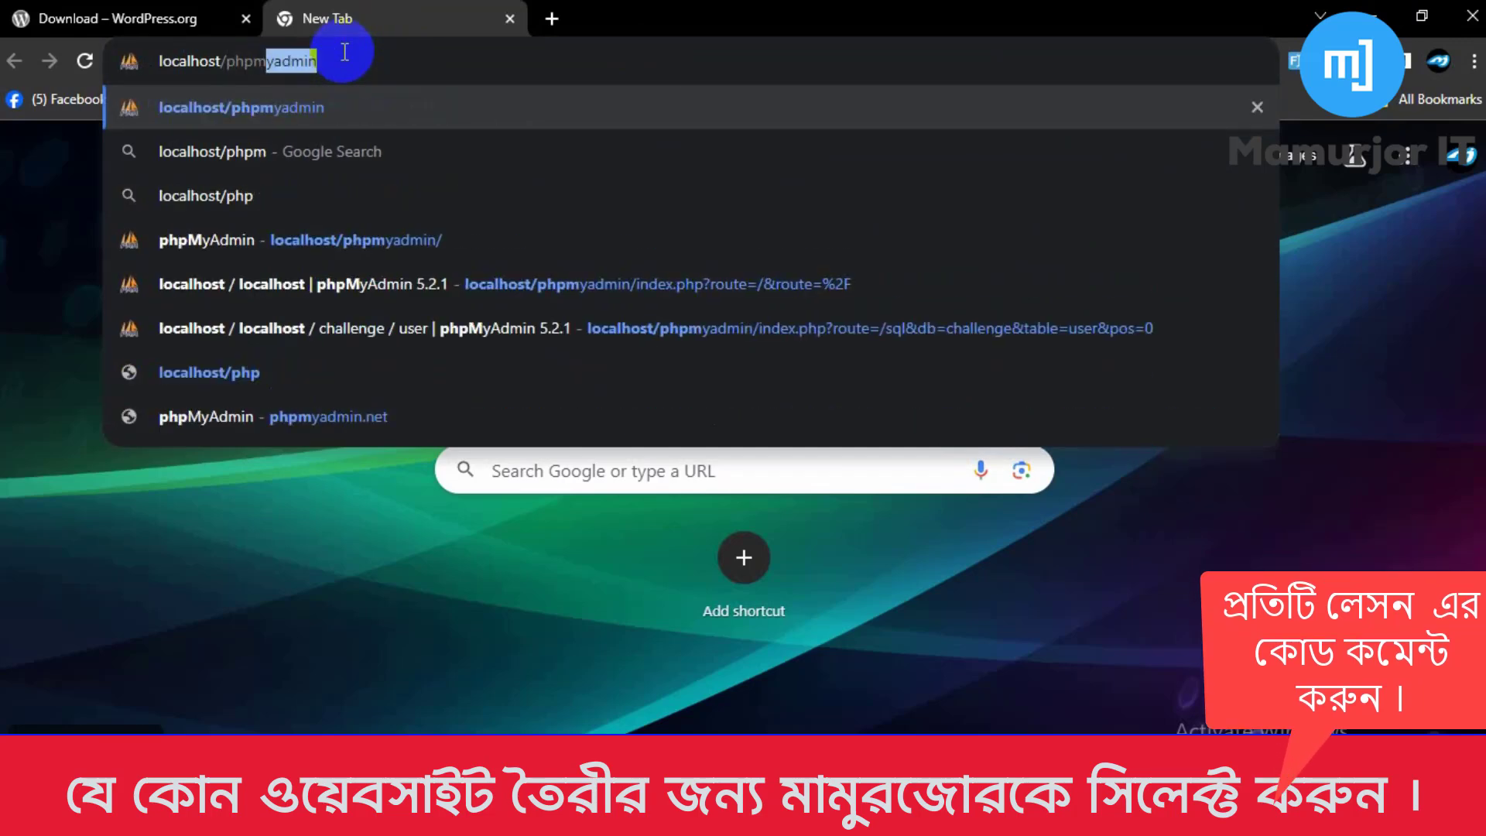
key(Return)
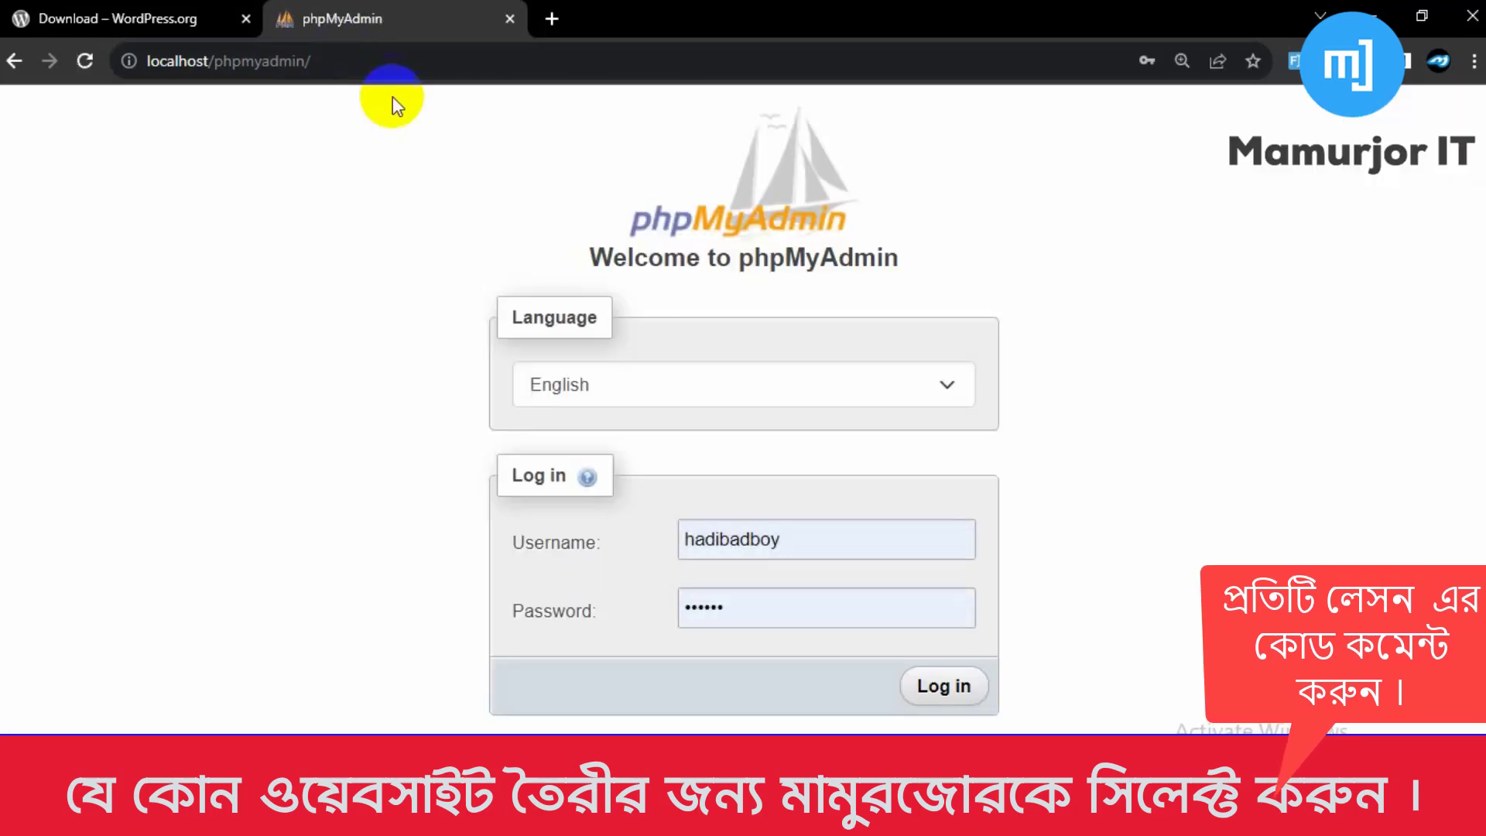
click(589, 539)
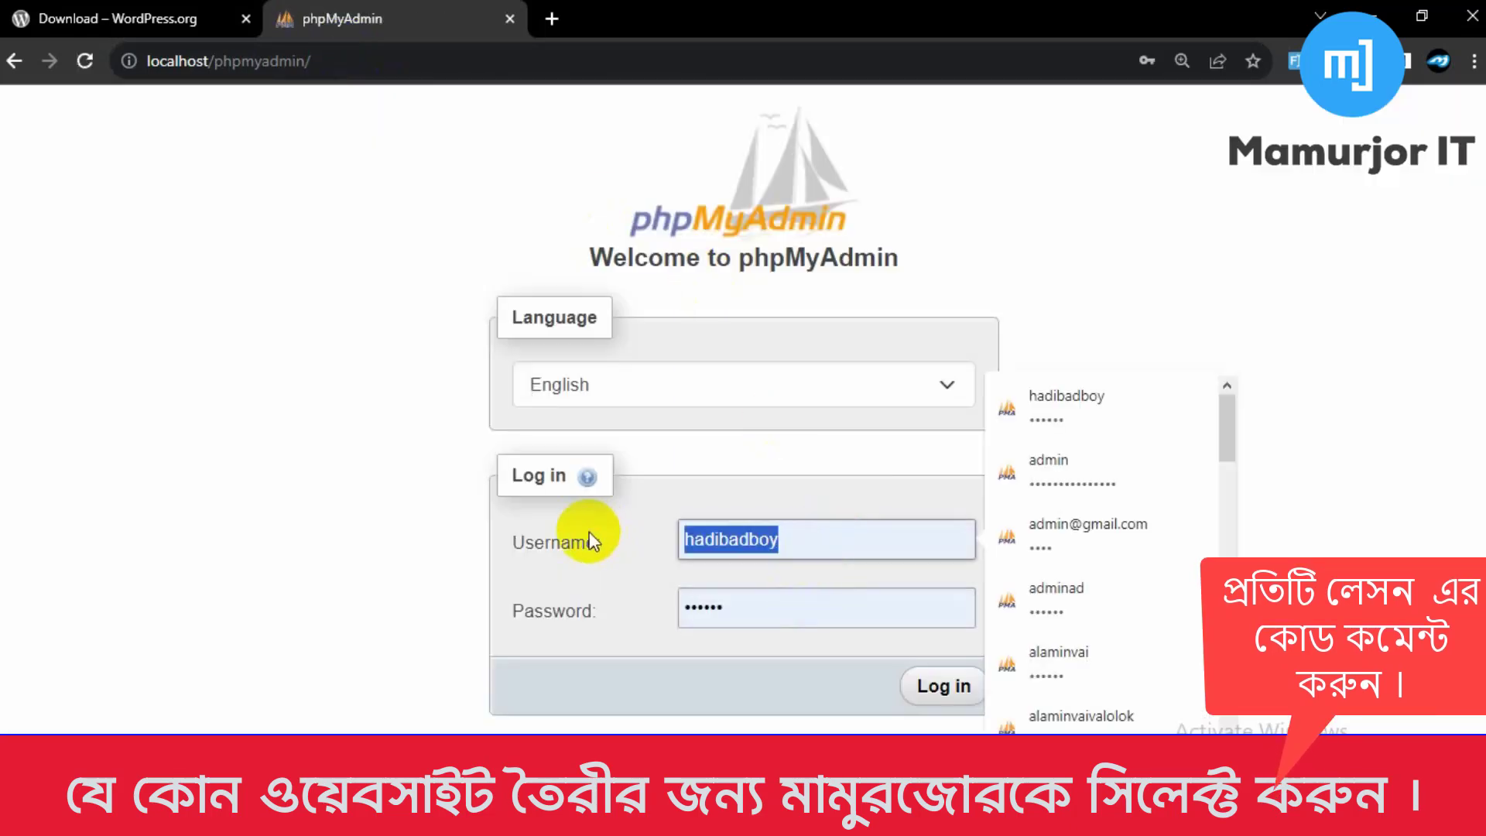
text(root)
key(Tab)
key(BackSpace)
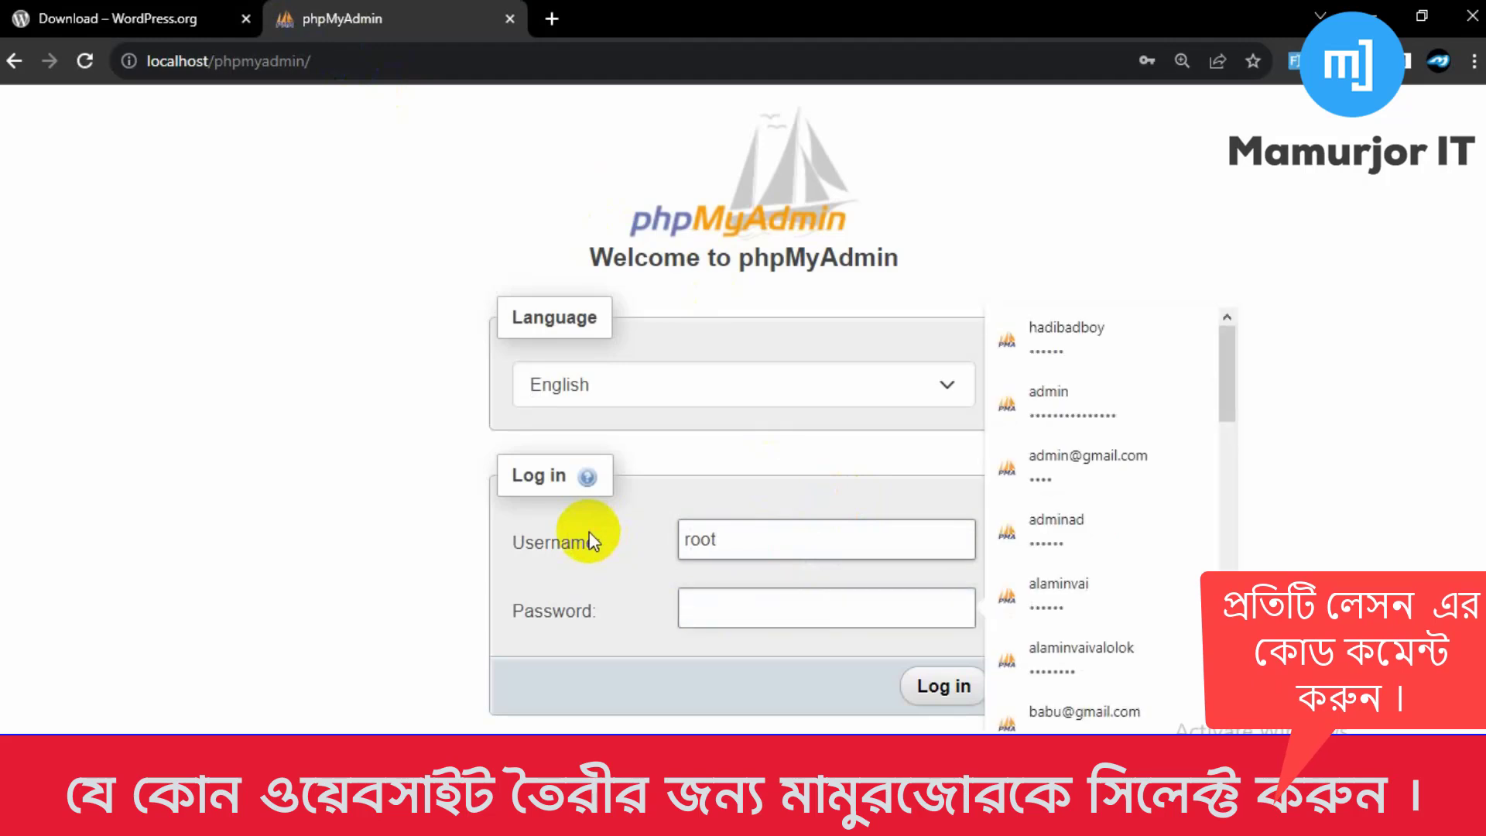
click(947, 691)
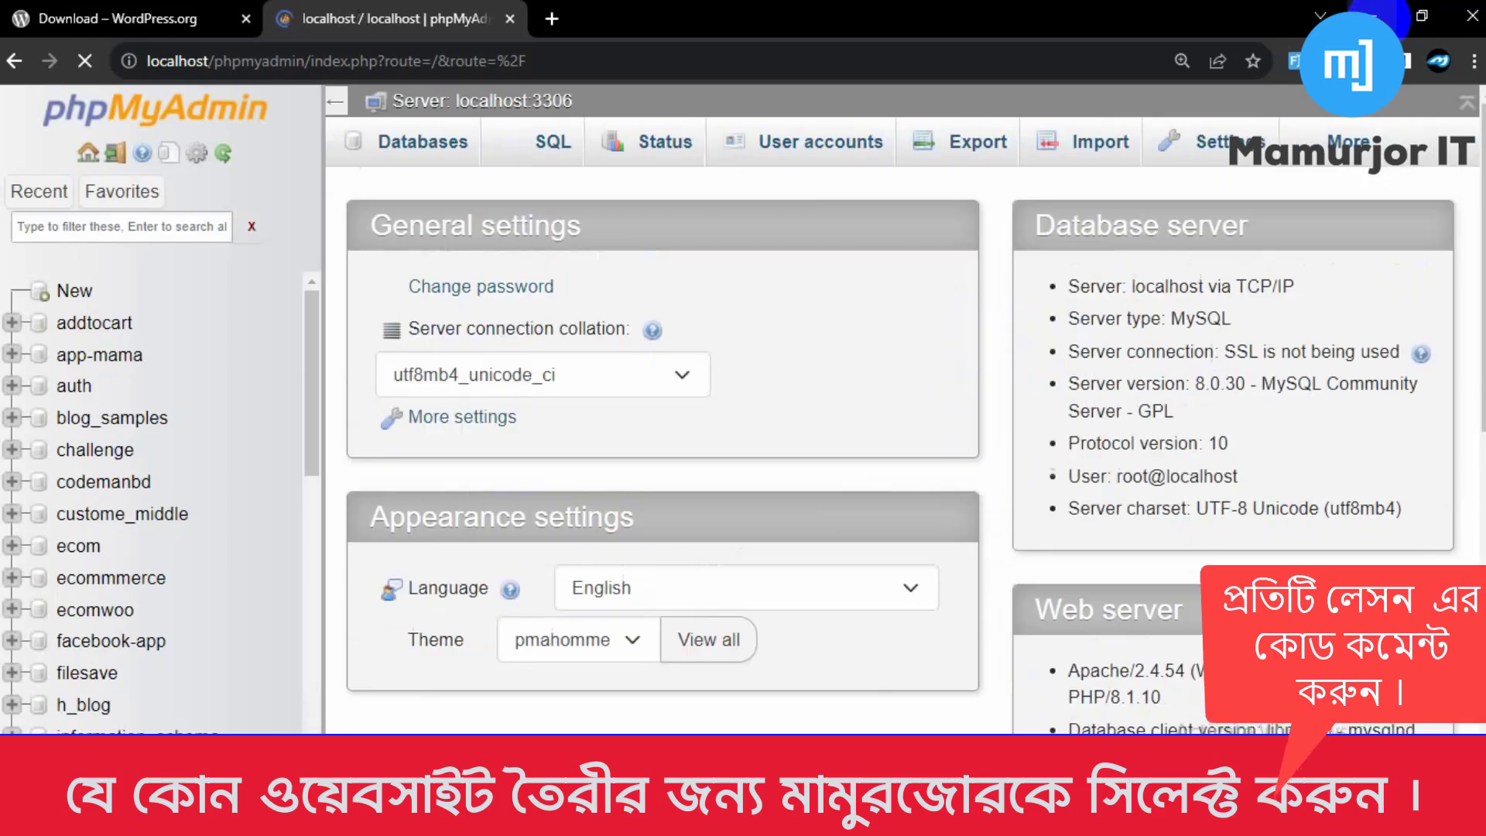
Create an empty database named wplearn from the Databases tab
click(444, 146)
click(491, 371)
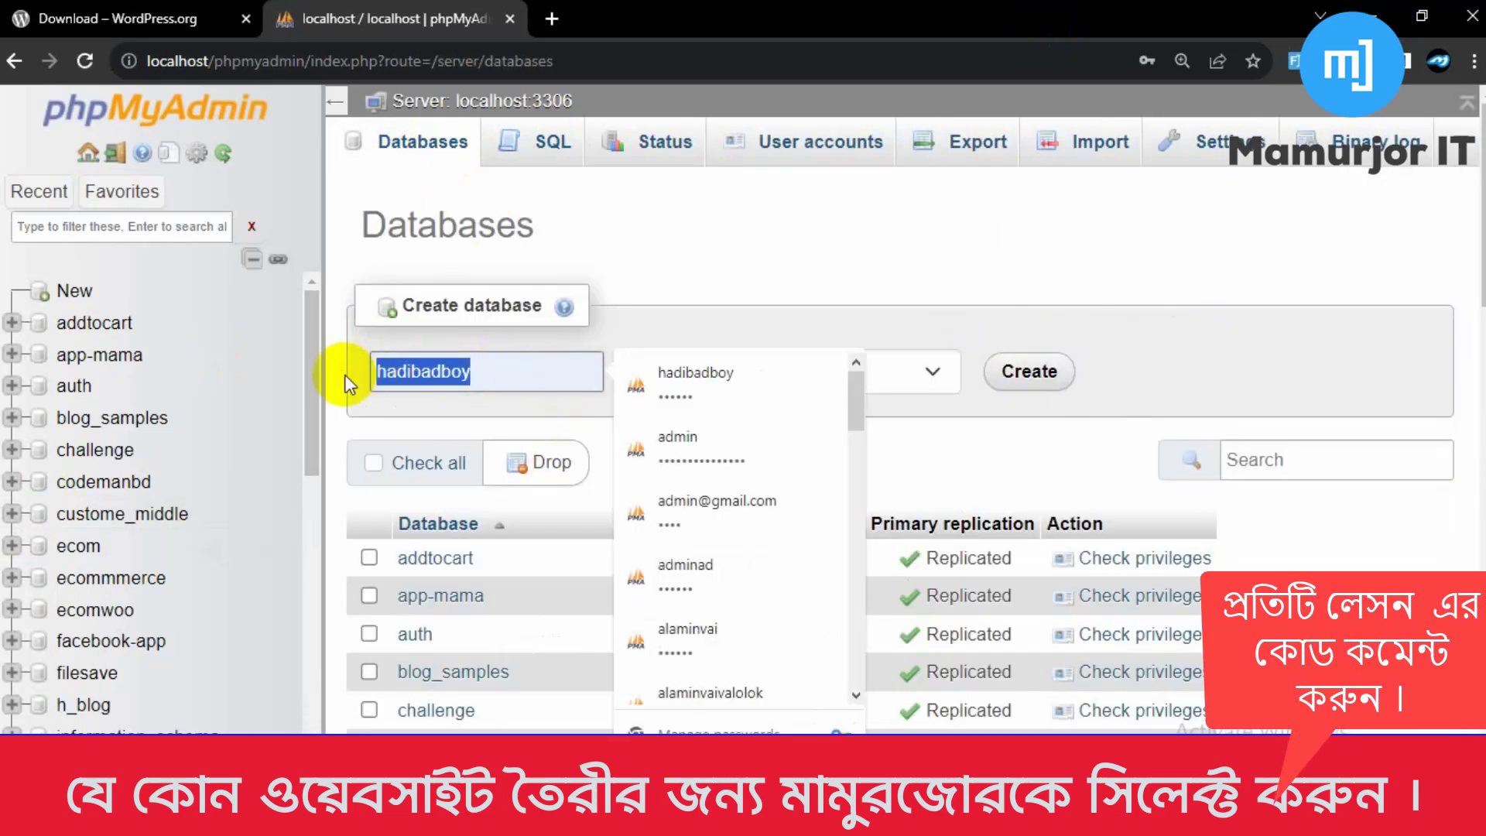
text(wp)
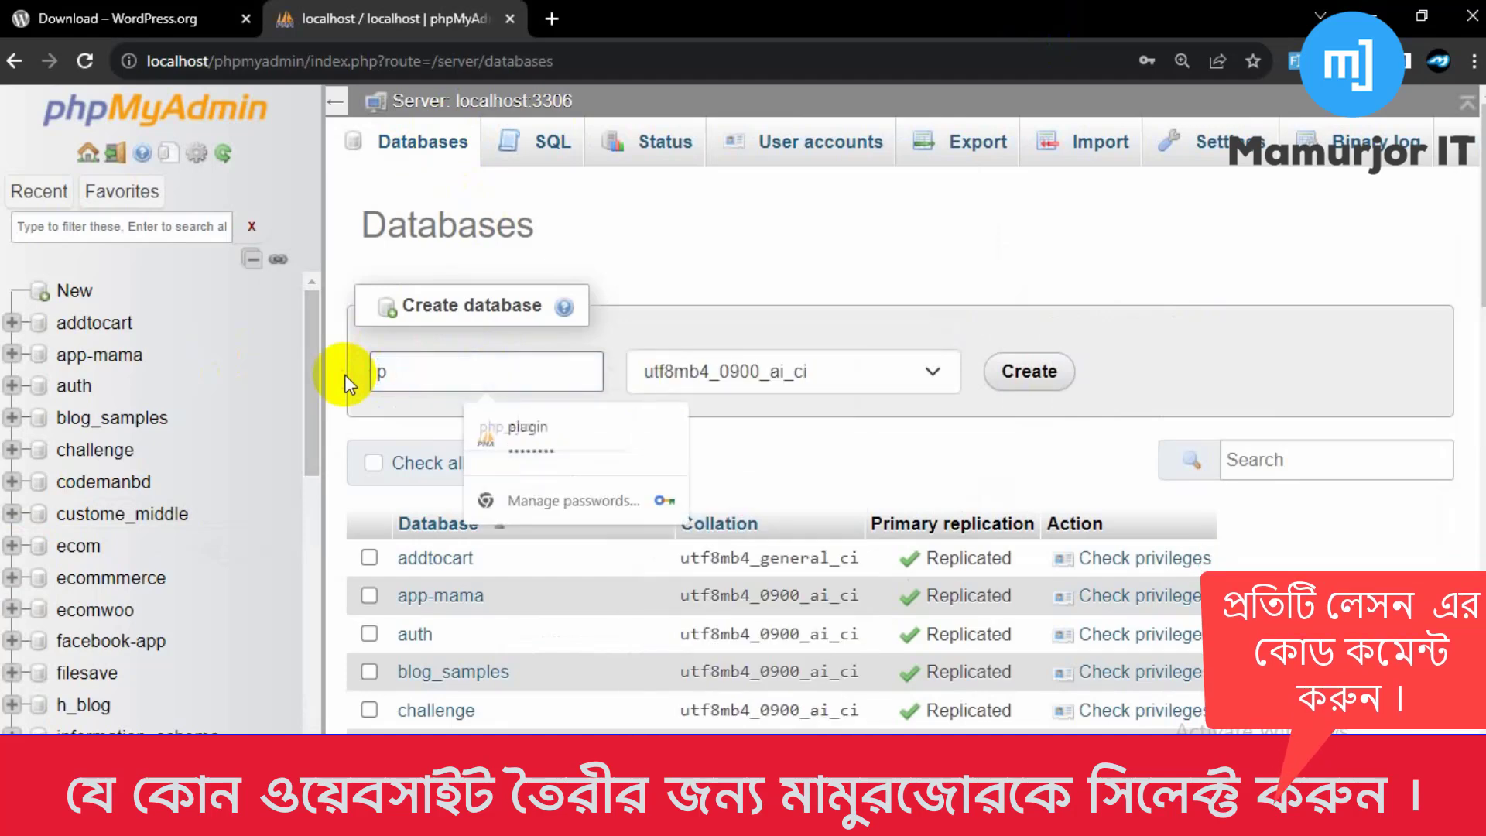
text(learn)
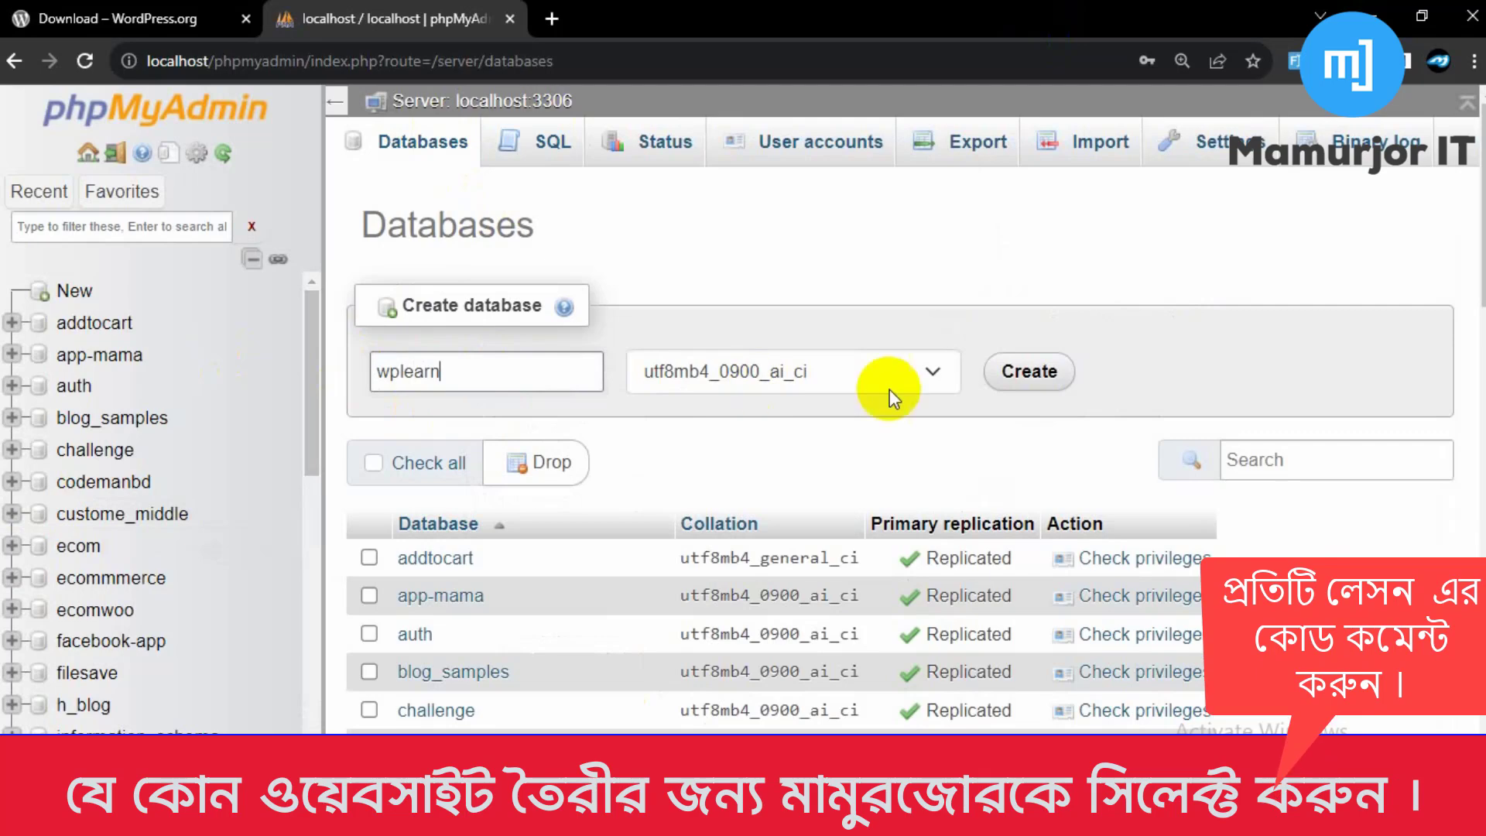
click(1033, 374)
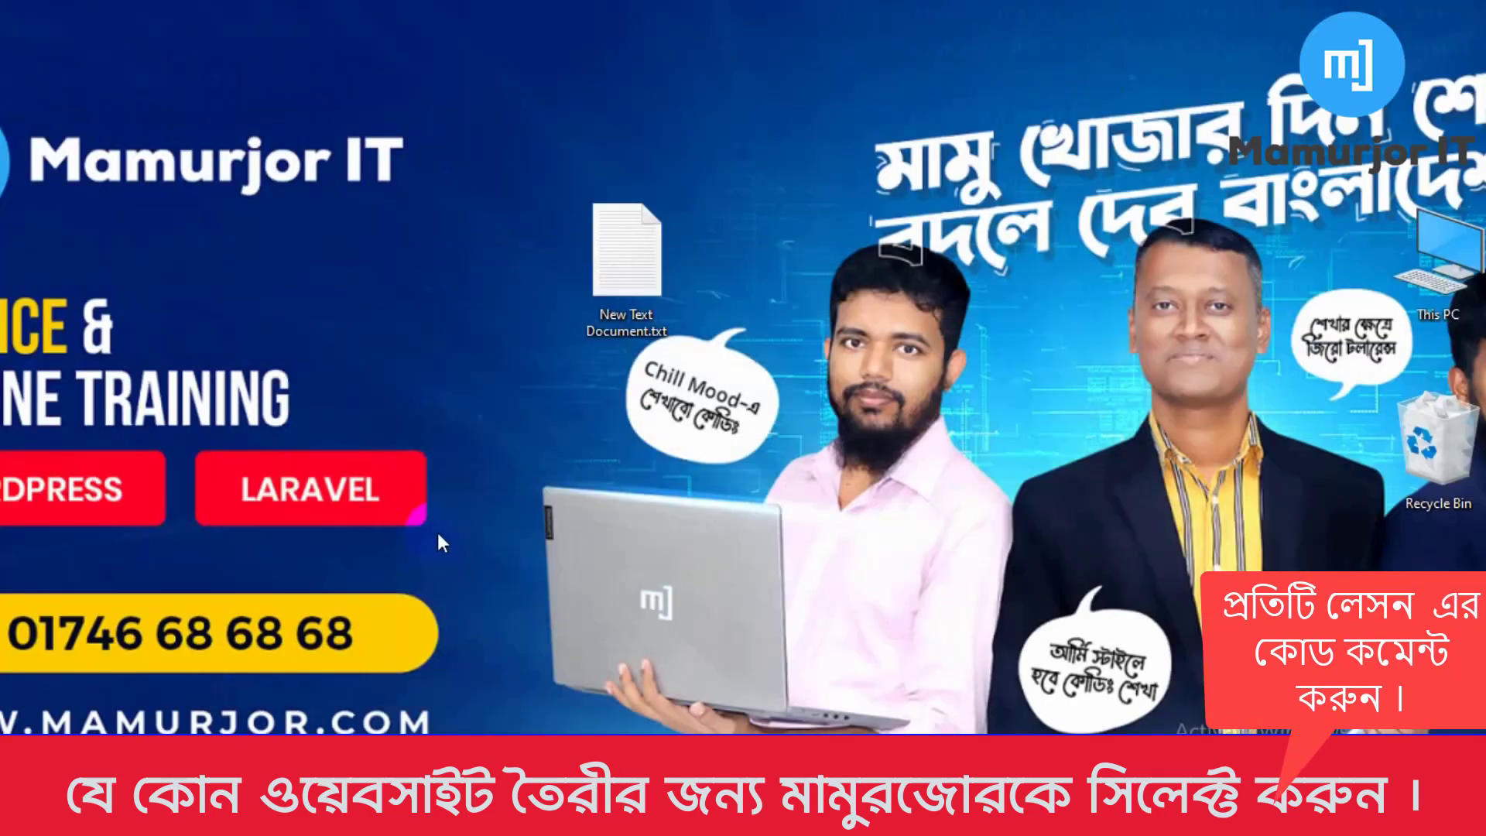
right_click(371, 166)
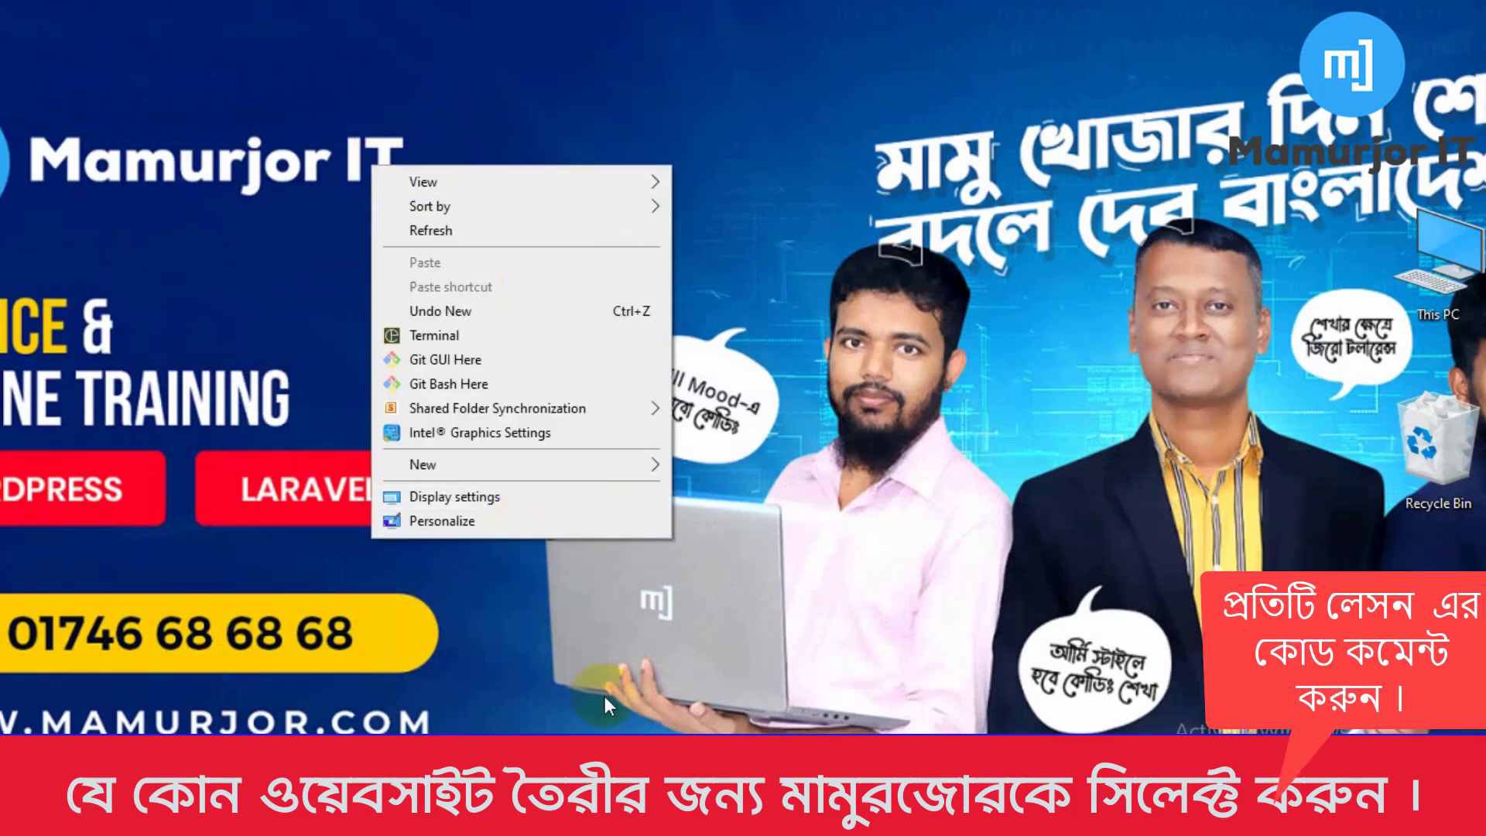
click(612, 693)
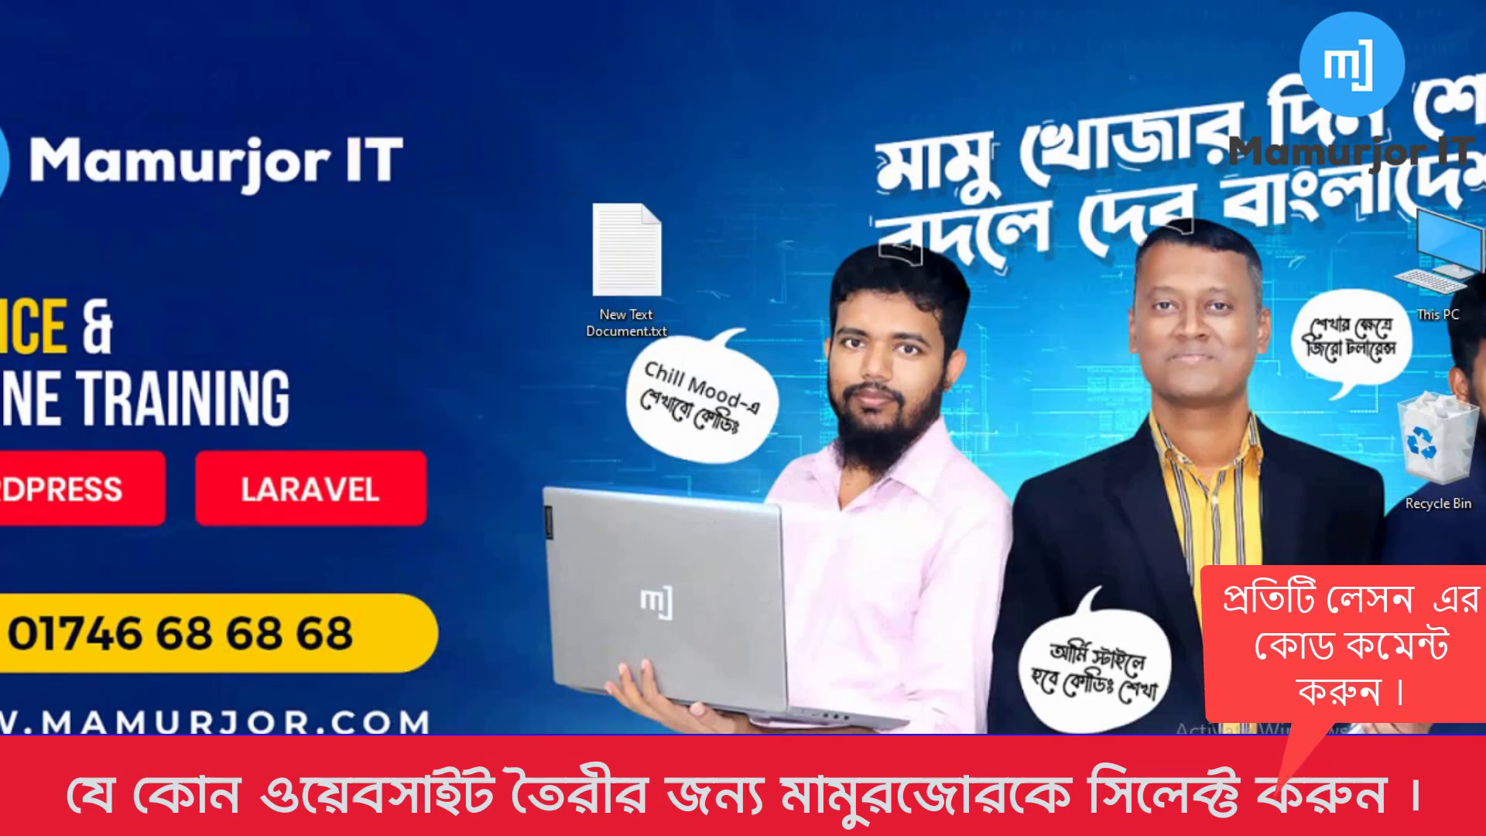
key(super+e)
click(1045, 215)
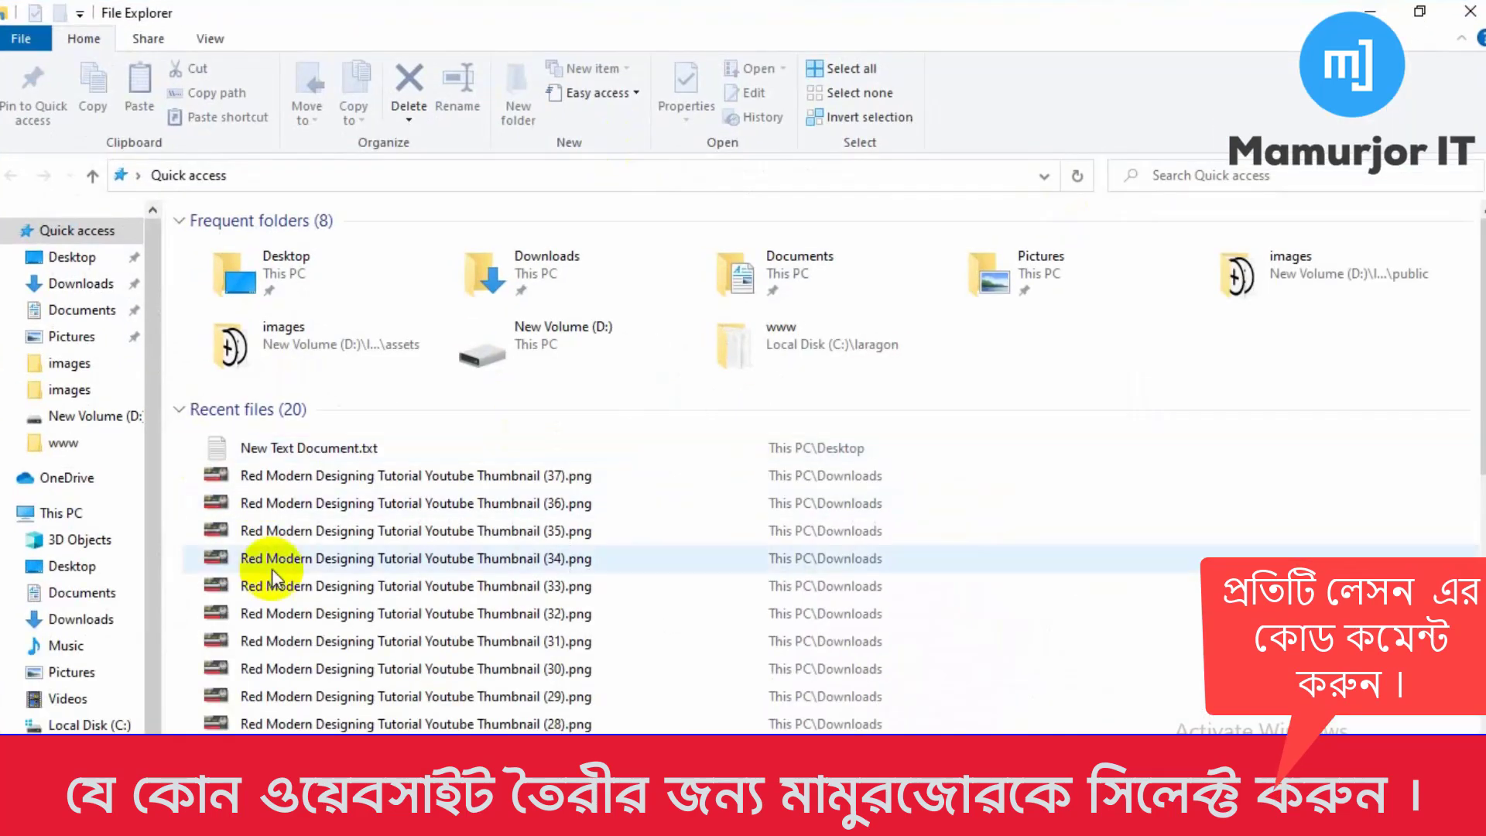
click(107, 725)
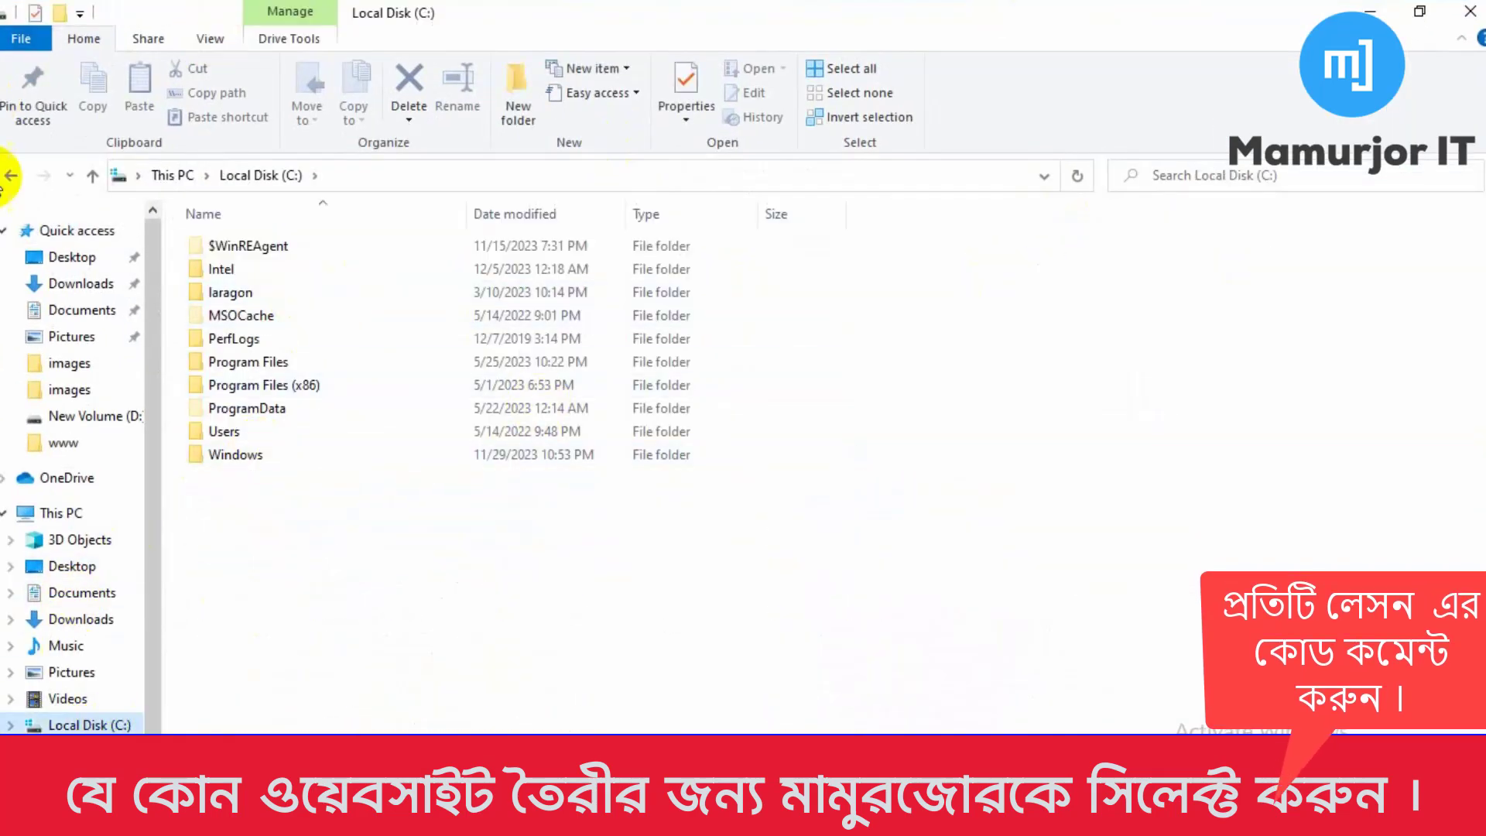
double_click(243, 293)
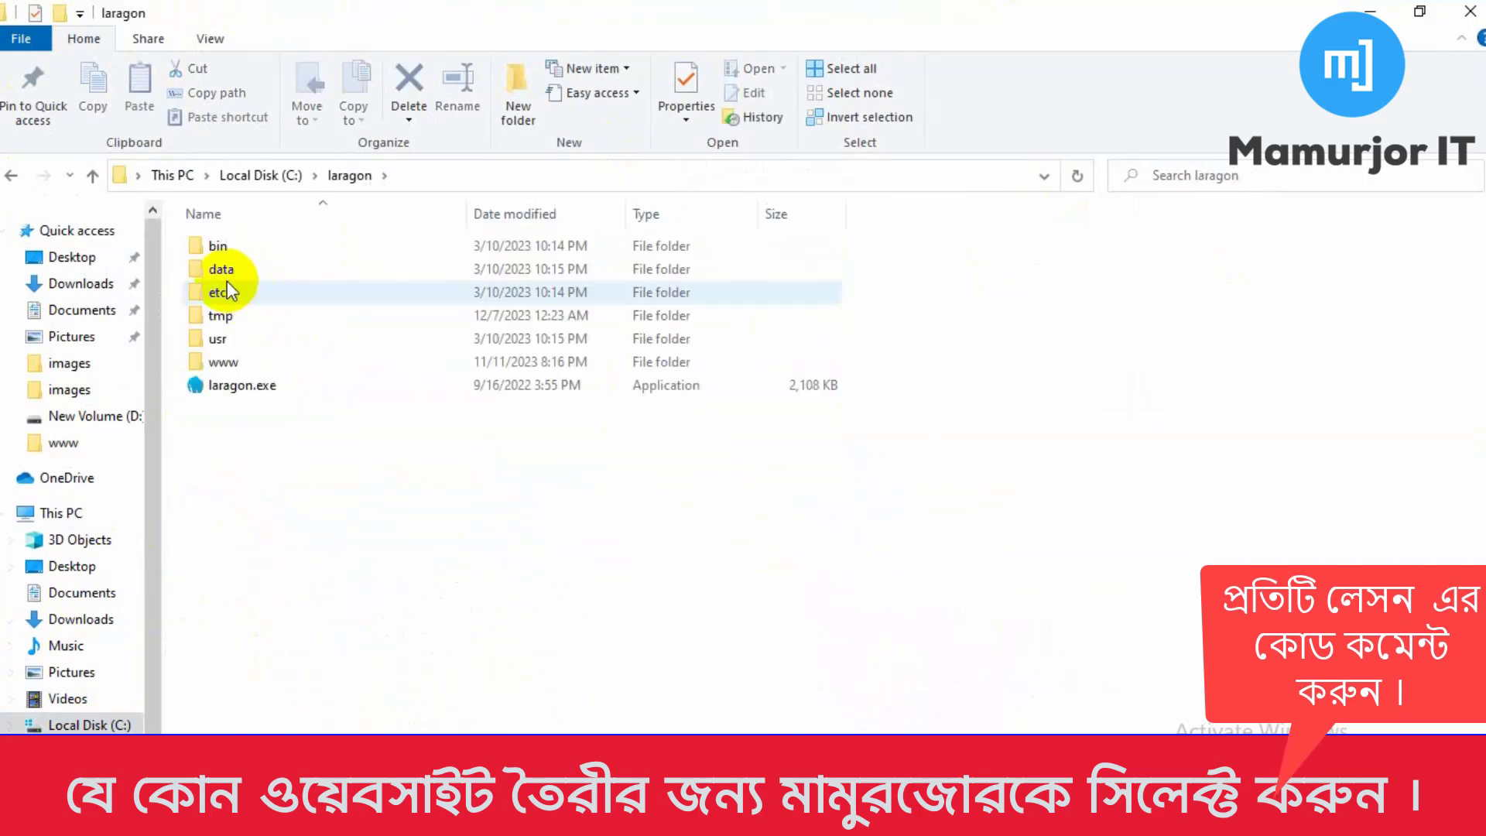
double_click(221, 363)
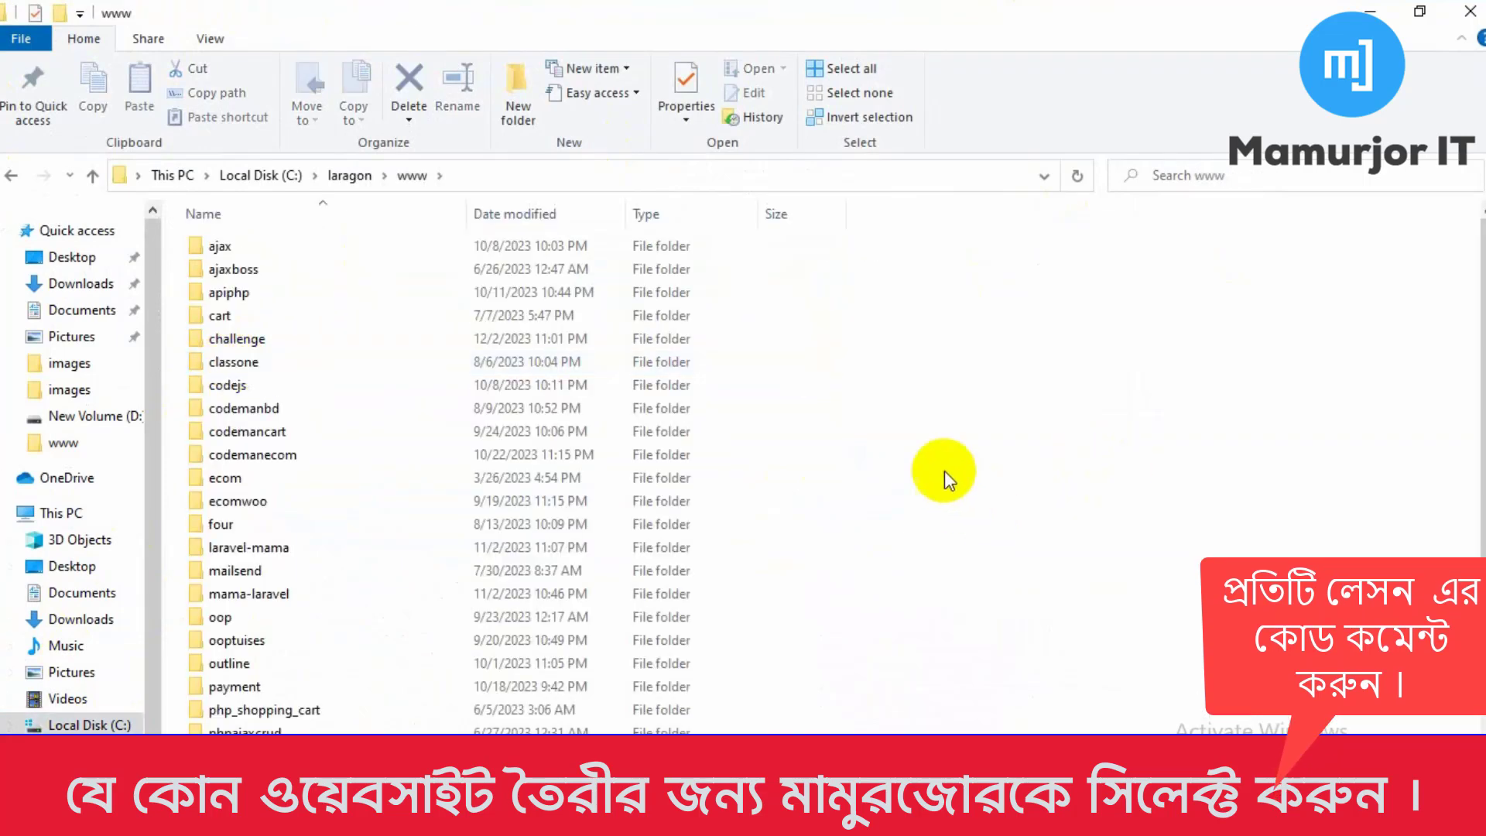
Create a new folder named wplearn in www, open it, and shrink the window
right_click(942, 466)
mouse_move(1121, 419)
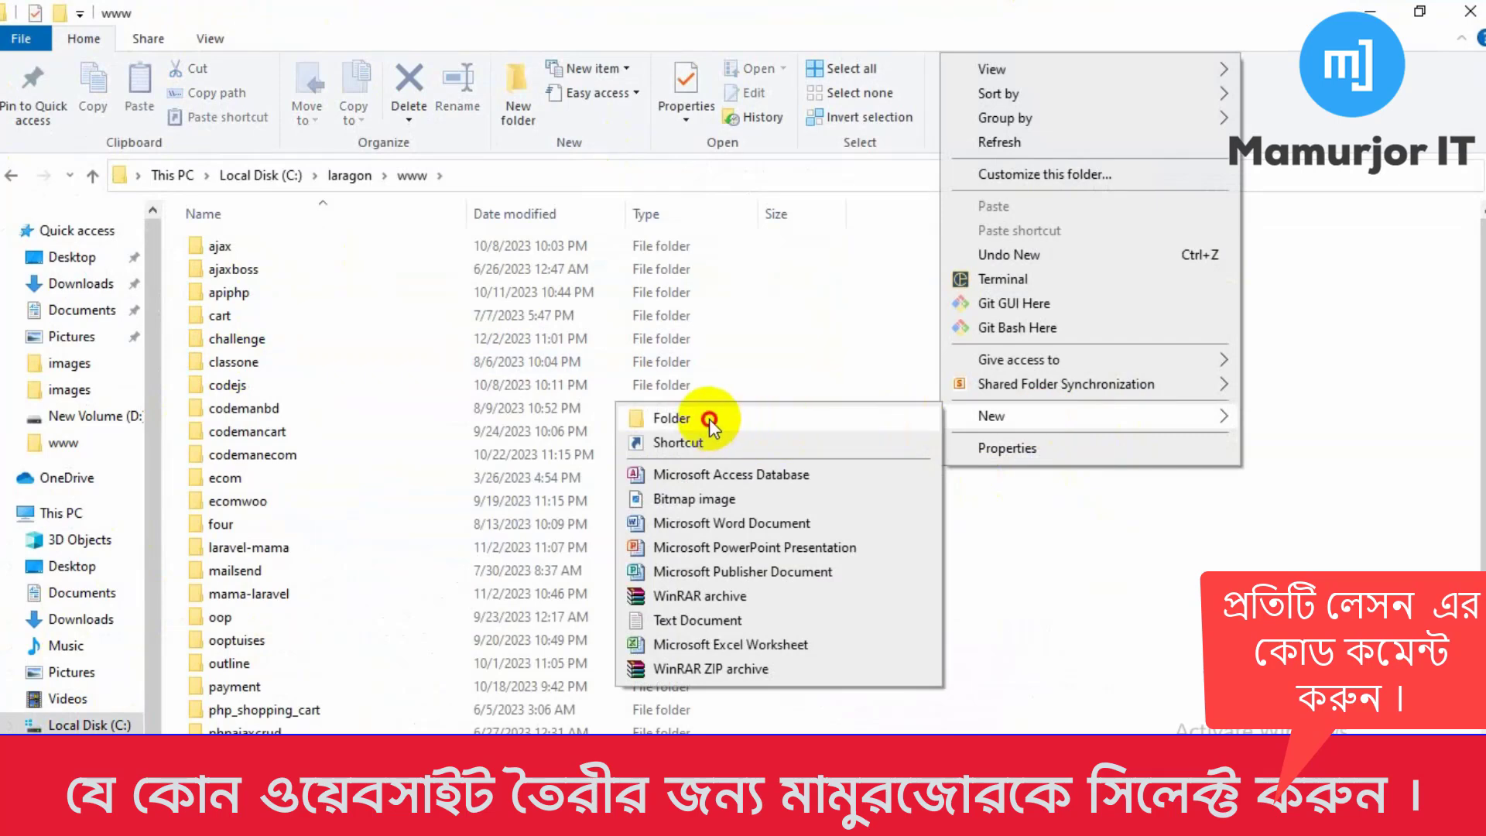
click(709, 419)
text(wplearn)
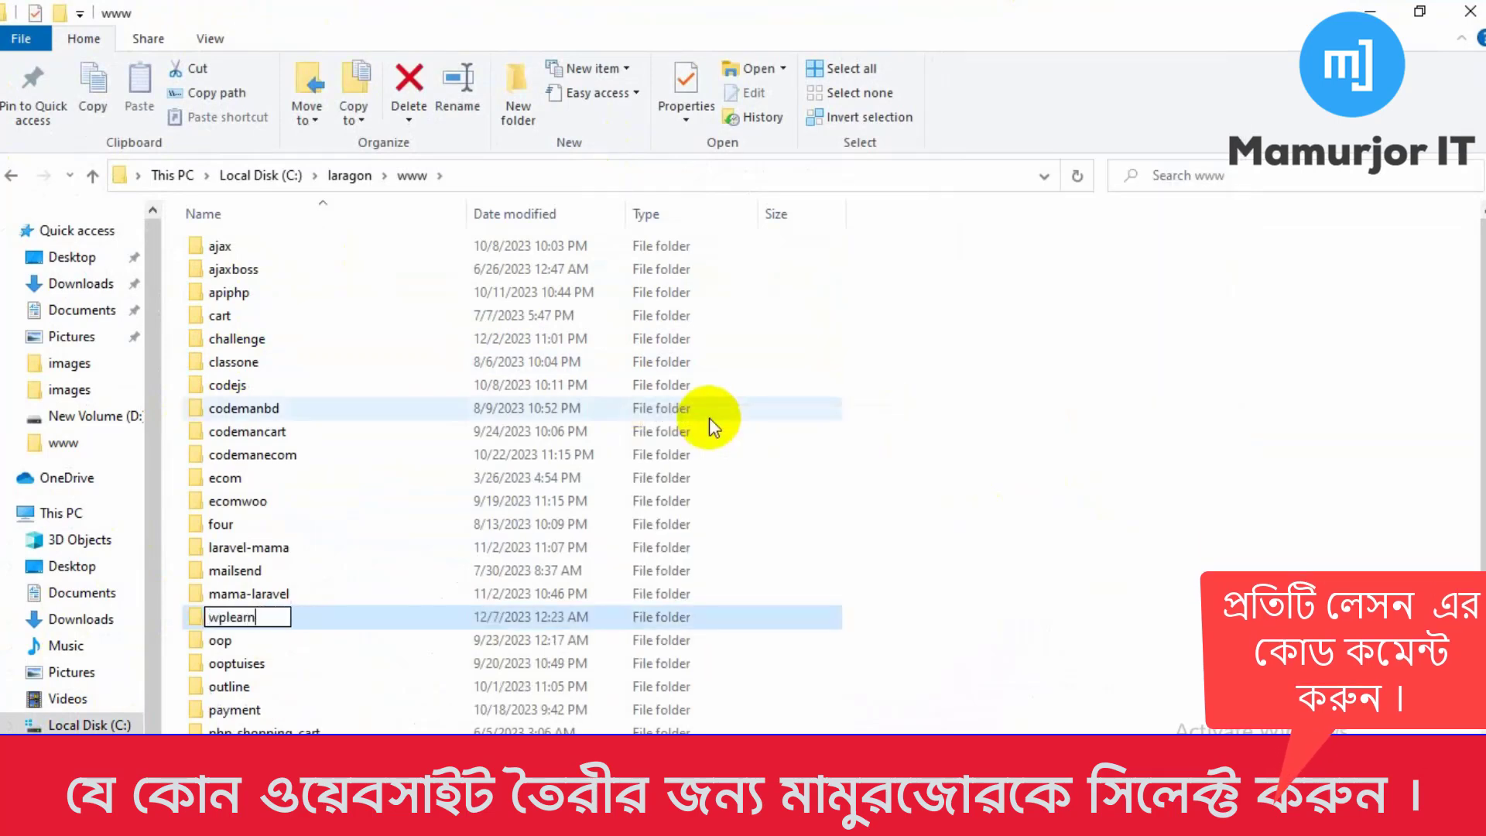
key(Return)
key(Return)
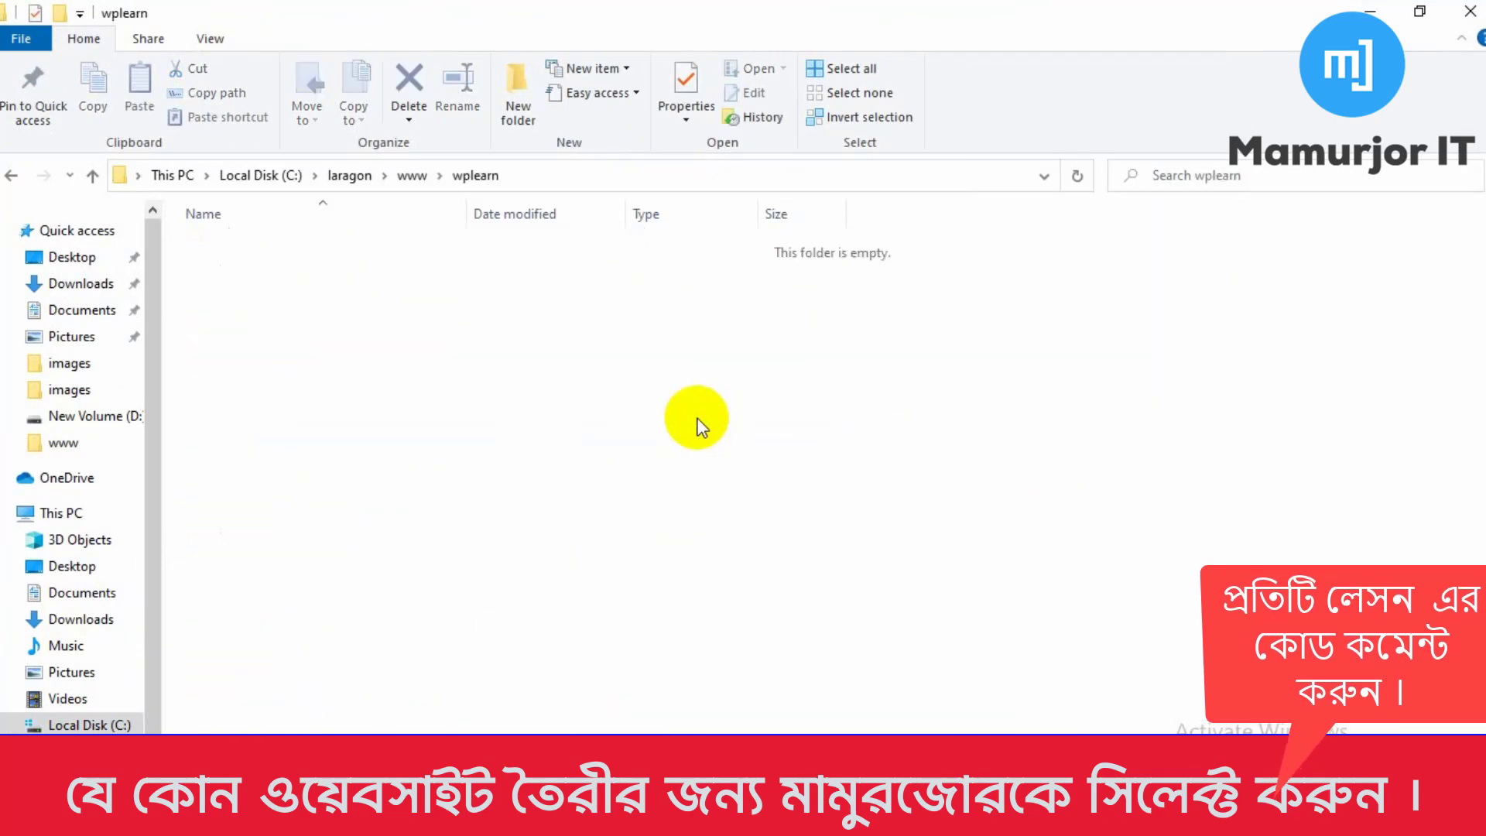
double_click(744, 16)
drag(372, 212, 905, 125)
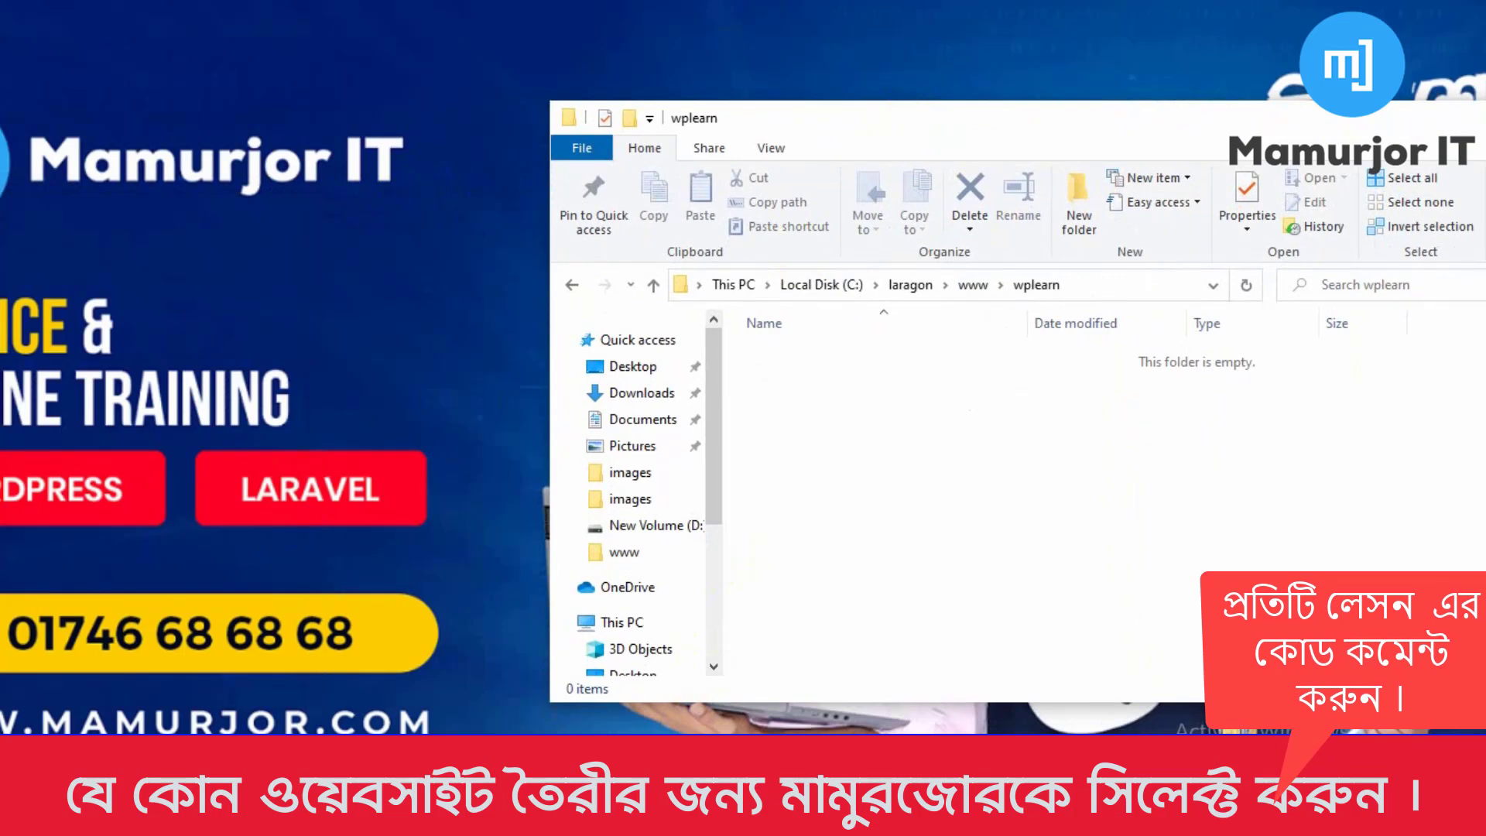
Bring Chrome forward showing the wplearn database and the wordpress-6.4.2.zip download
mouse_move(755, 819)
click(763, 710)
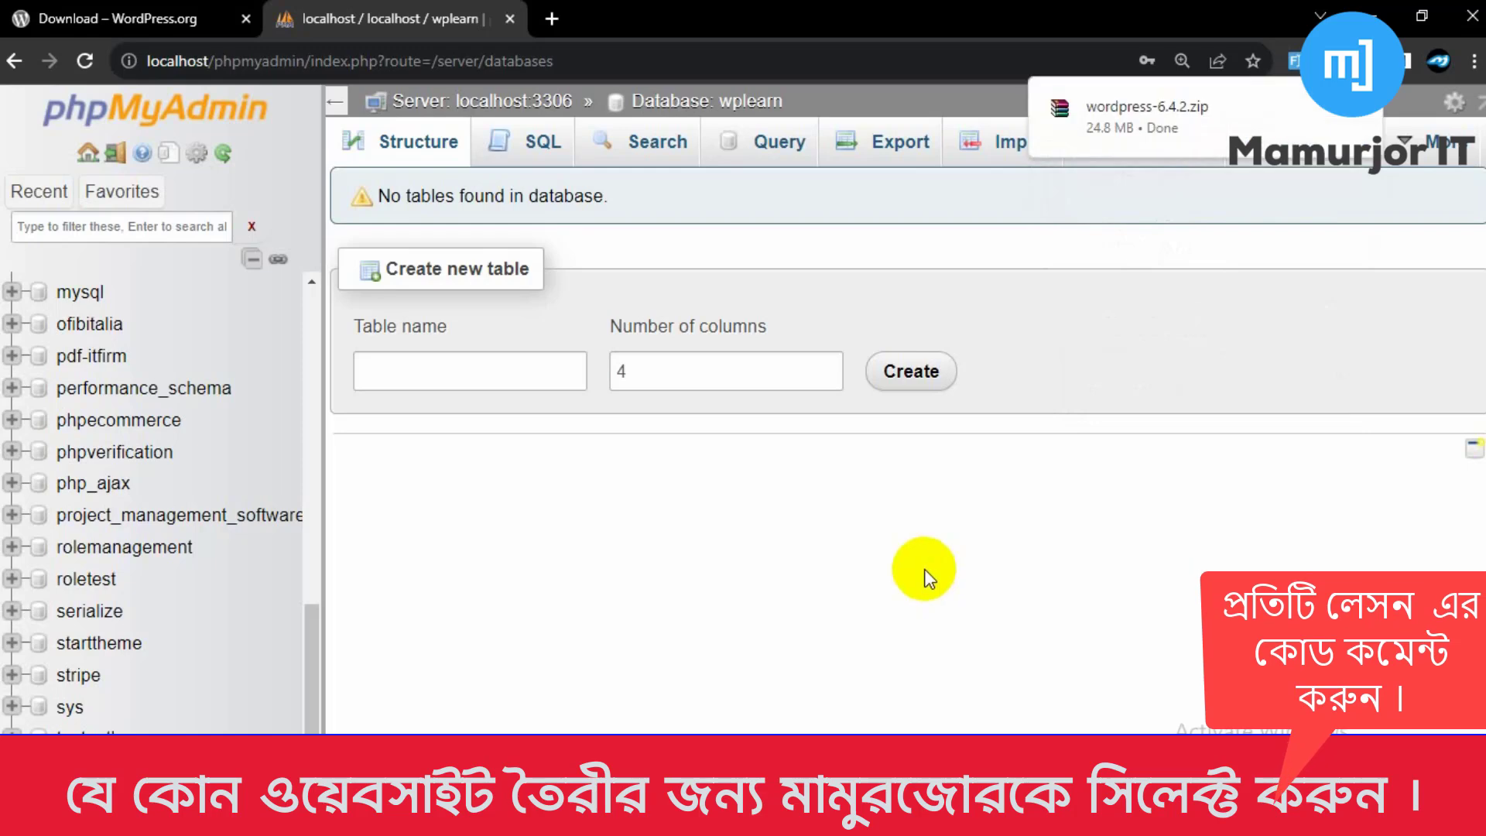
Extract wordpress-6.4.2.zip from Downloads into a wordpress-6.4.2 folder
click(1317, 107)
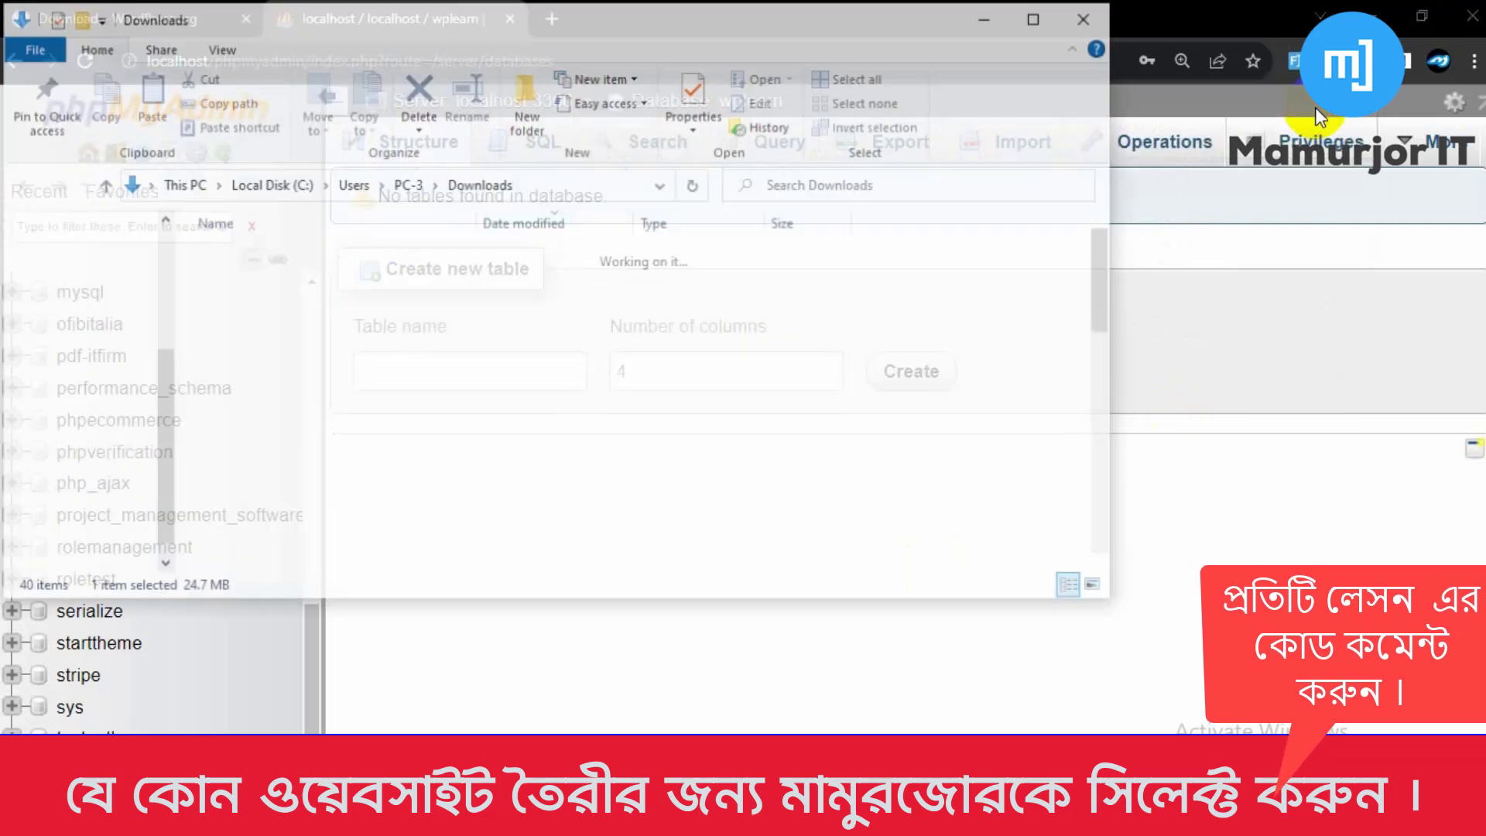
right_click(281, 286)
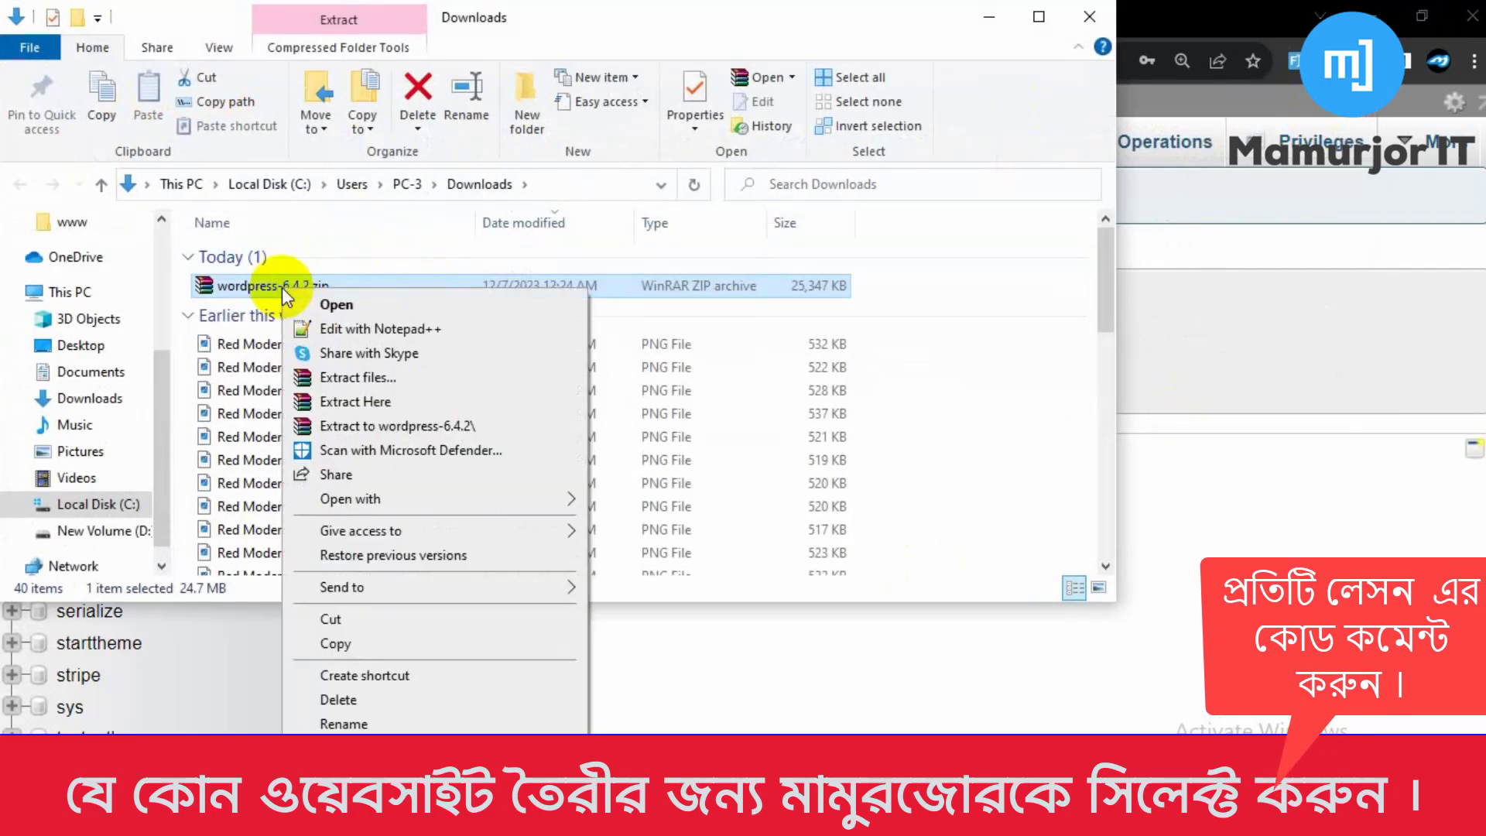
click(358, 377)
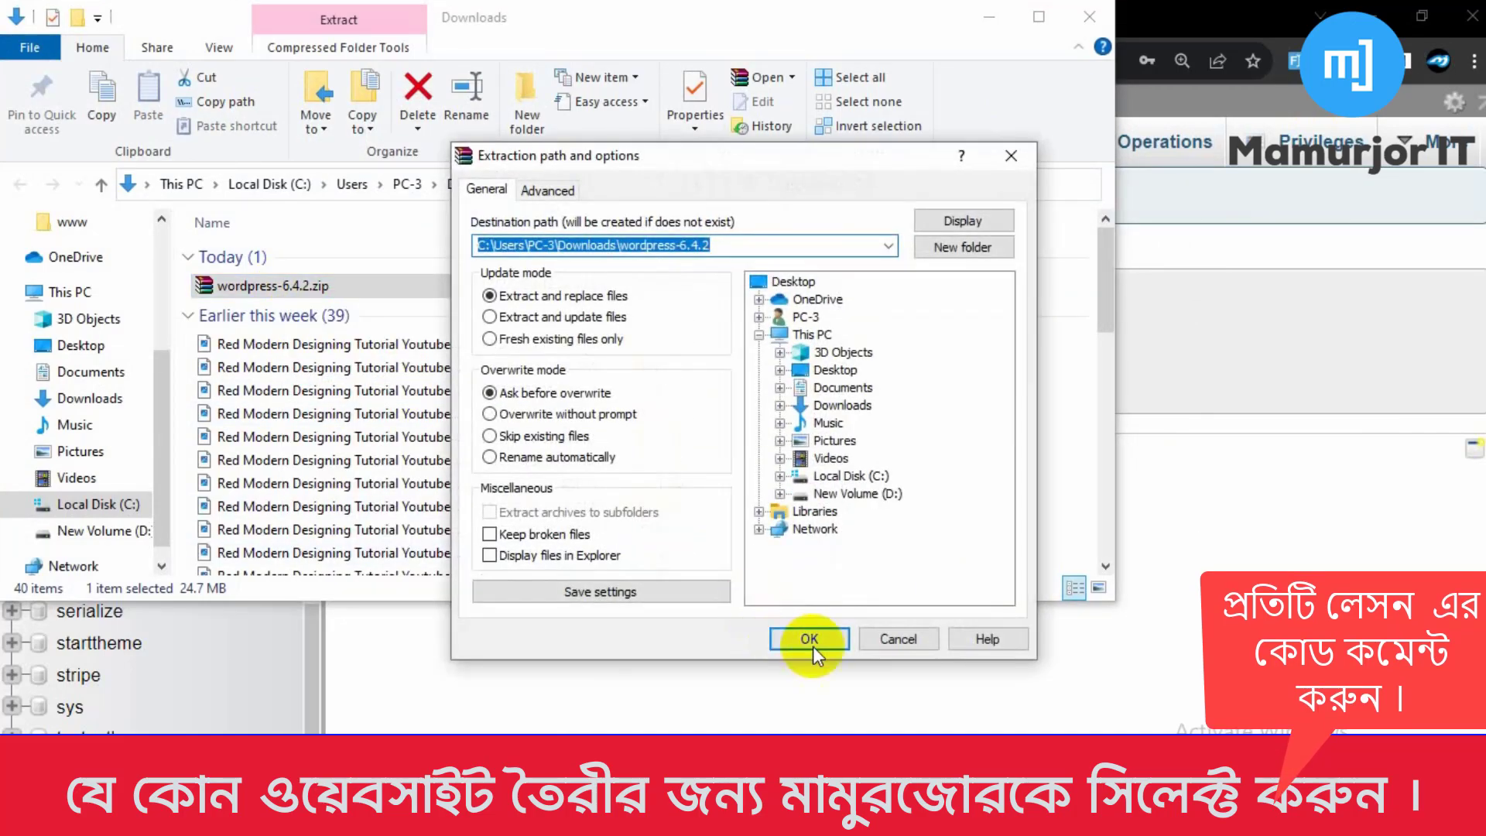
click(815, 641)
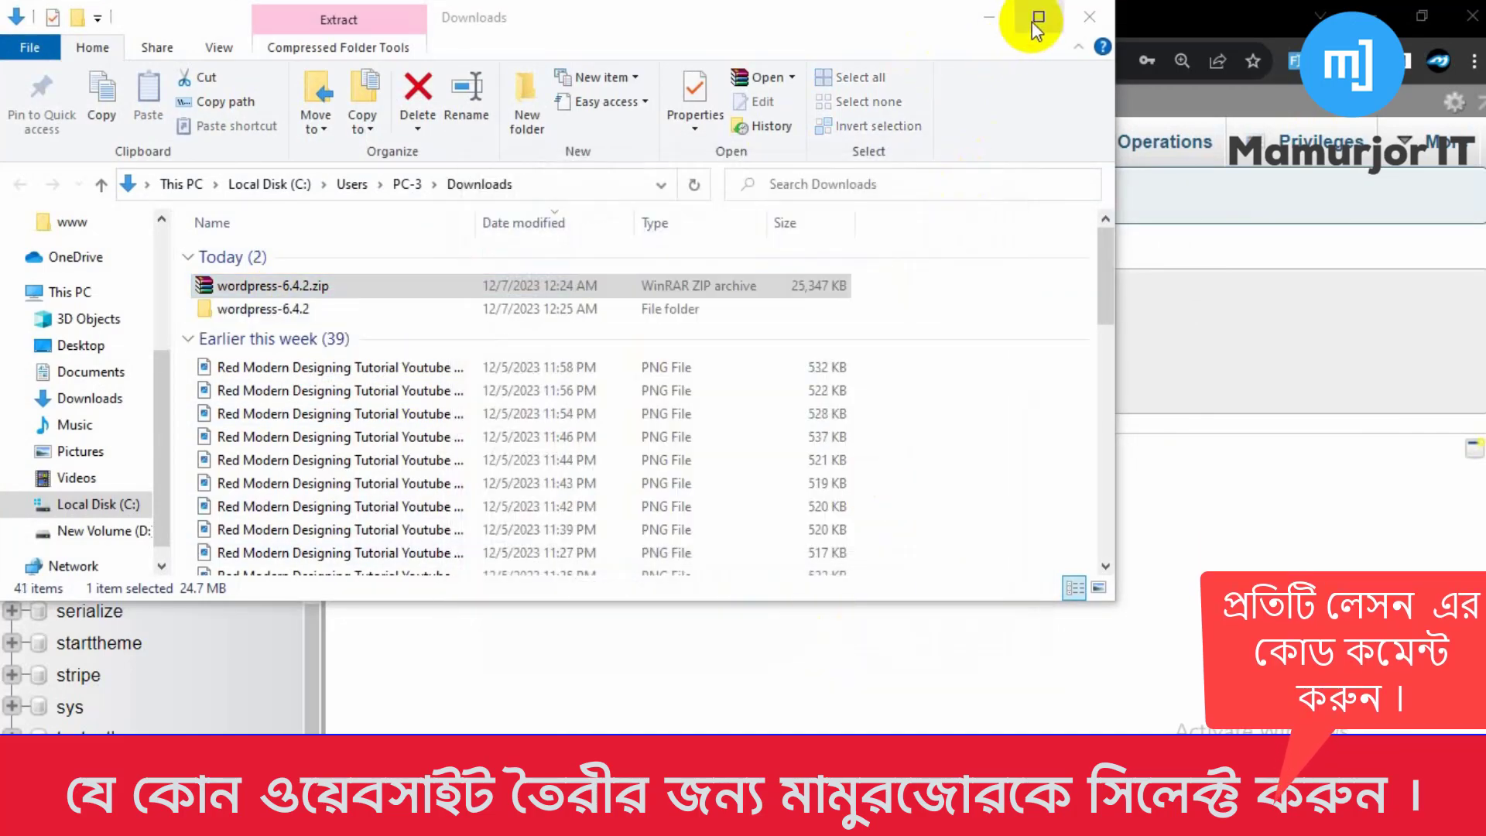
Select all 15 items in wordpress-6.4.2 > wordpress, then go to Local Disk (C:)
click(1039, 17)
double_click(274, 300)
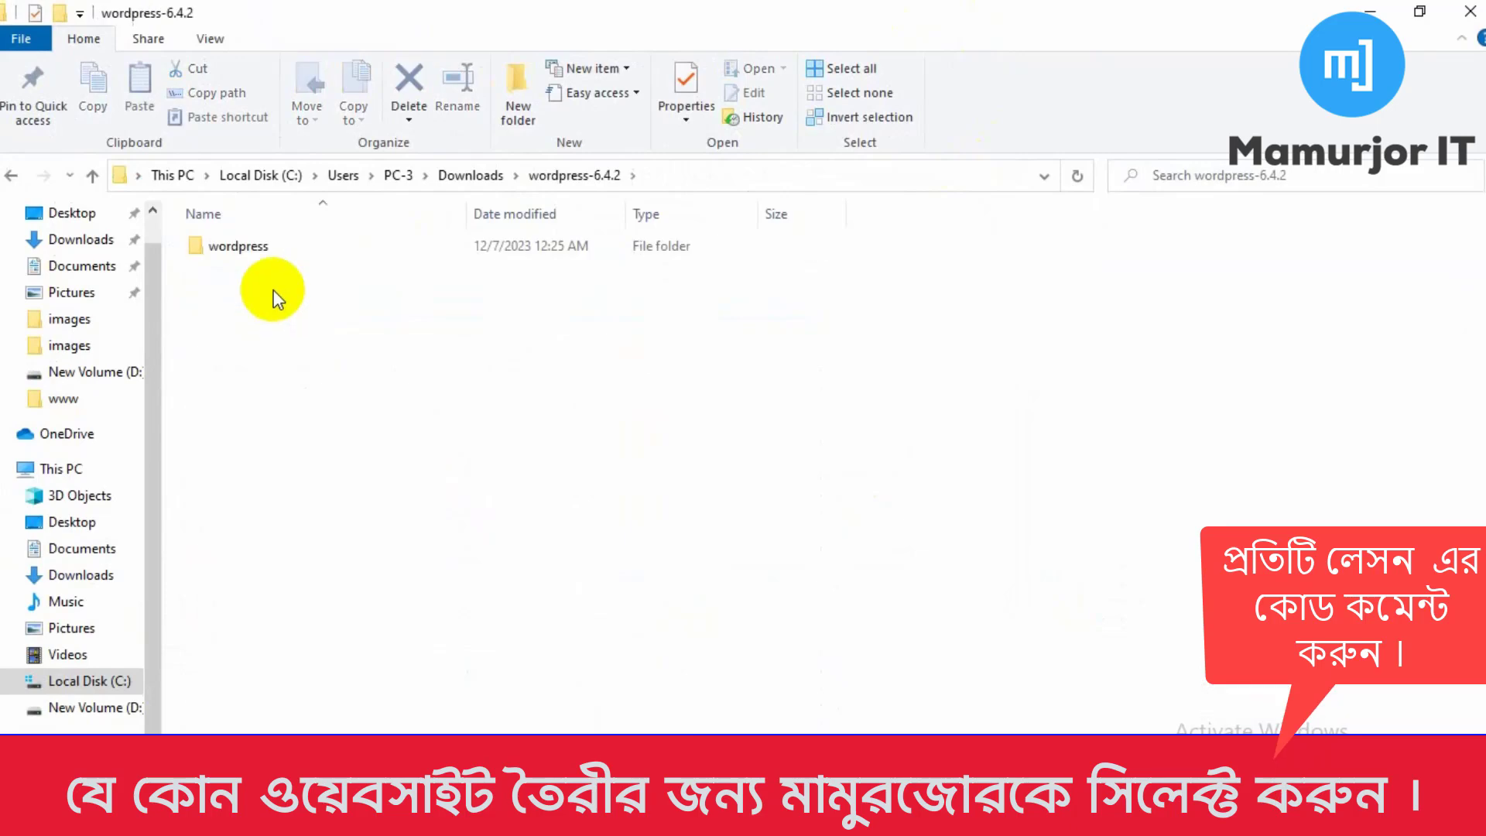
double_click(255, 246)
key(ctrl+a)
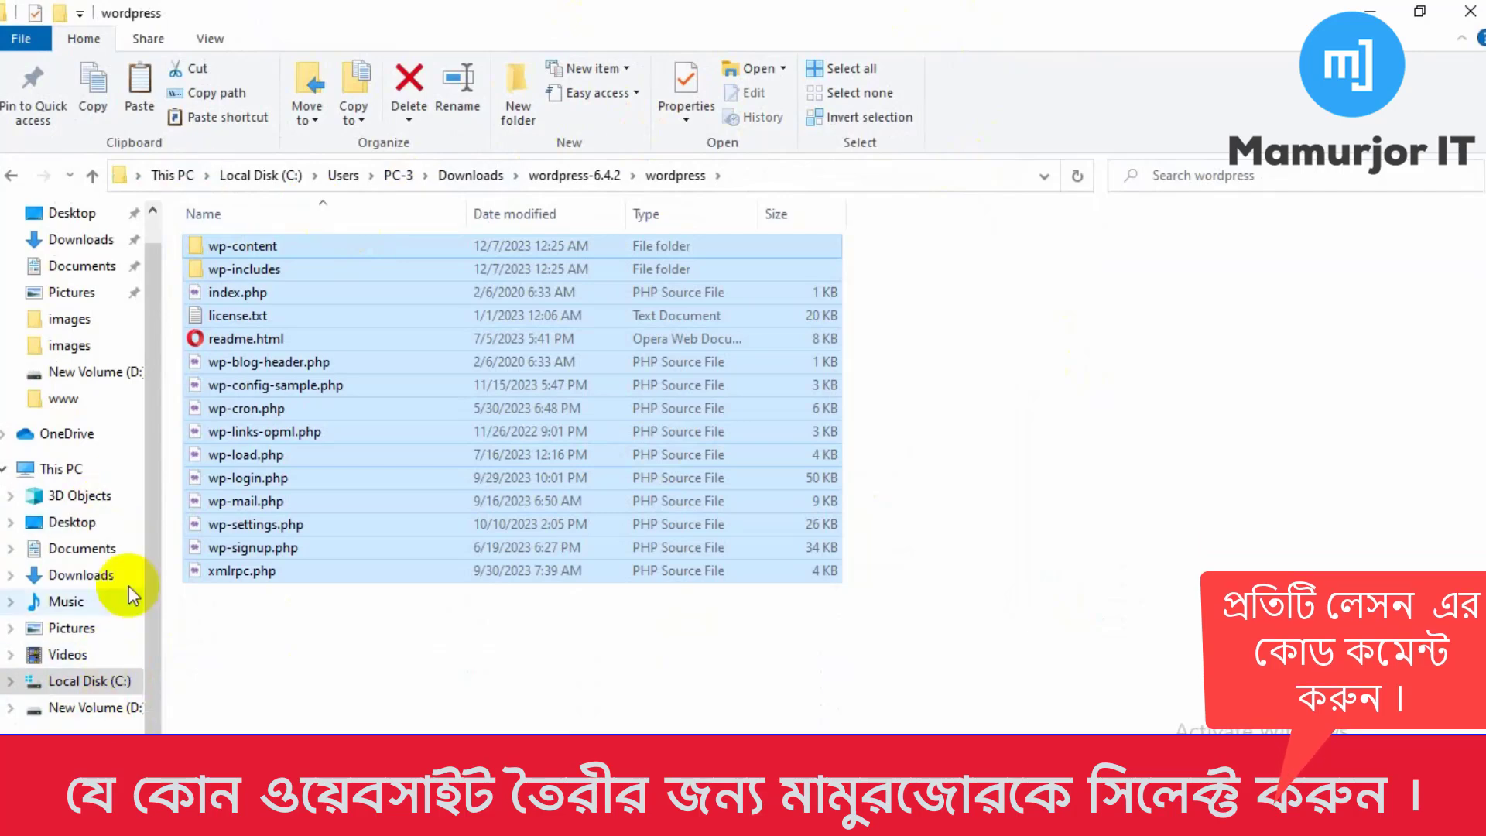
click(115, 682)
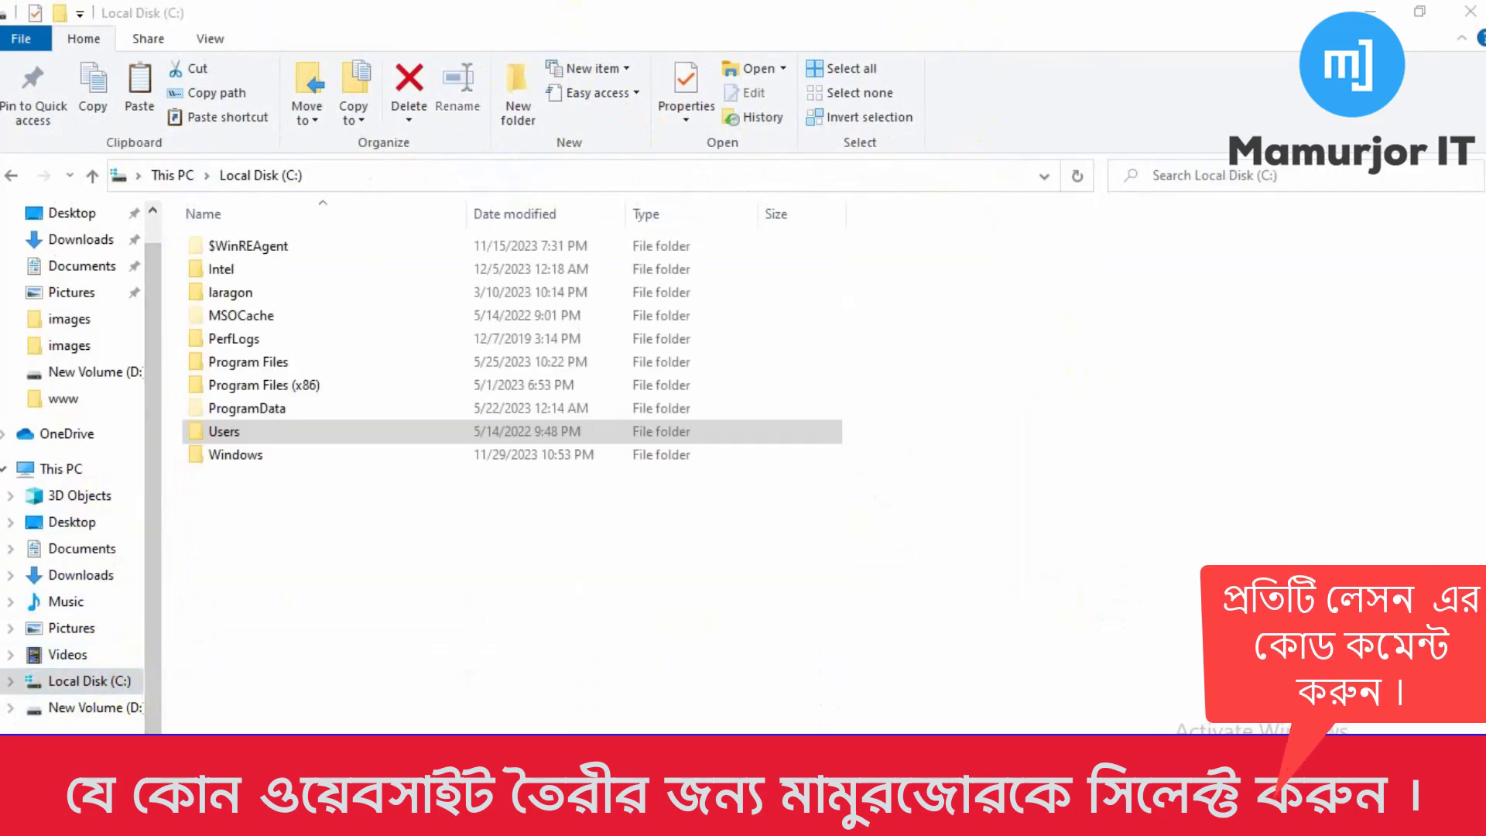
Paste the WordPress files into the empty wplearn folder
mouse_move(440, 821)
click(331, 706)
right_click(950, 471)
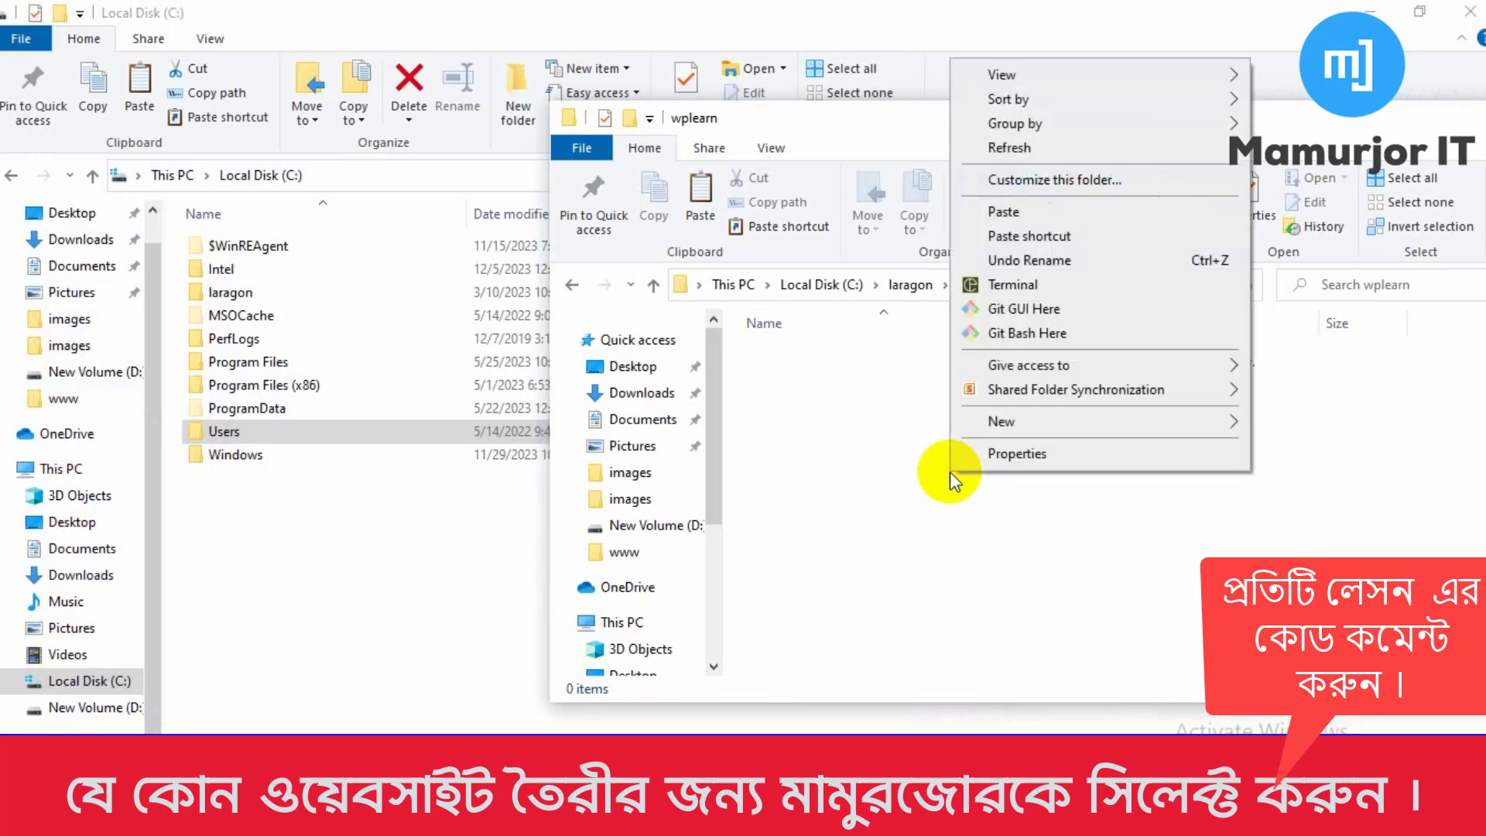
click(1030, 217)
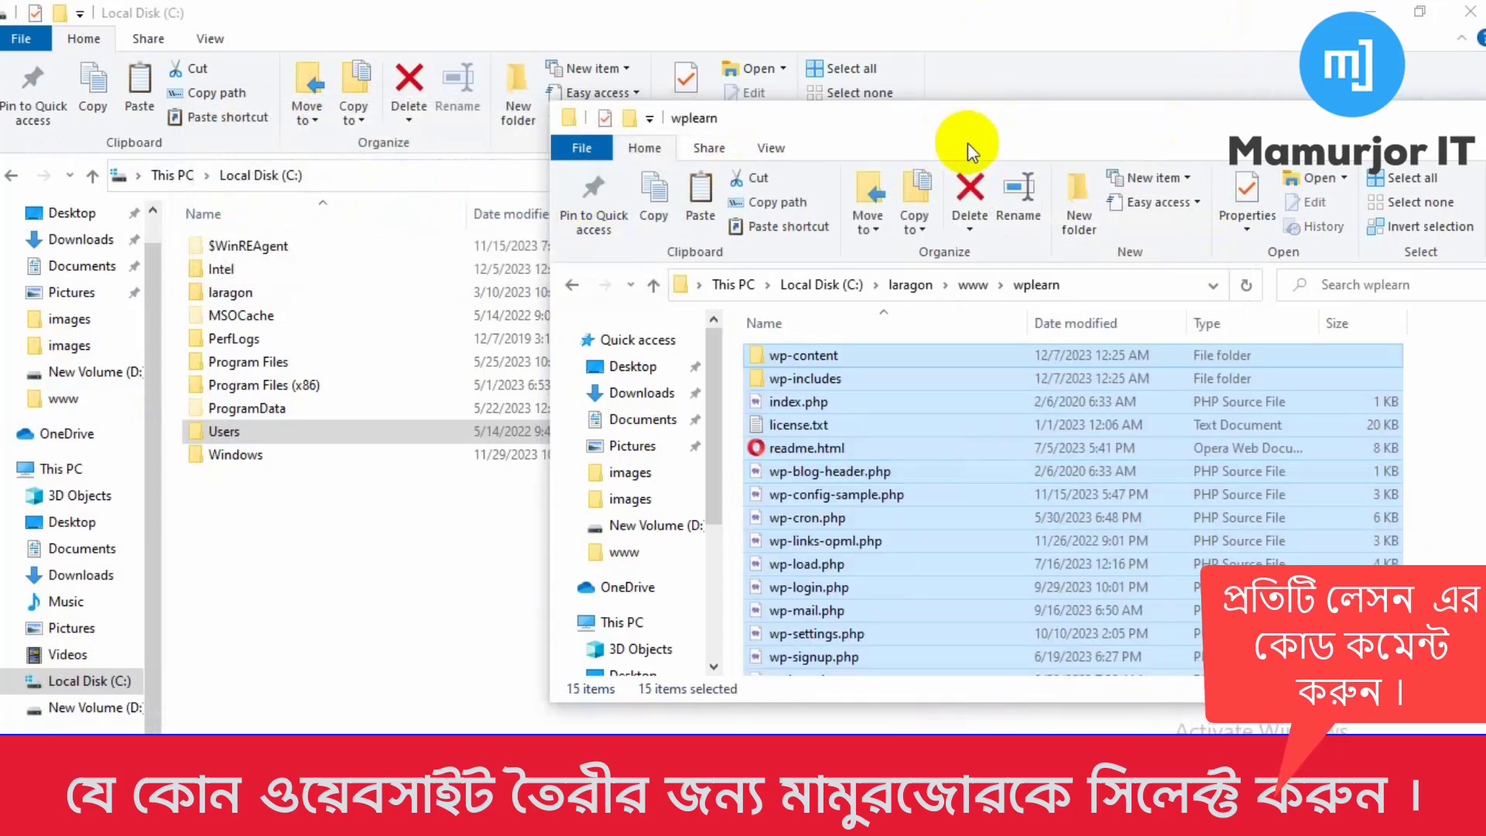
Maximize the wplearn window and open Git Bash Here in it
key(super+shift+Up)
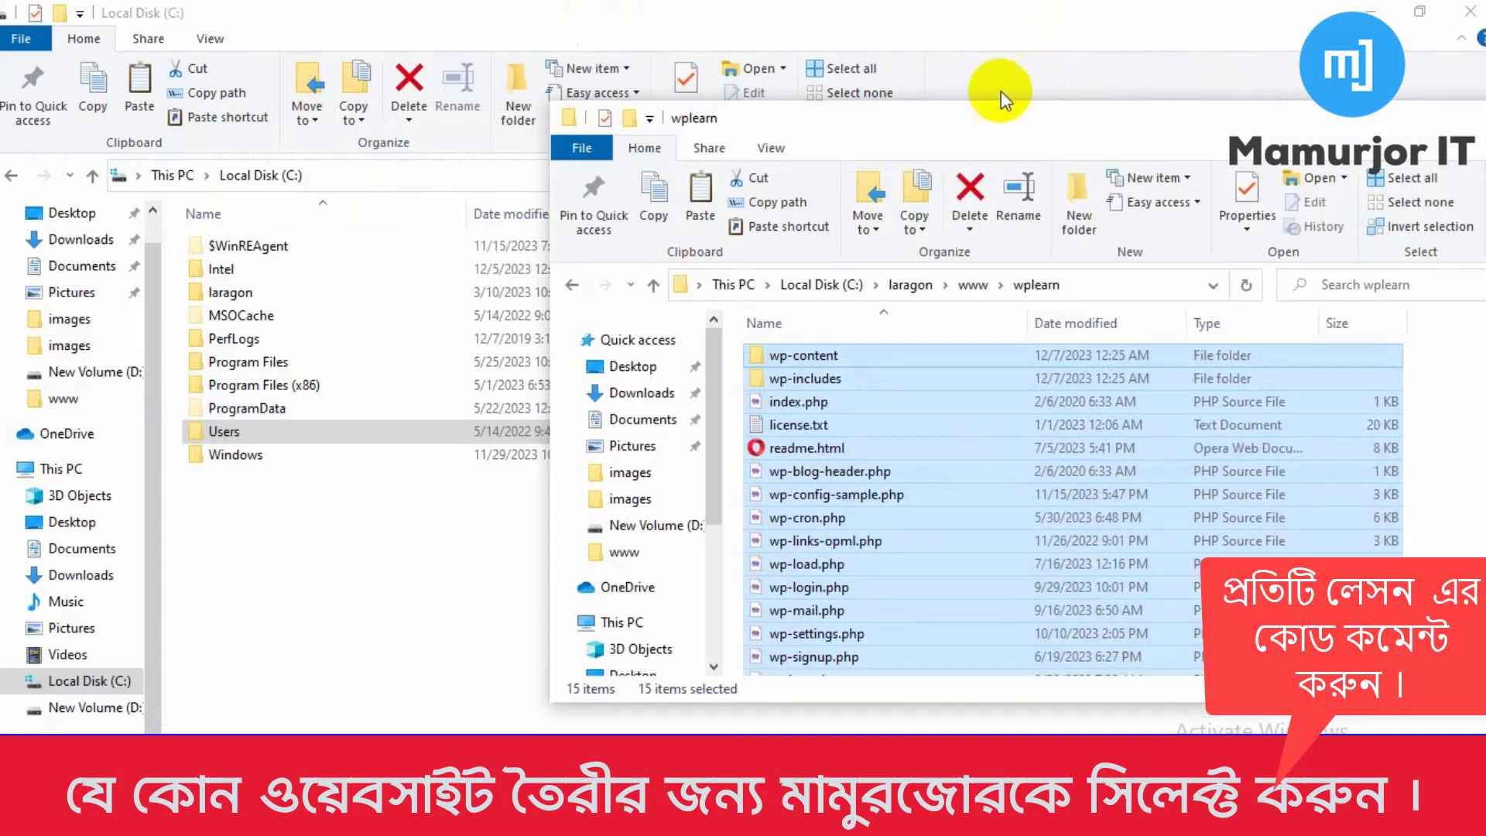
key(super+Up)
right_click(952, 476)
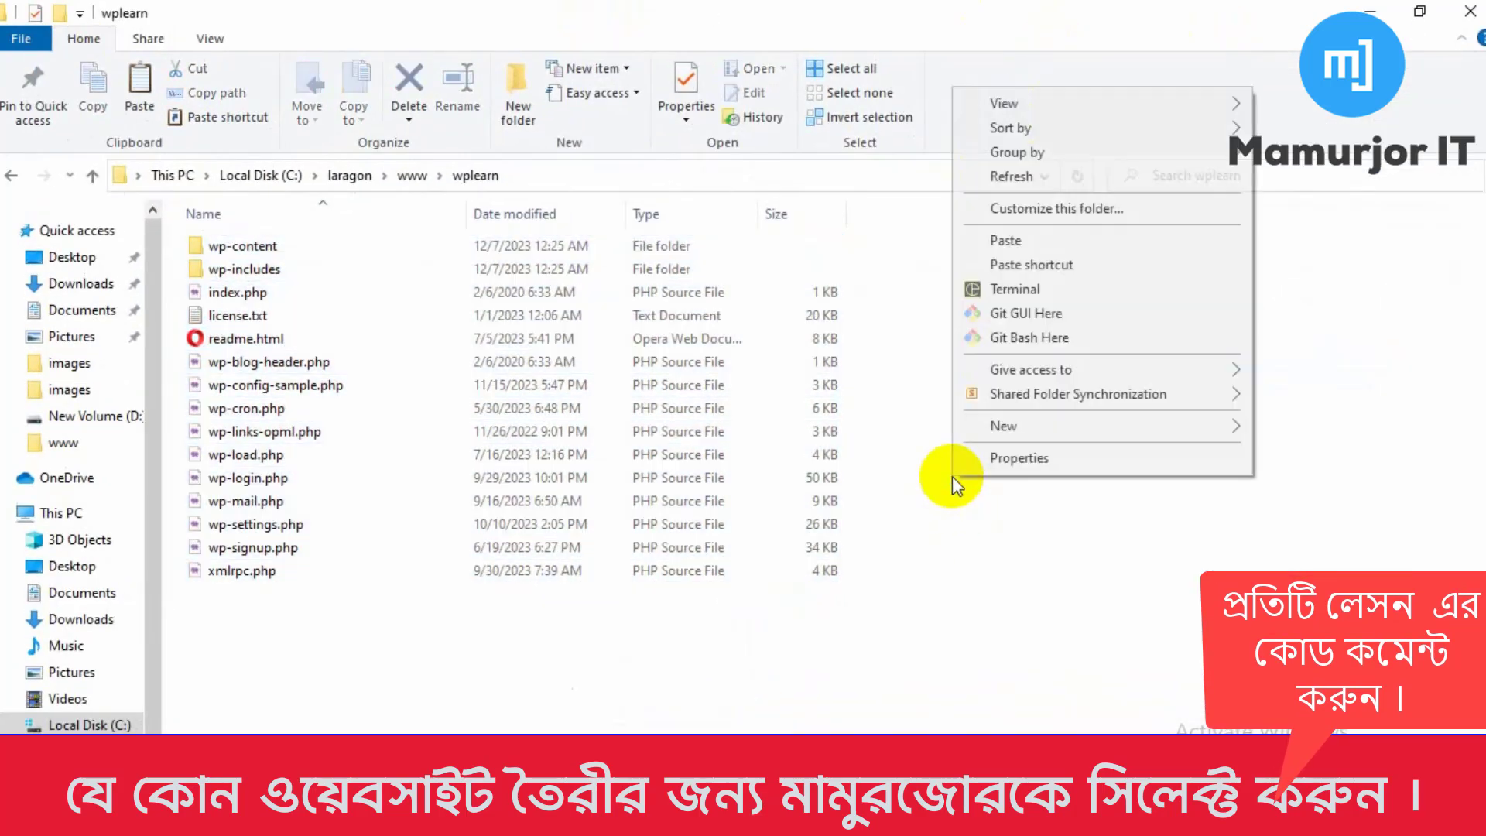
click(1052, 342)
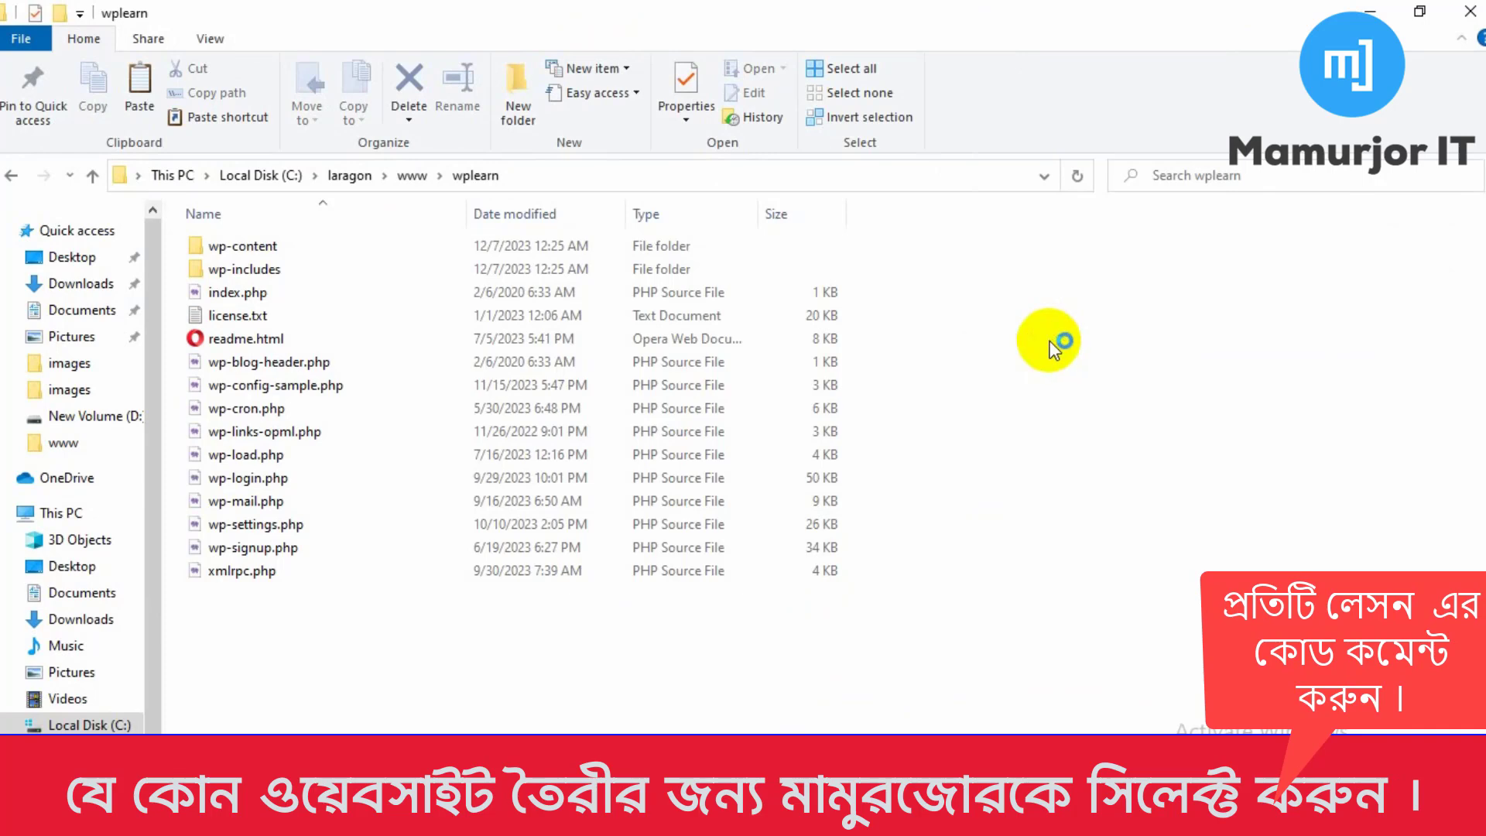
Run 'code .' to open wplearn in VS Code, maximize it, and trust the authors
text(code .)
key(Return)
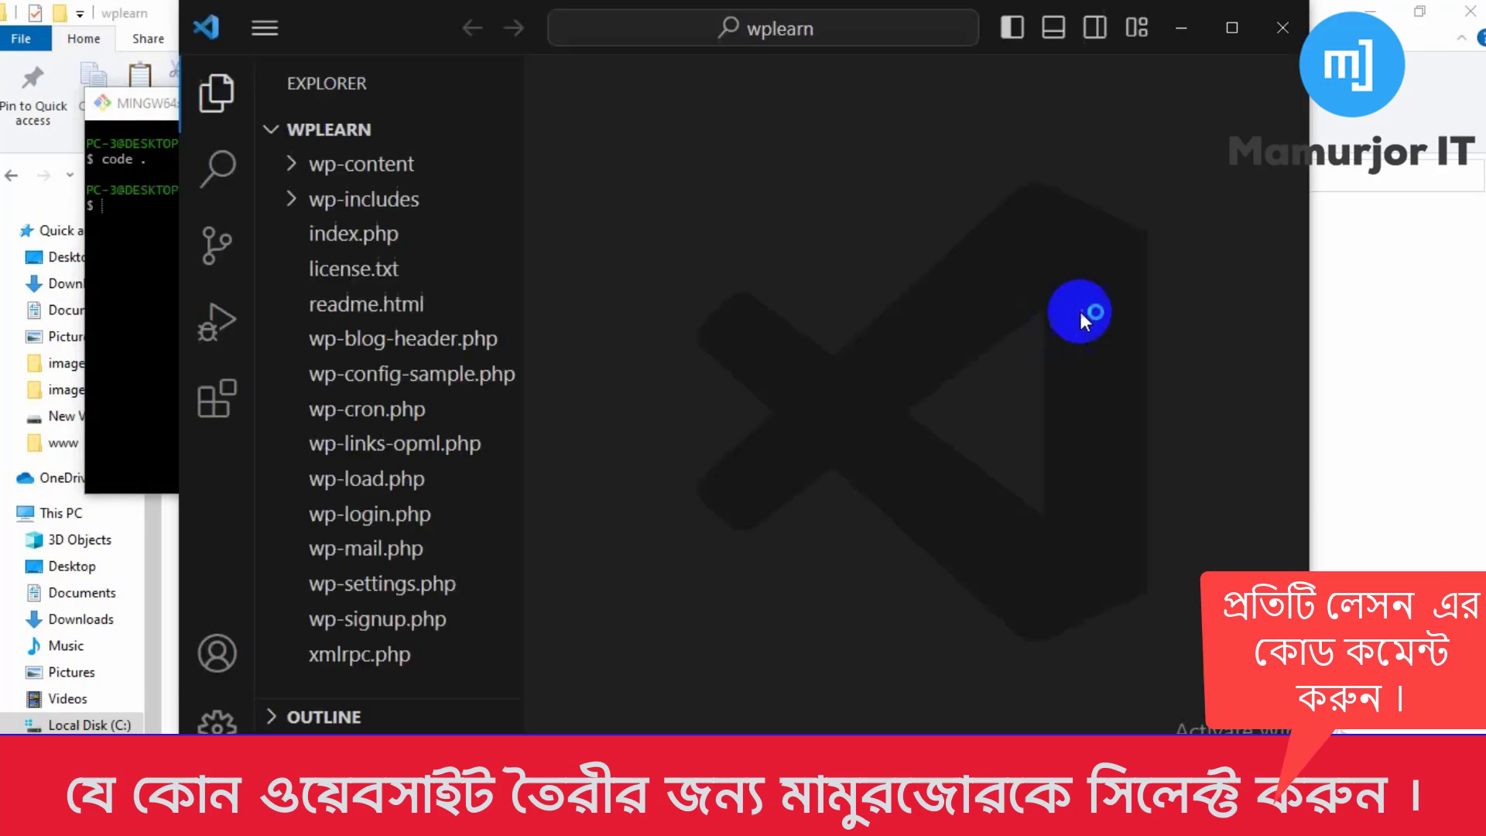
click(1231, 30)
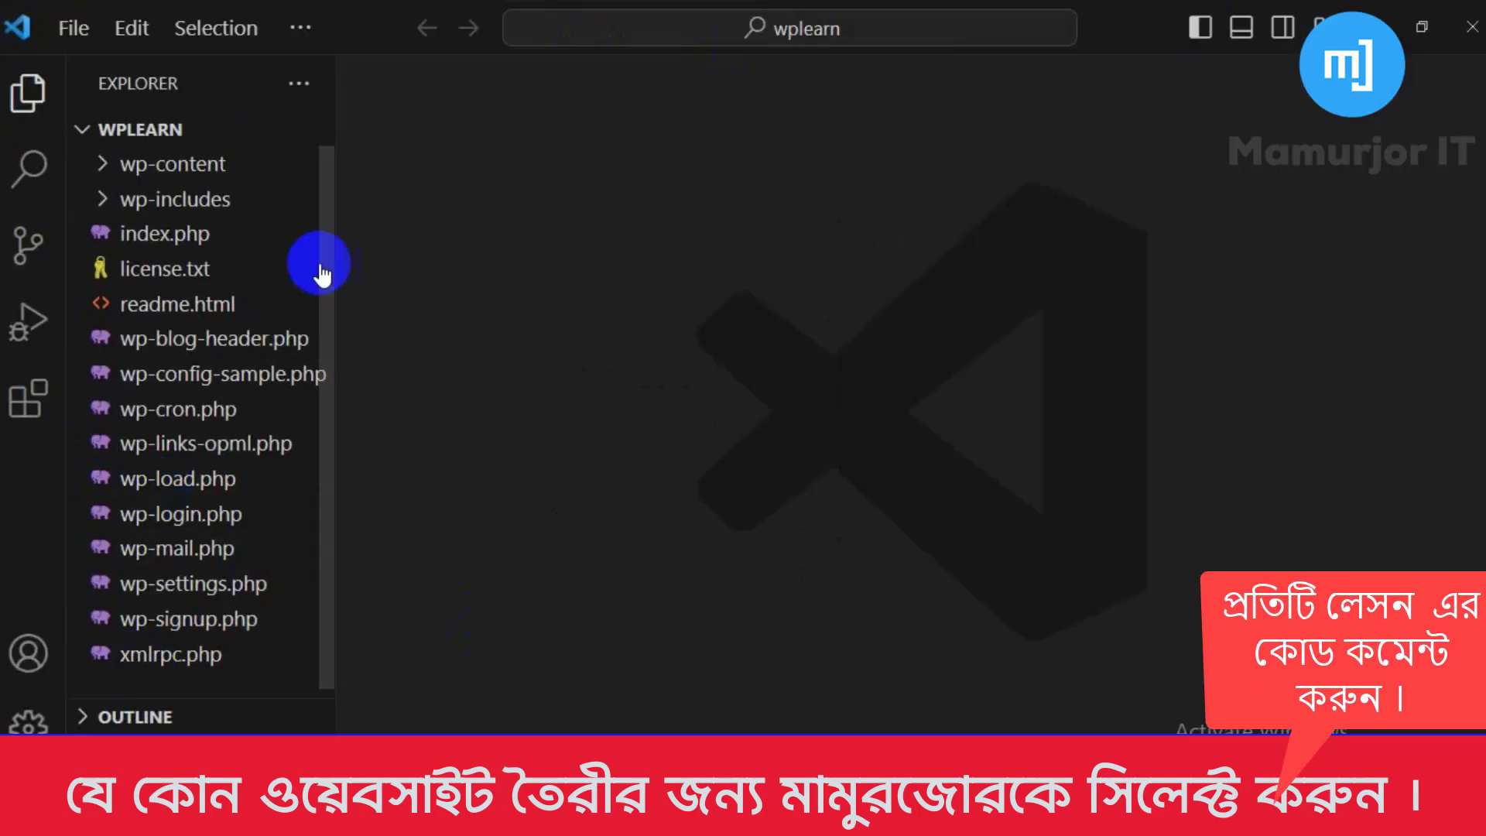
click(763, 612)
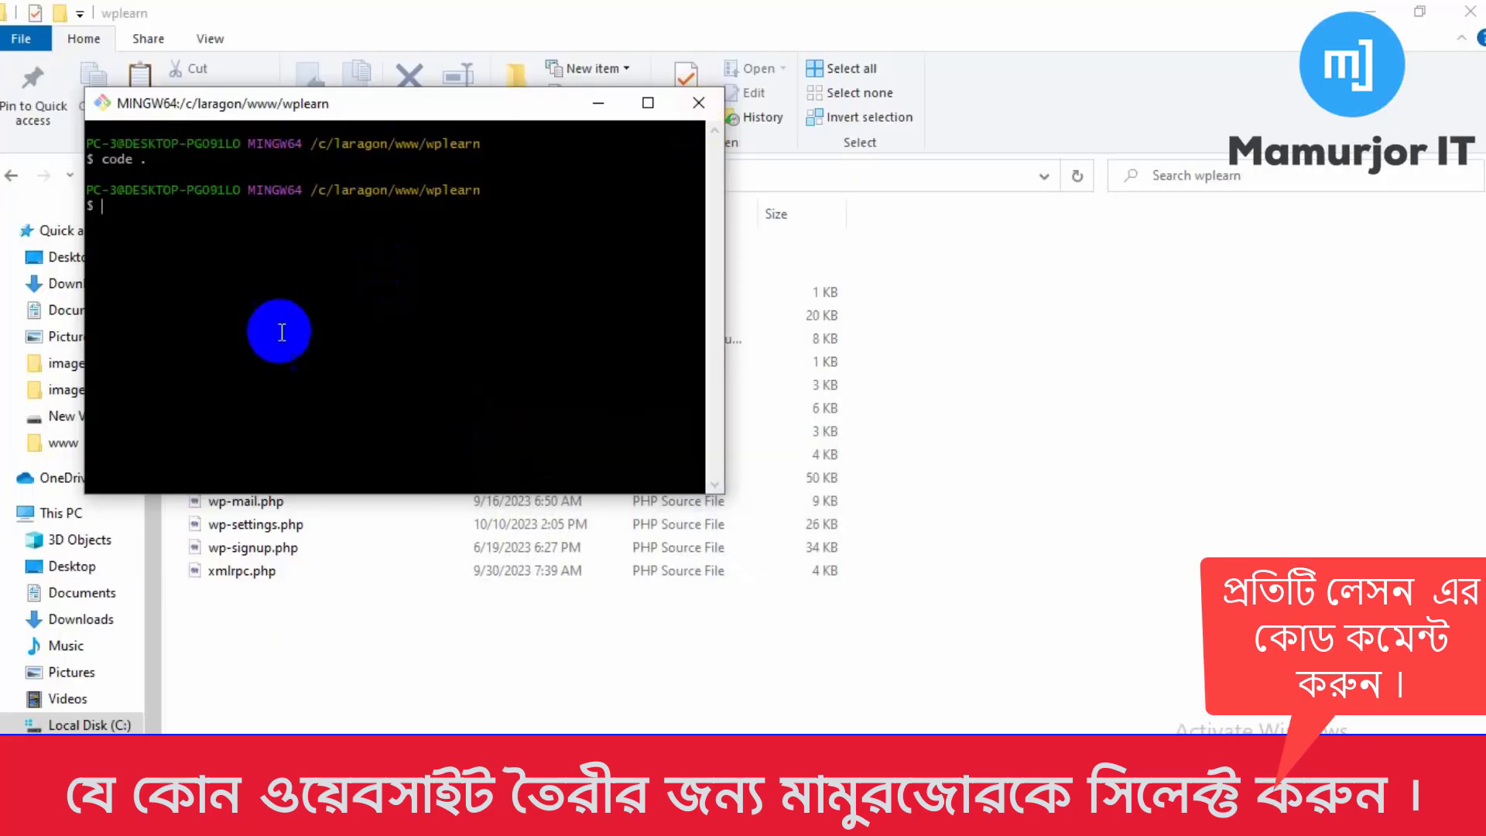
click(225, 416)
click(283, 391)
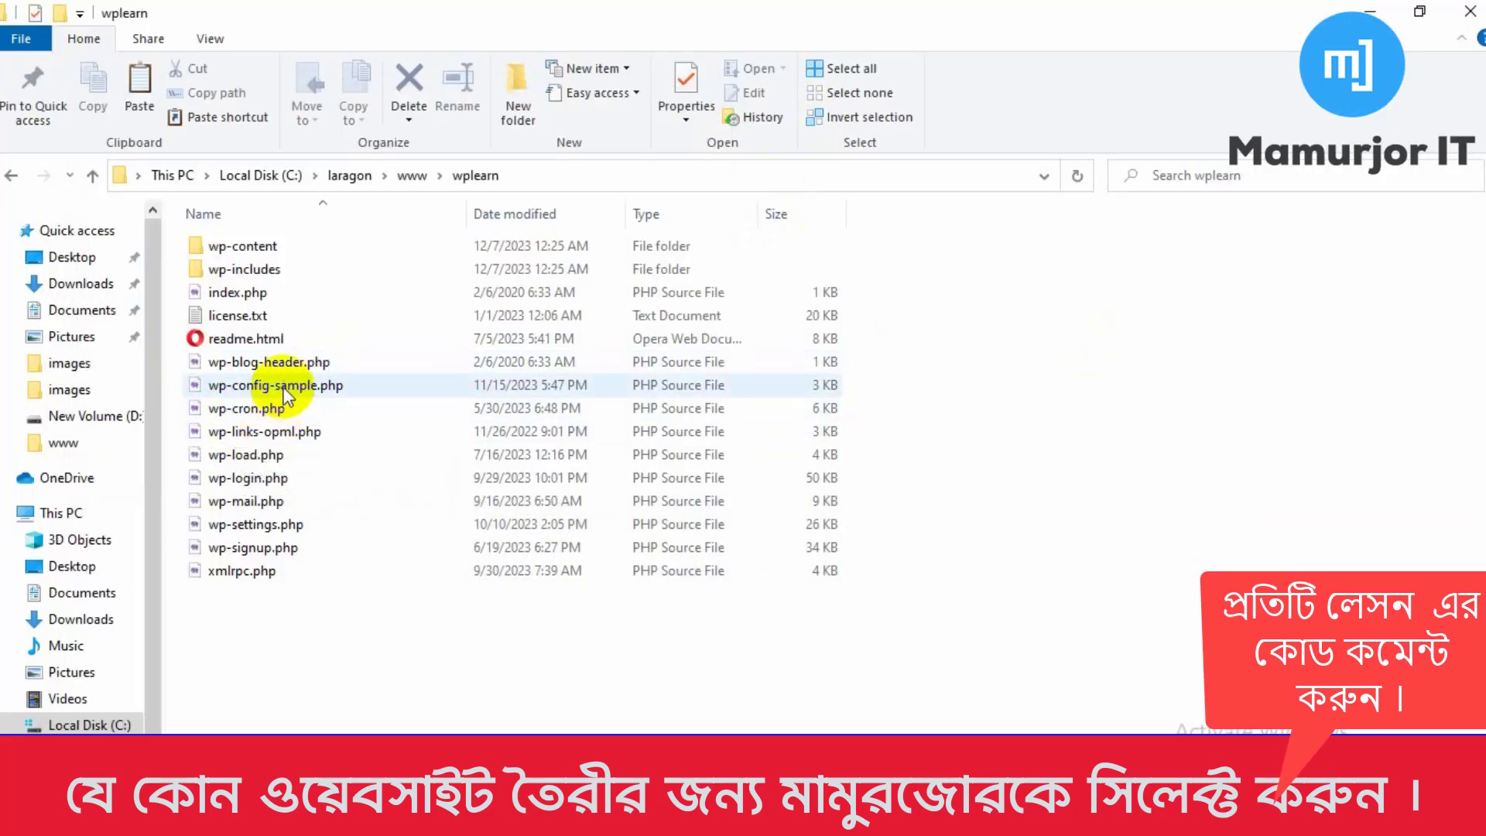
Copy wp-config-sample.php and paste a duplicate into the wplearn folder
right_click(285, 390)
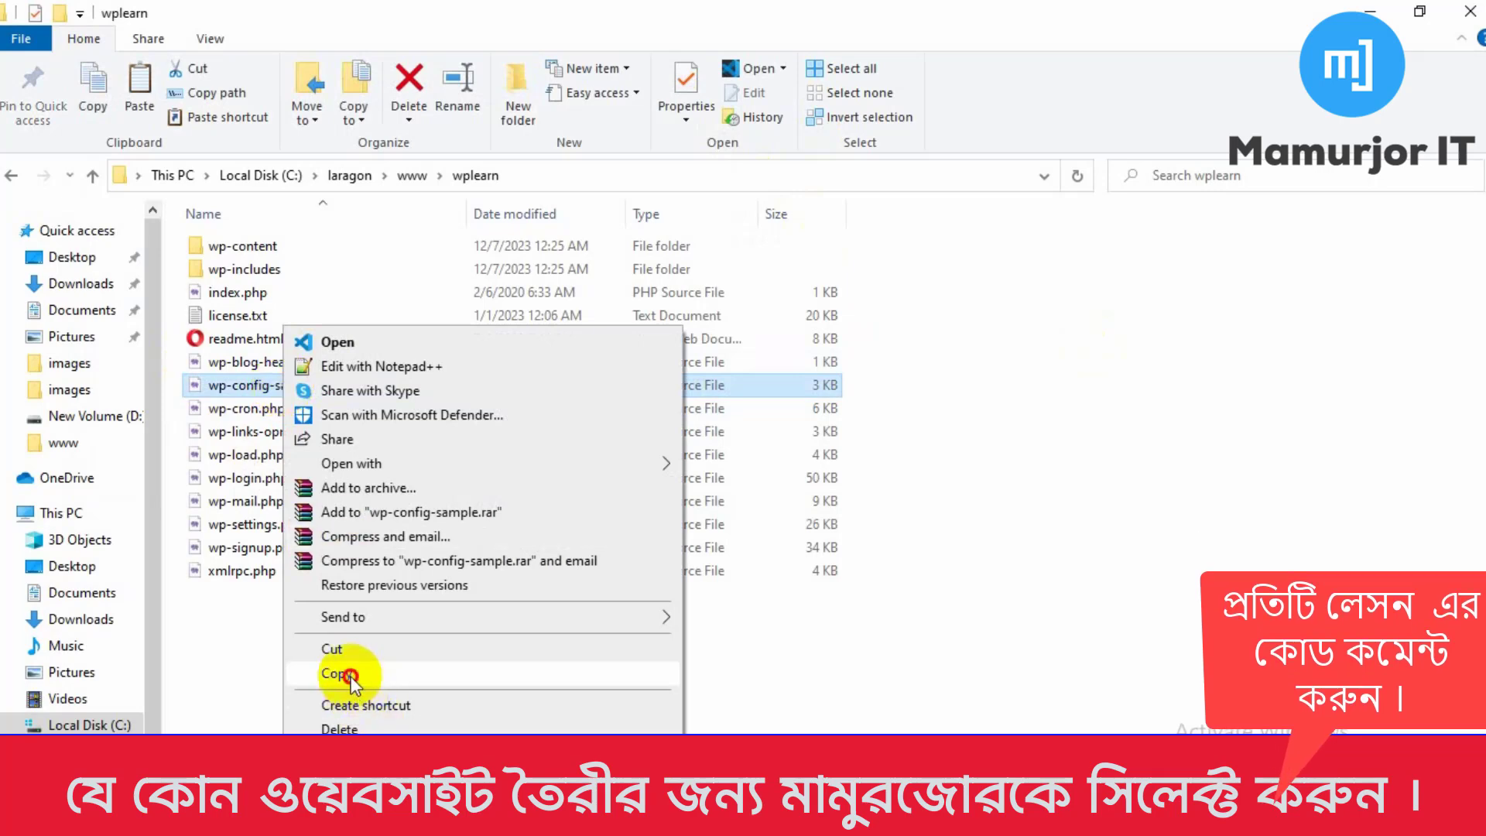
click(348, 673)
right_click(369, 684)
click(438, 454)
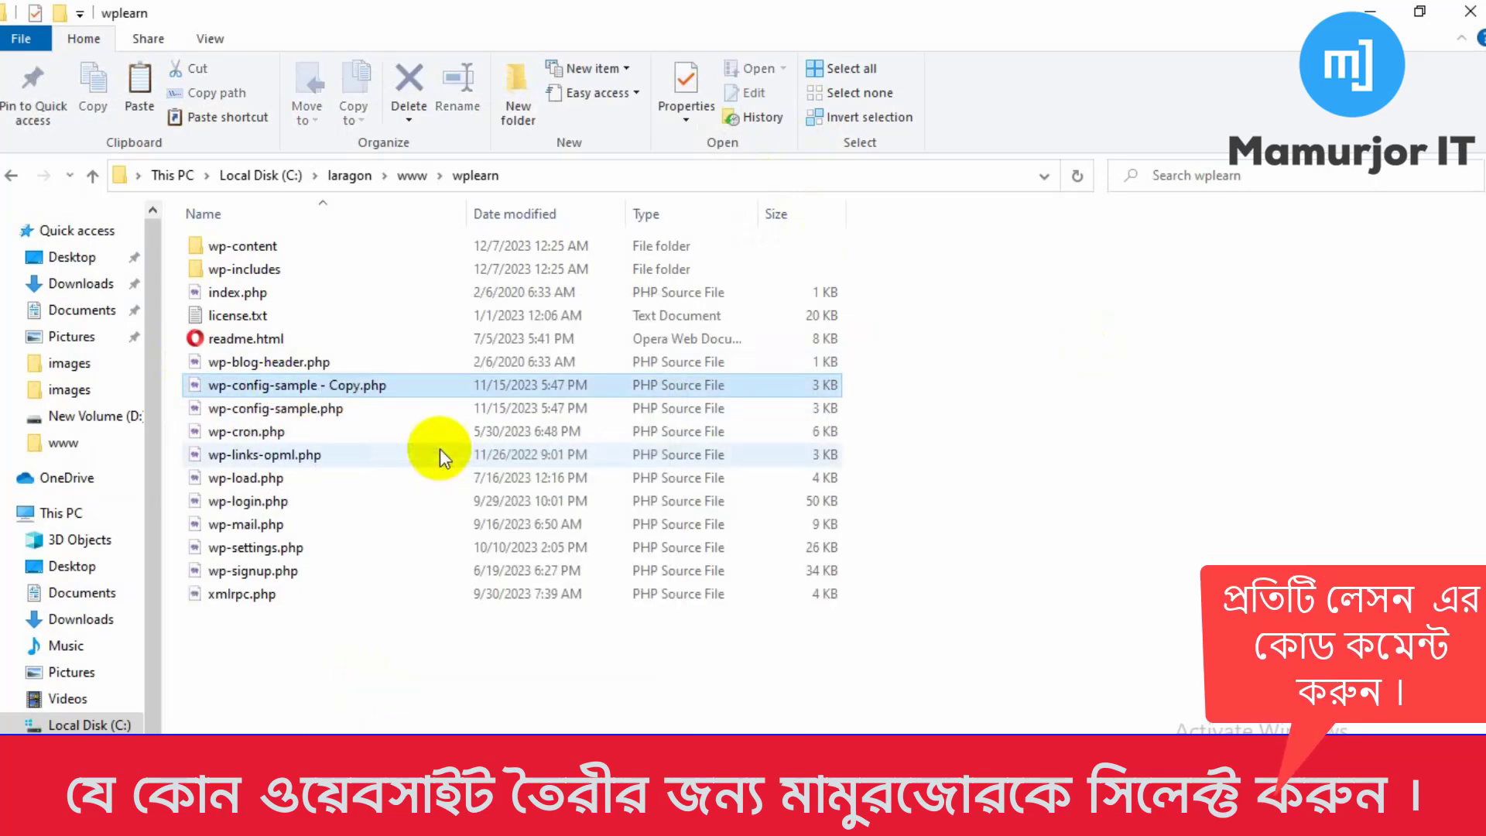
Rename the duplicate to wp-config.php
right_click(270, 384)
click(360, 701)
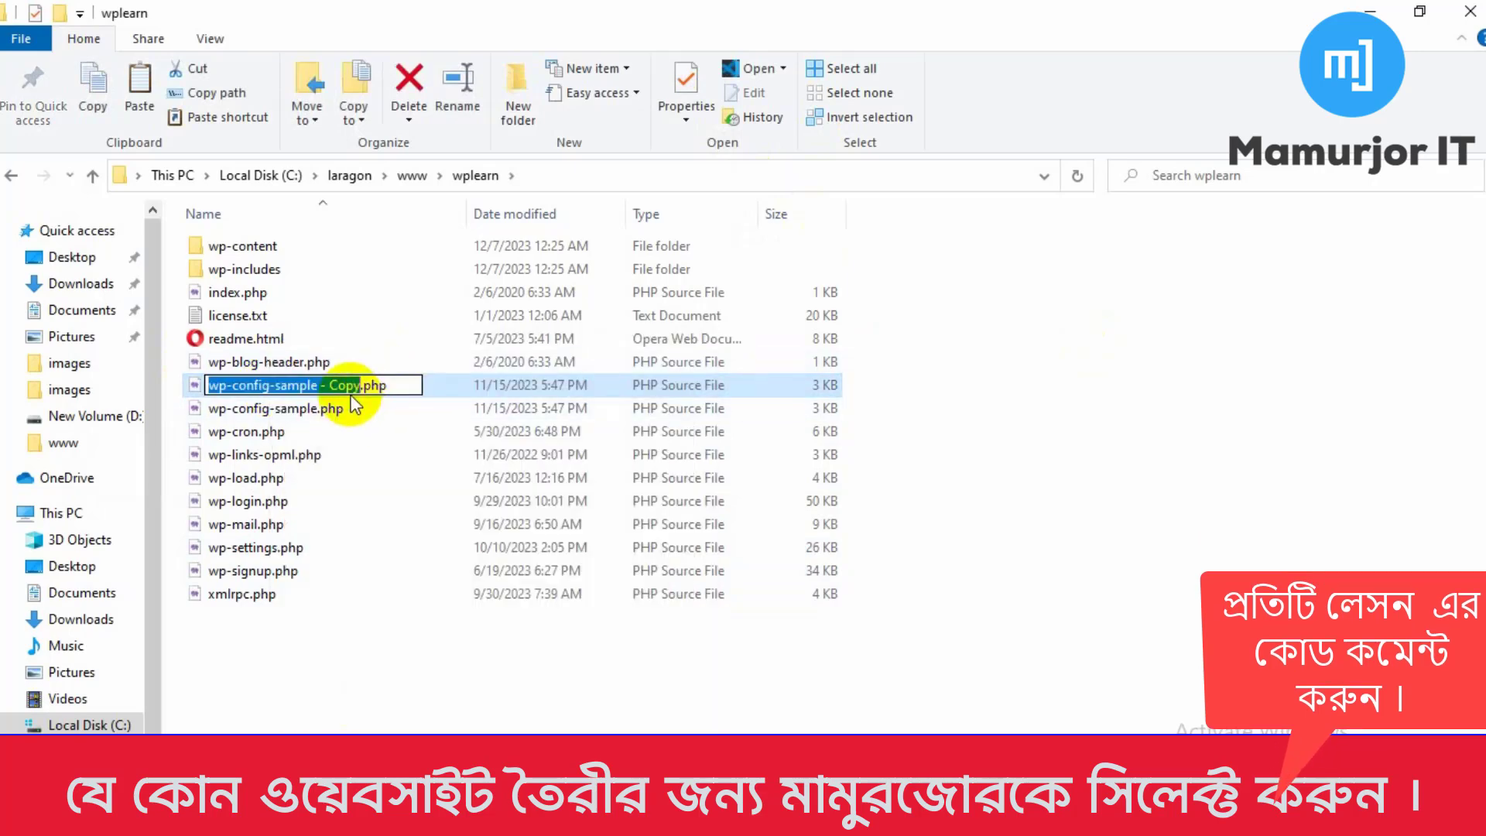
key(Right)
key(BackSpace)
key(BackSpace)
key(BackSpace)
key(BackSpace)
key(BackSpace)
key(BackSpace)
key(BackSpace)
key(BackSpace)
key(BackSpace)
key(BackSpace)
key(BackSpace)
key(BackSpace)
key(BackSpace)
key(BackSpace)
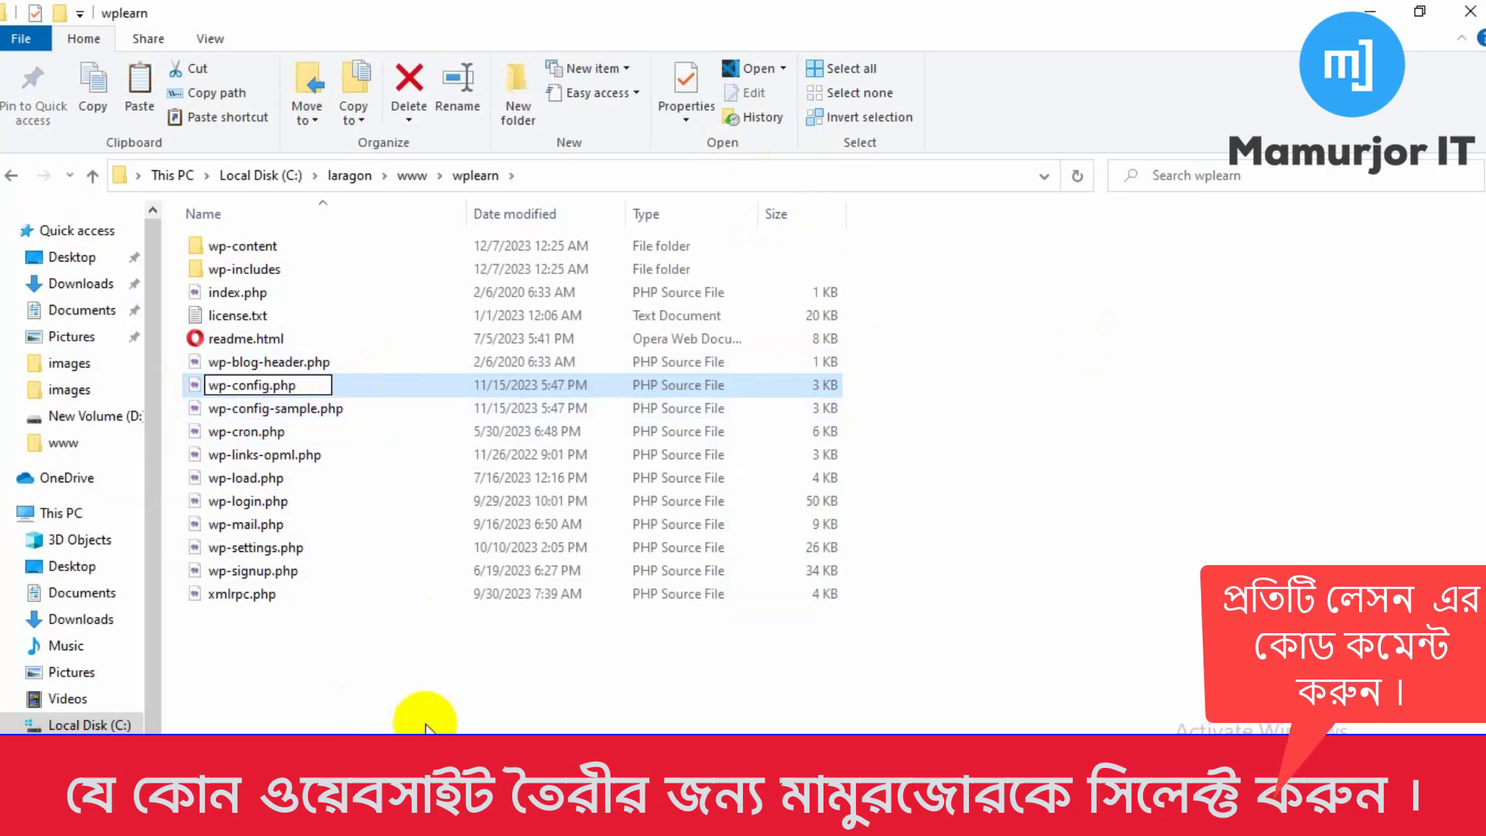
click(416, 700)
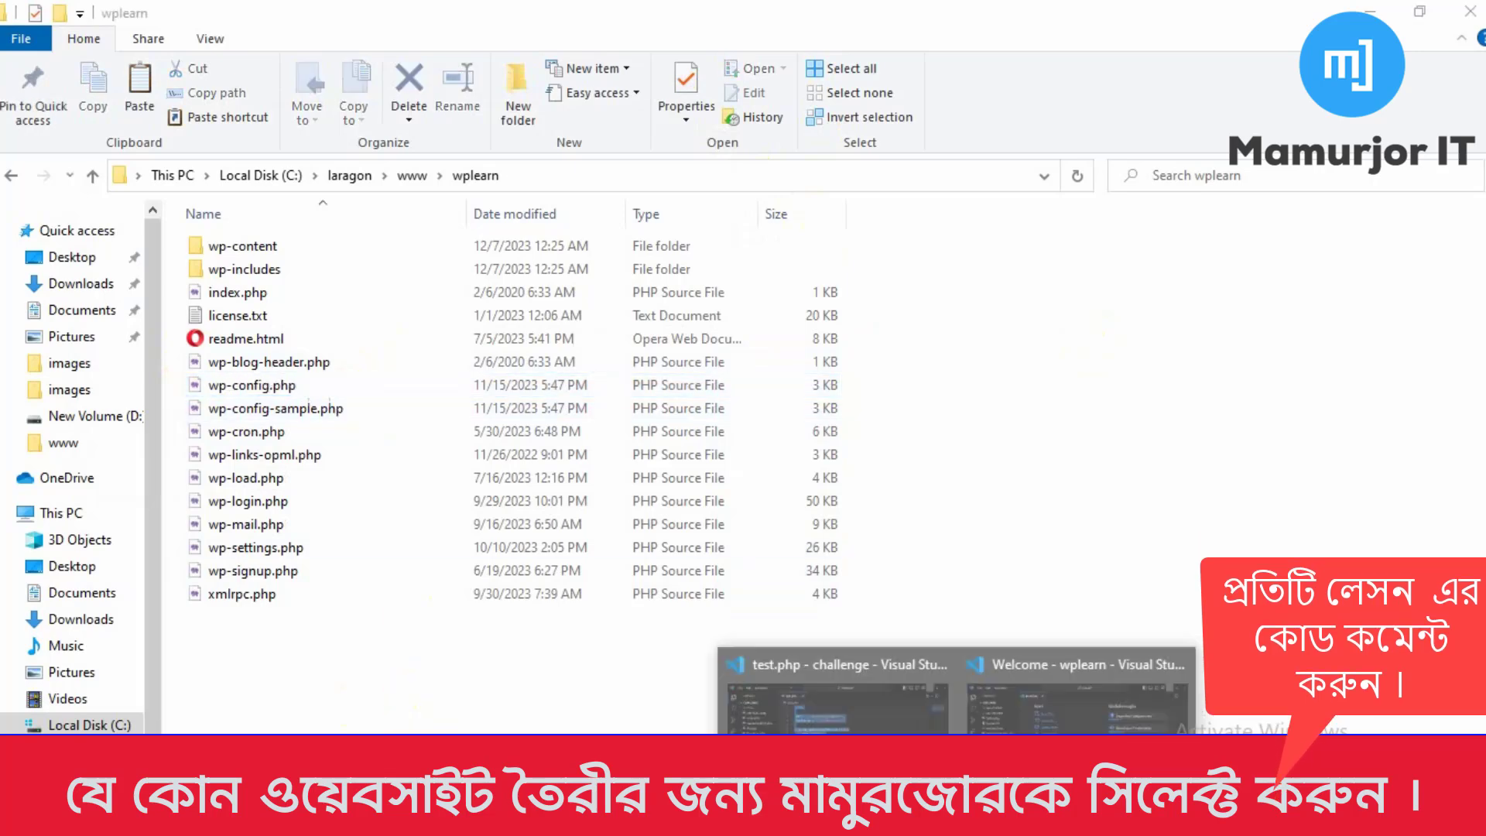
Close the wplearn Visual Studio Code window
click(1005, 714)
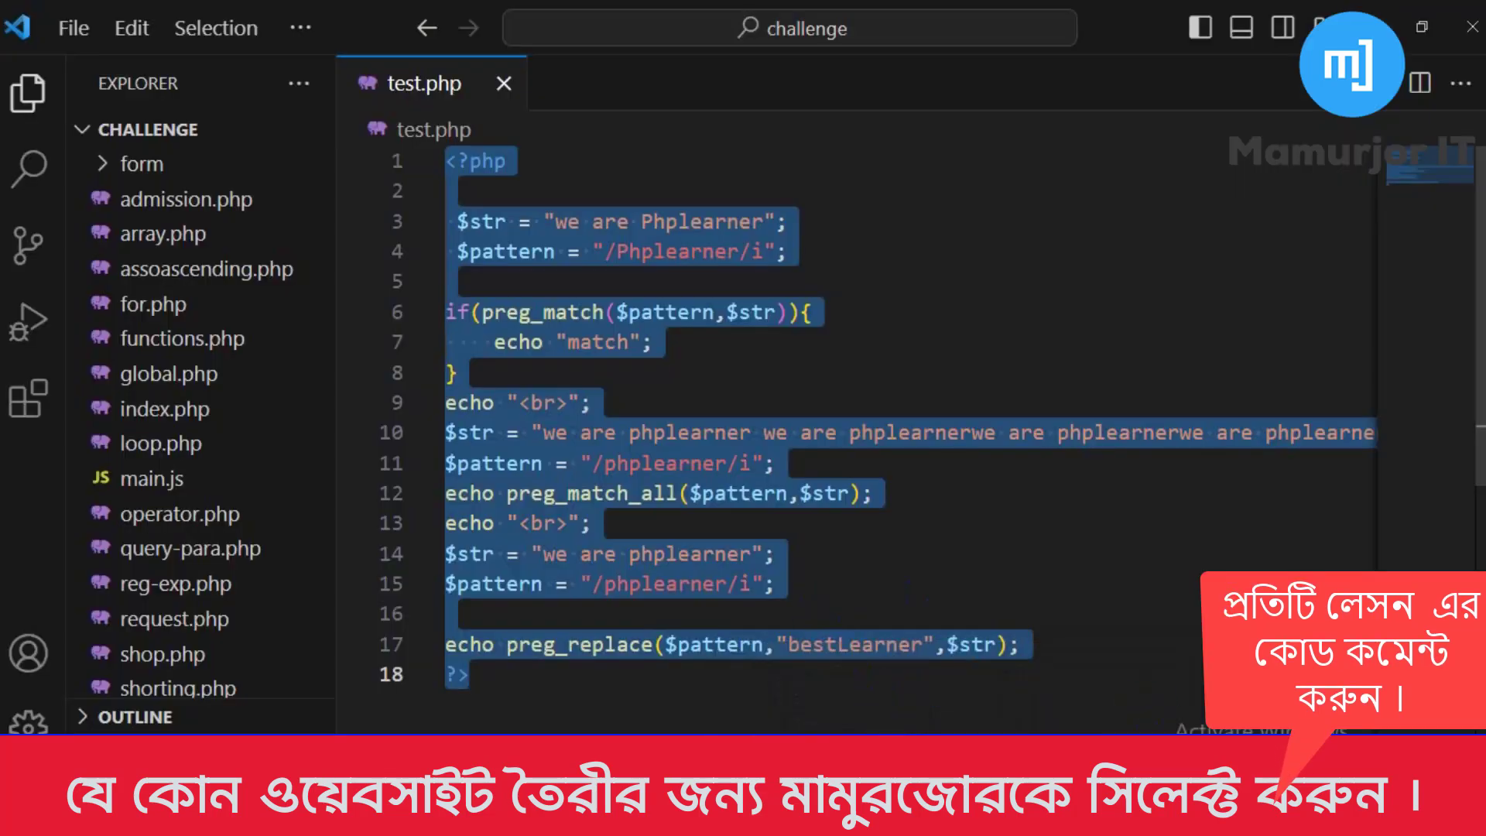
click(1193, 708)
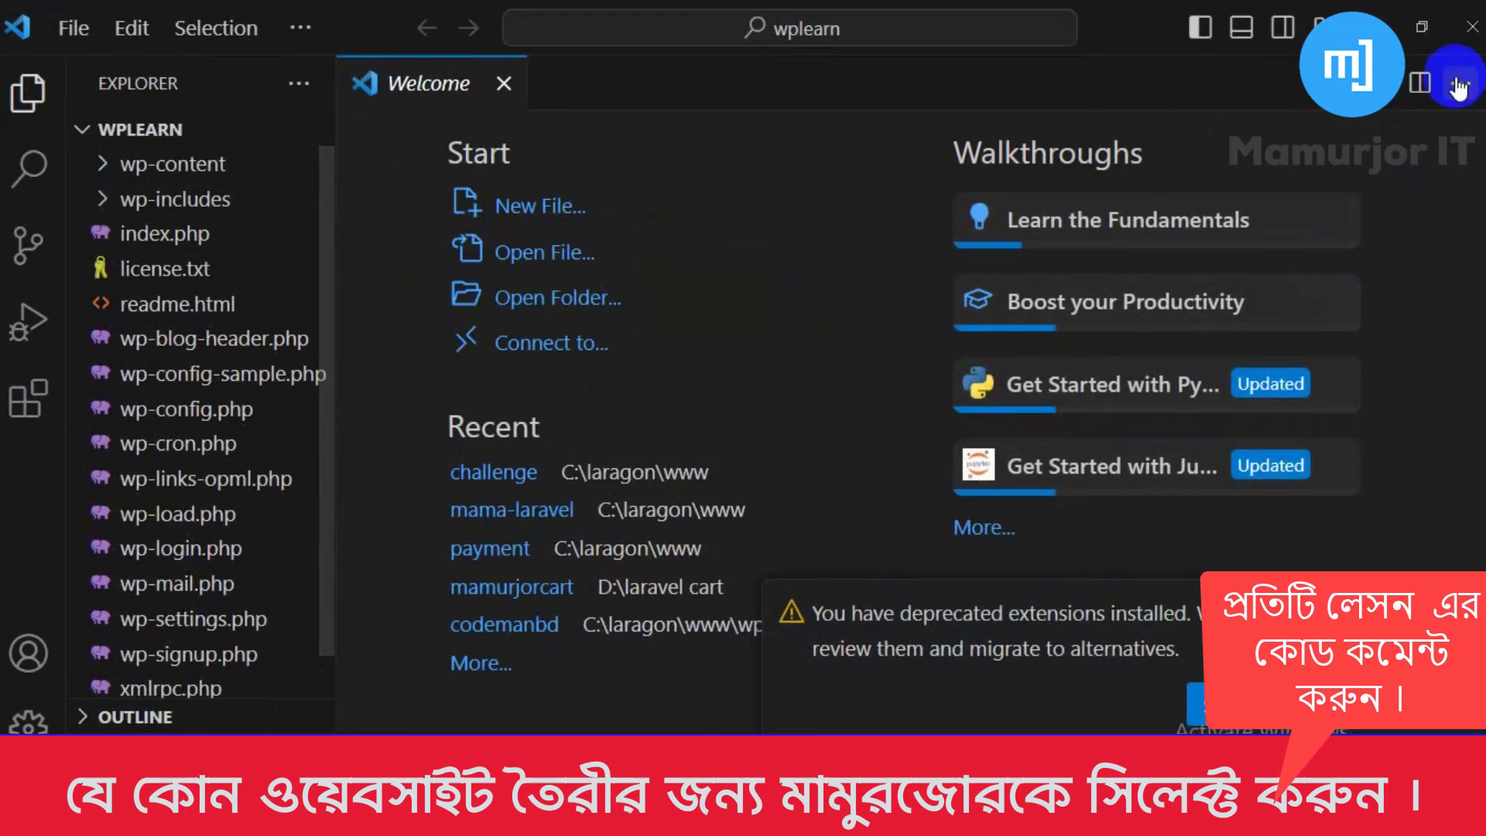
click(1471, 28)
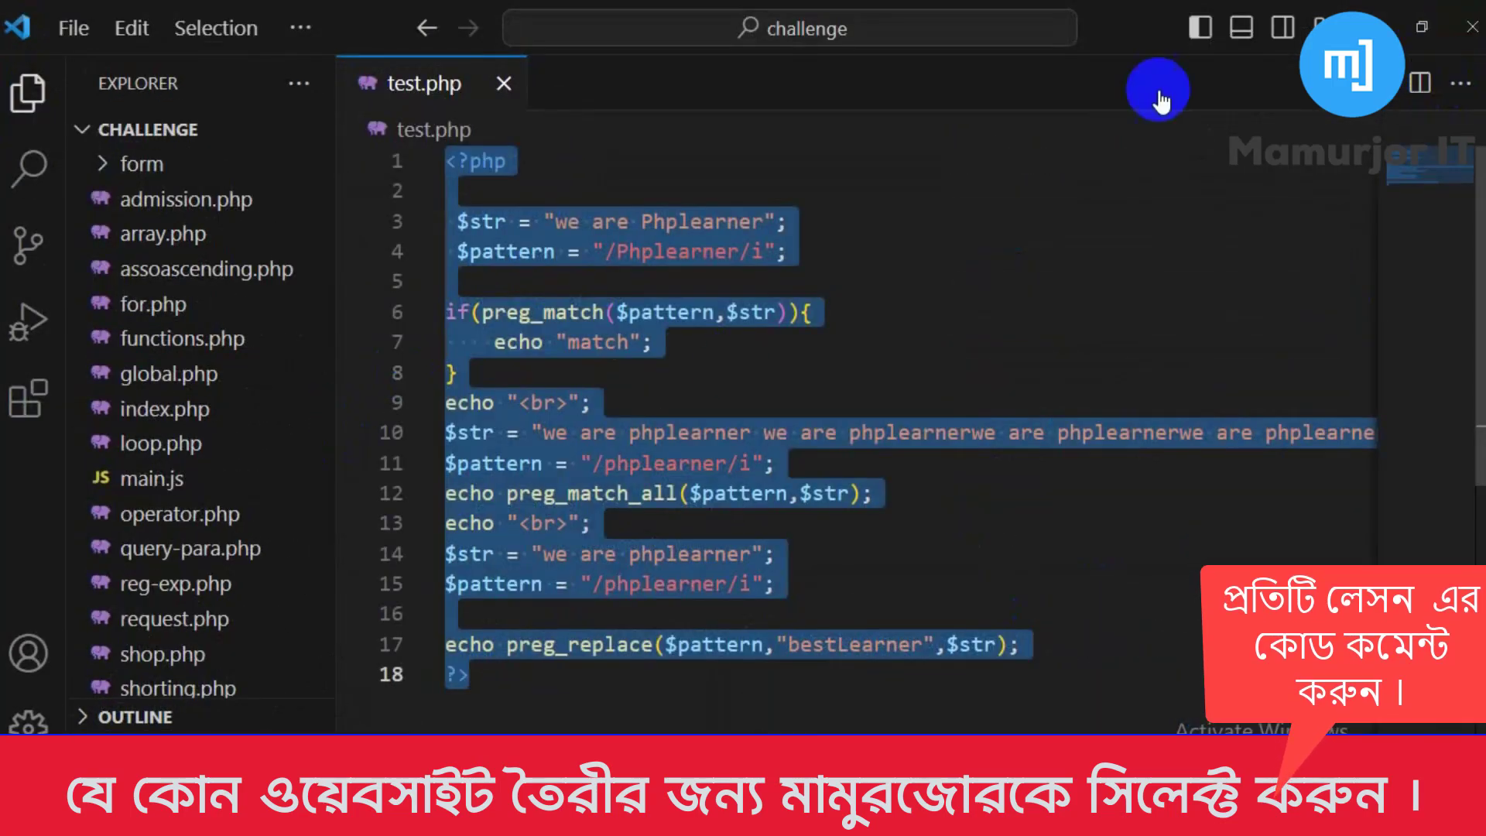
Open a new Git Bash terminal in wplearn and type 'code' at the prompt
click(1471, 28)
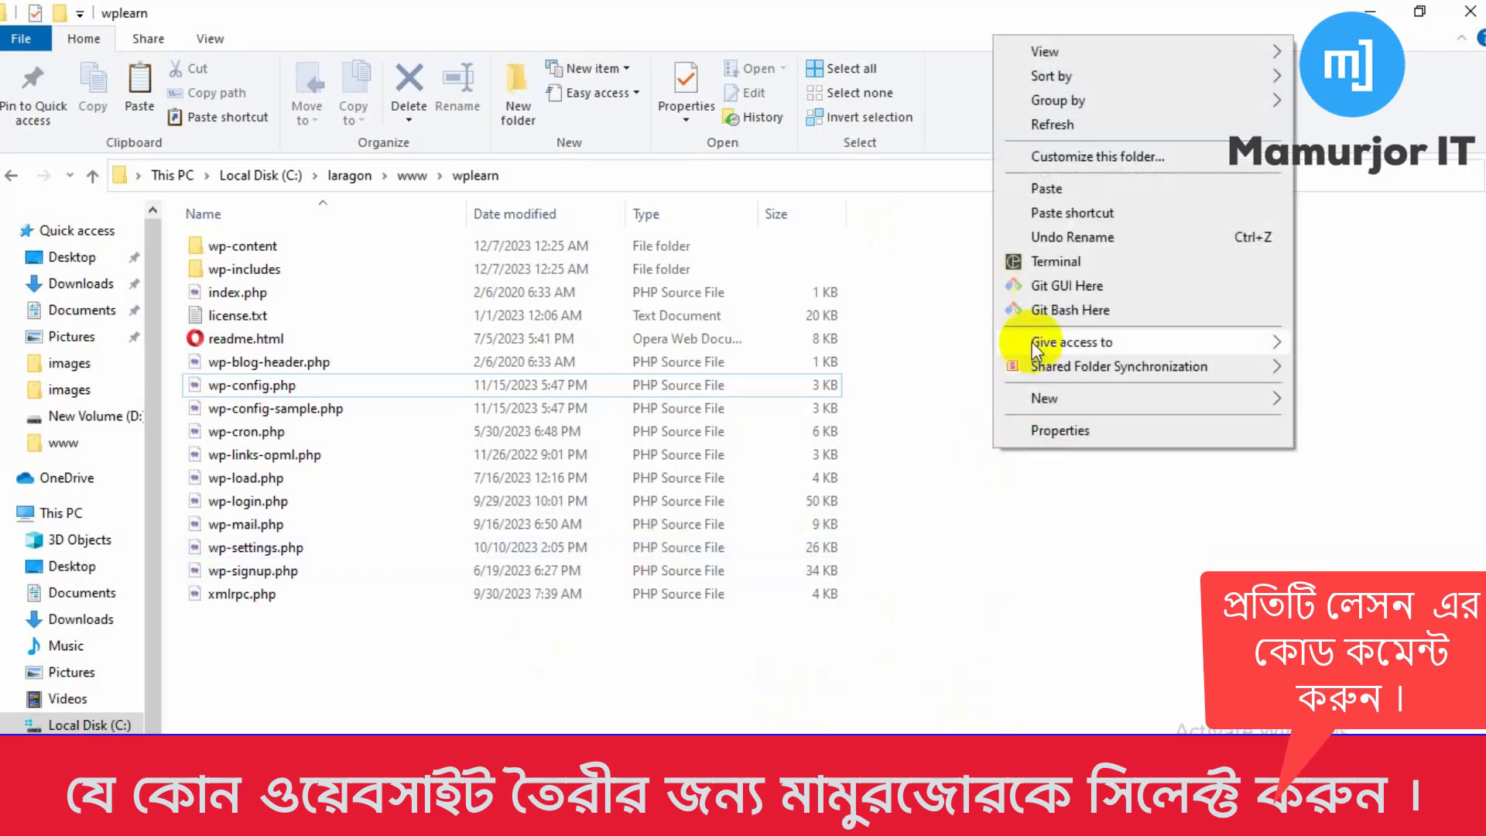
click(1067, 310)
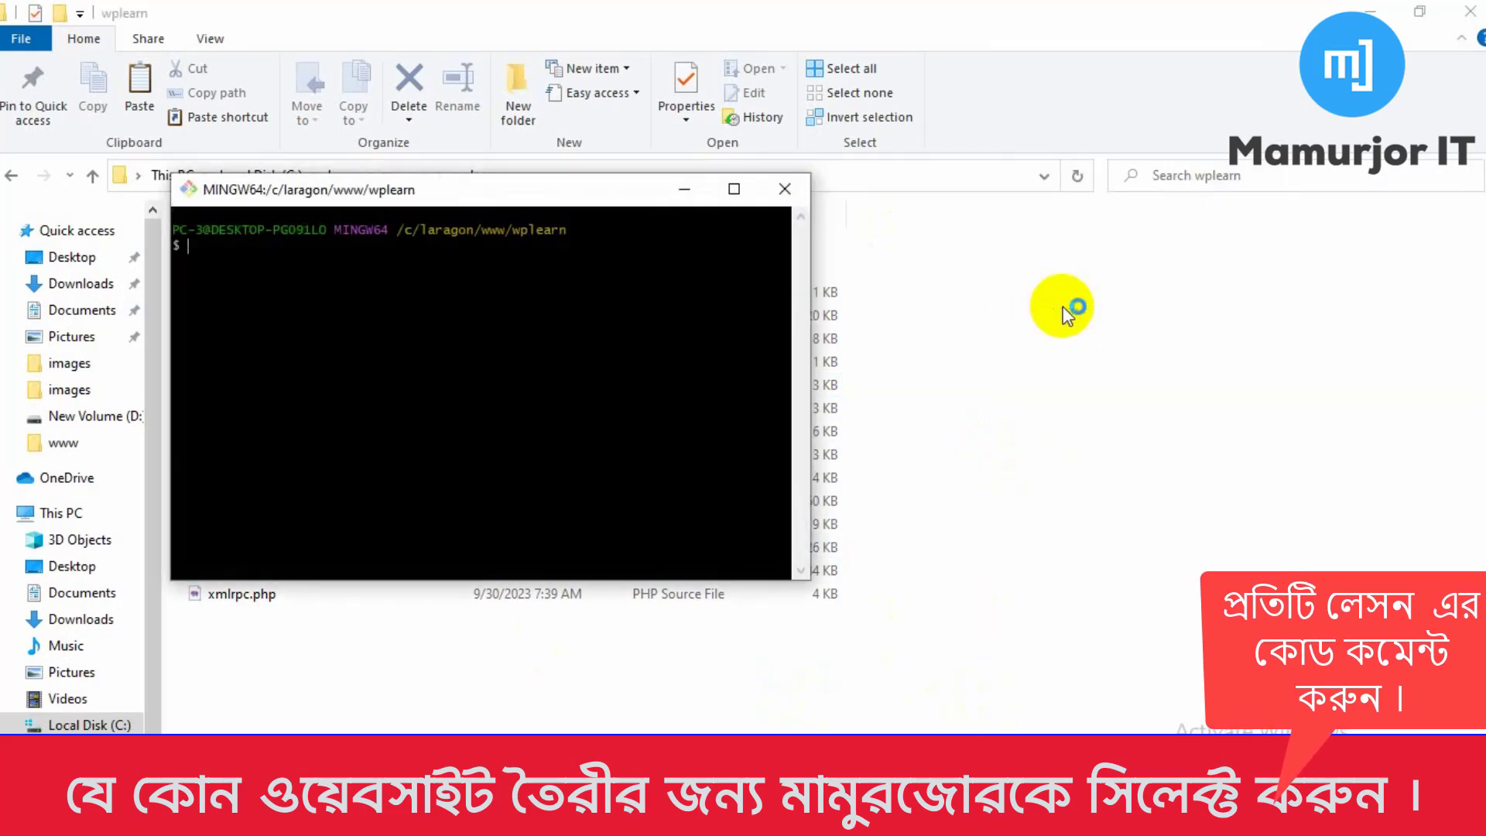
text(code)
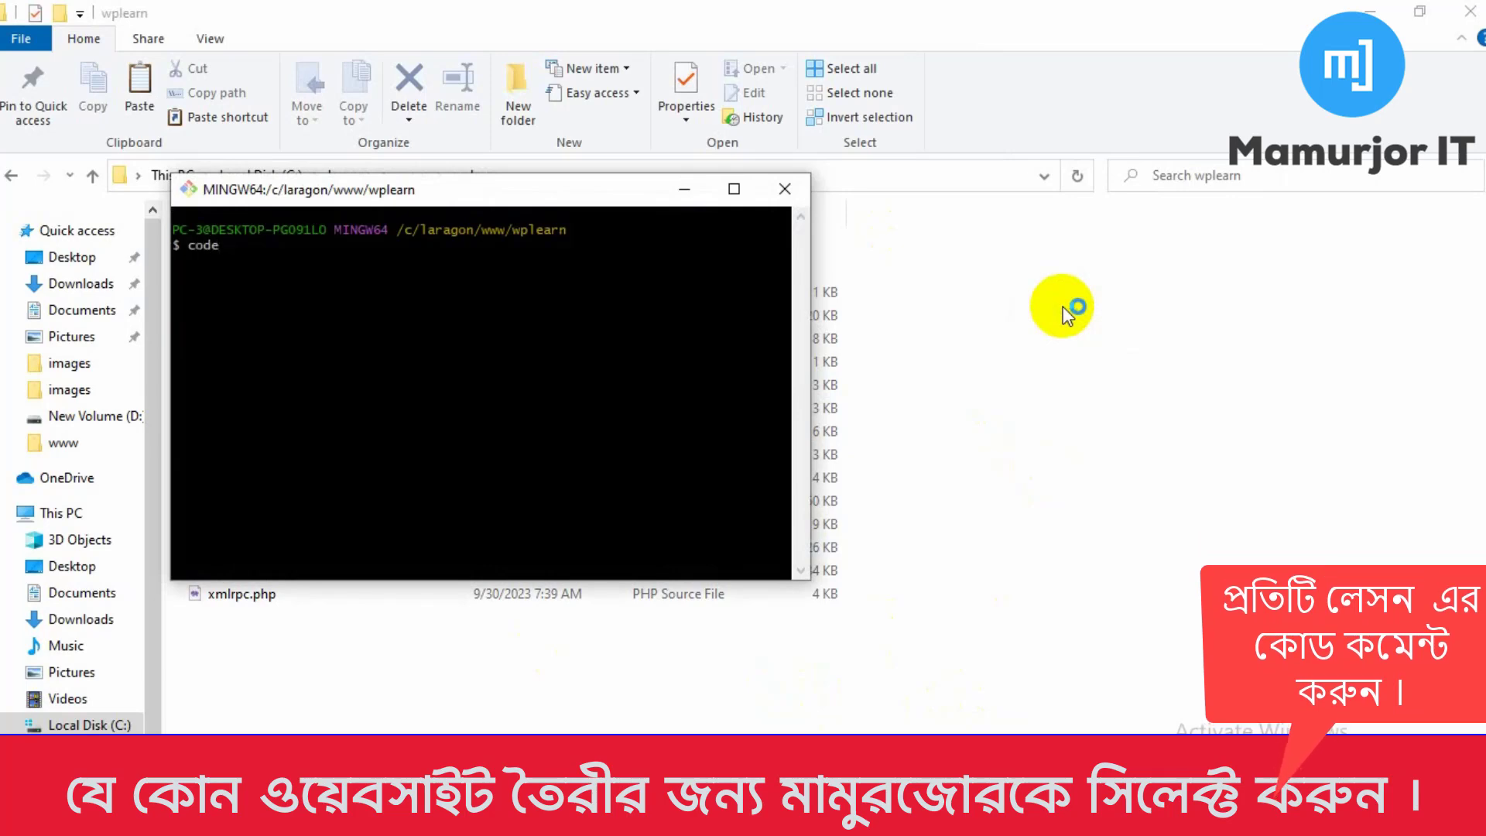
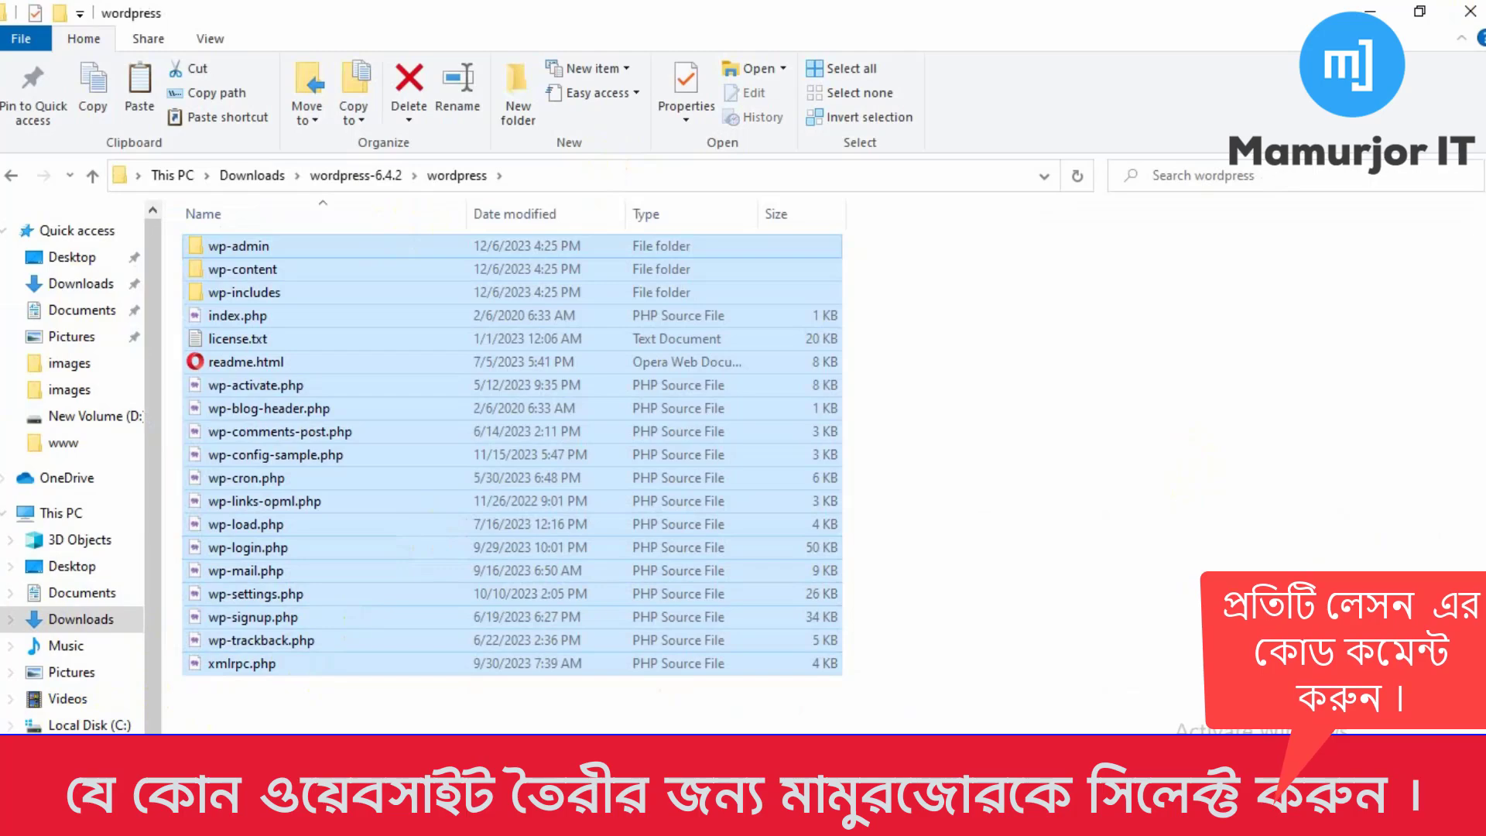
Open the C:\laragon\www\wplearn folder in File Explorer
click(439, 819)
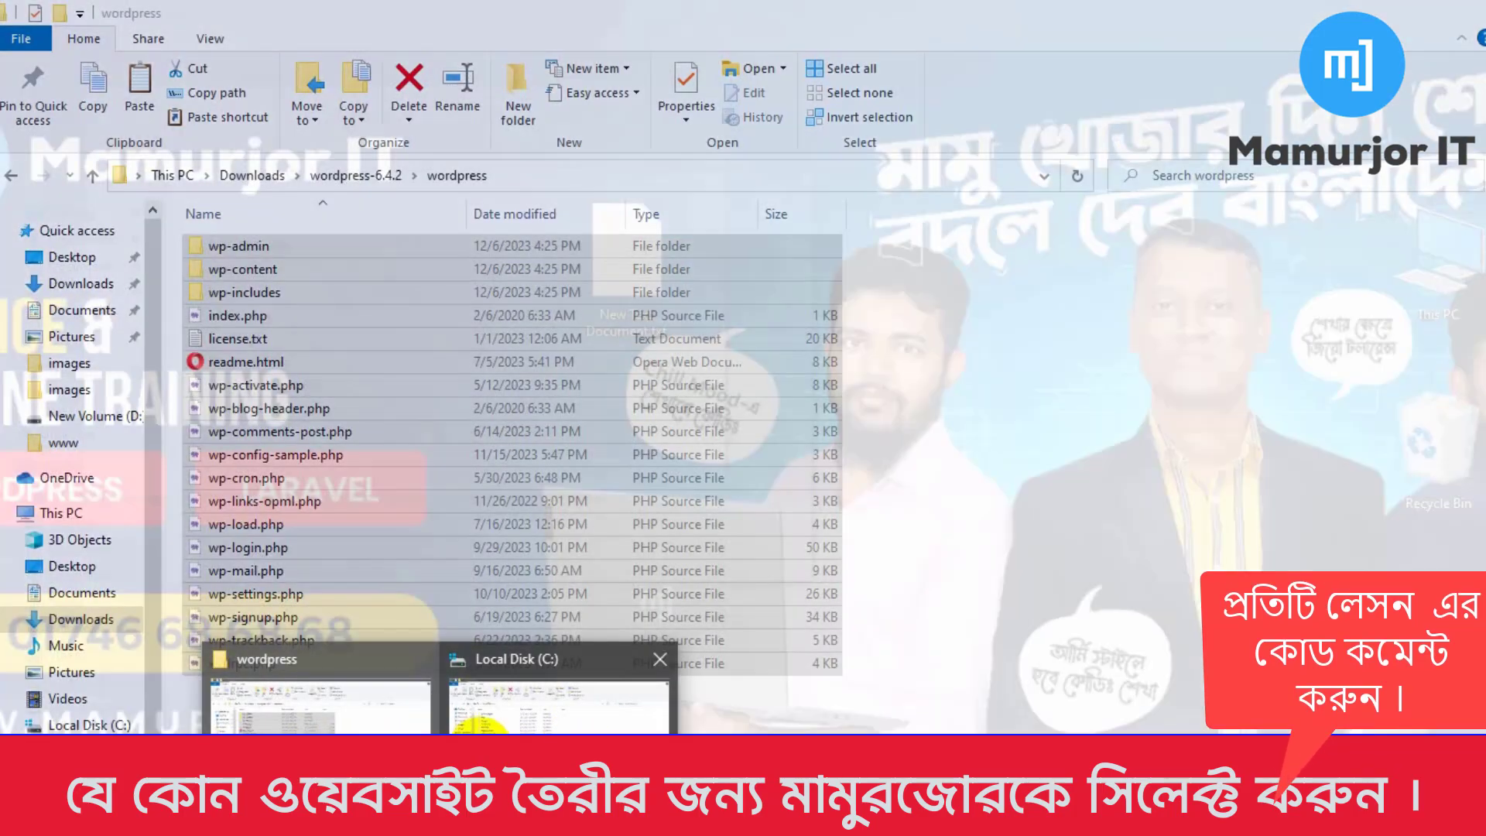
click(542, 708)
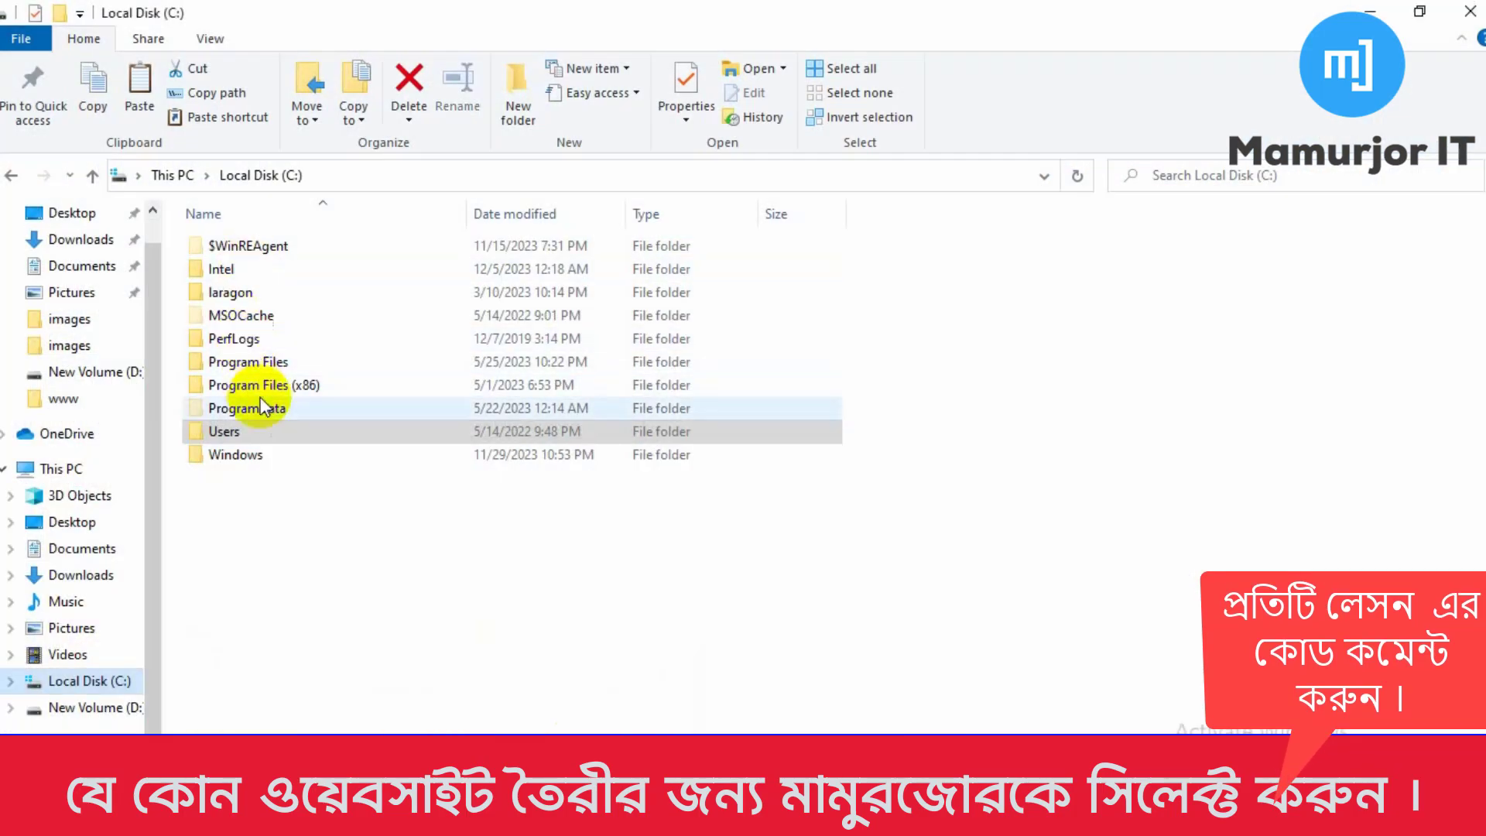
double_click(248, 291)
click(226, 356)
double_click(226, 358)
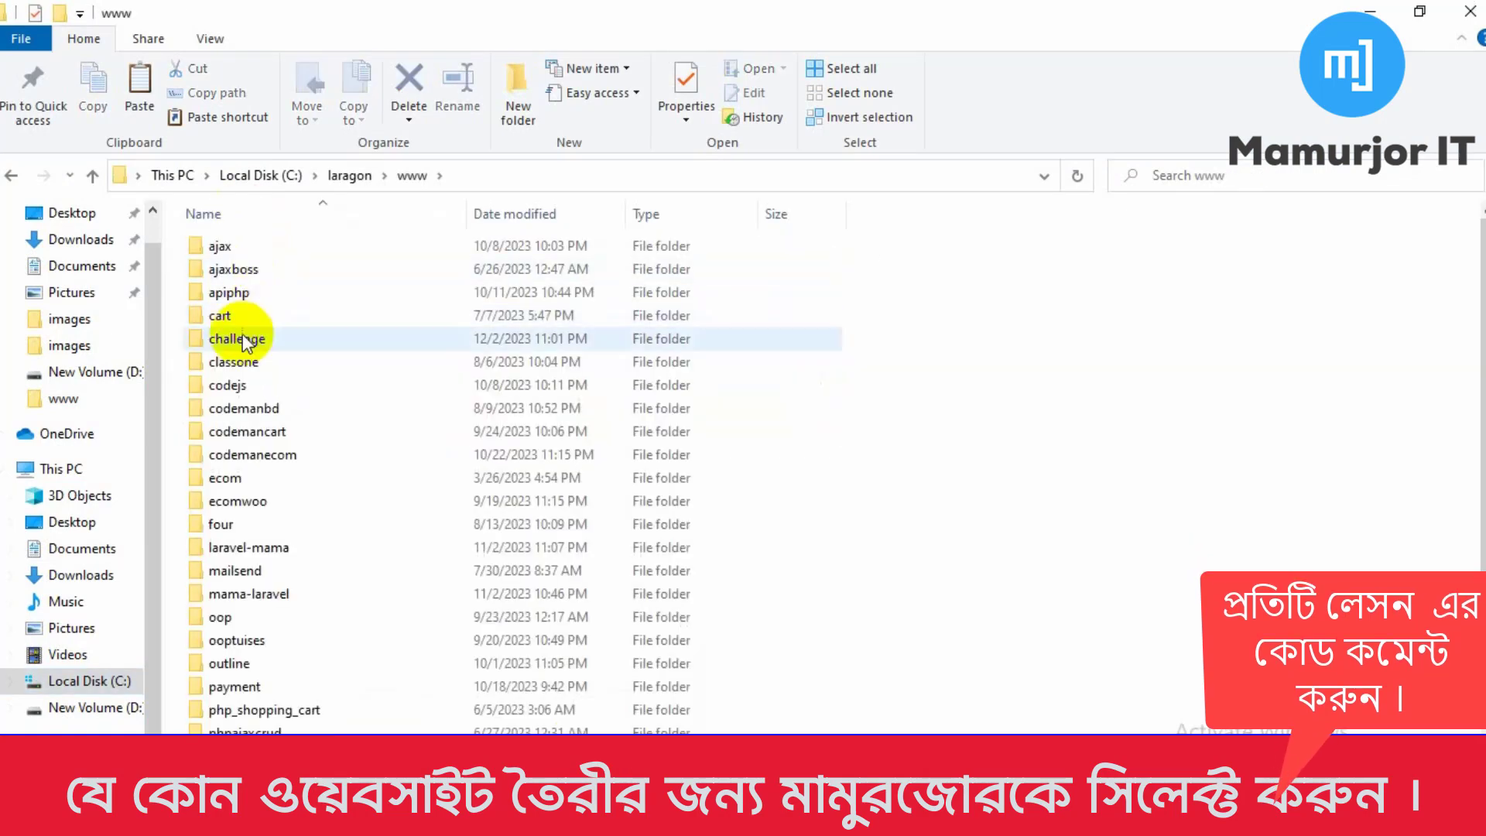
scroll(243, 336, down, 3)
double_click(238, 648)
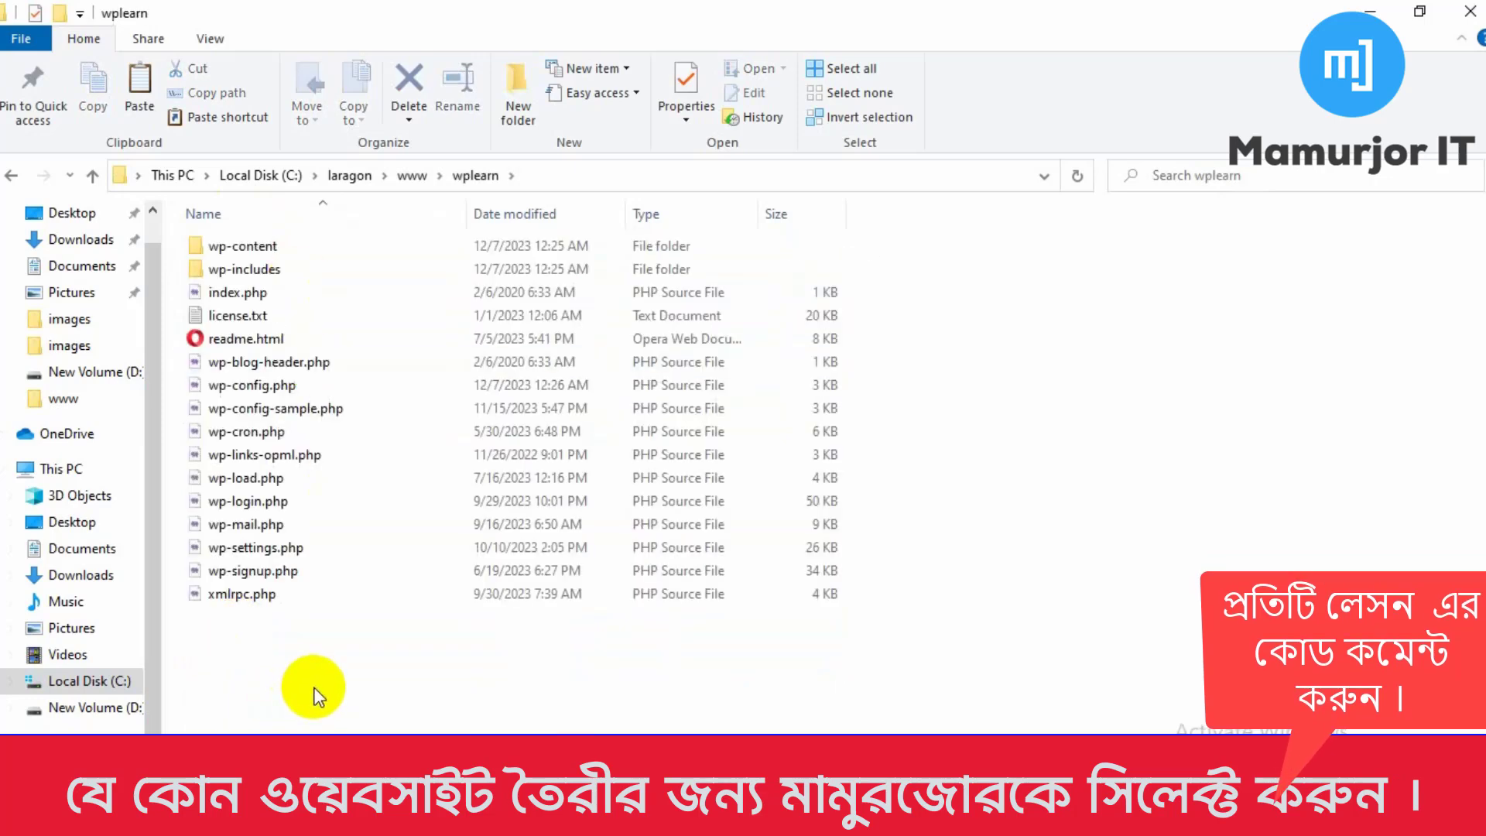
Delete everything except wp-config.php and paste in the fresh WordPress files
key(ctrl+a)
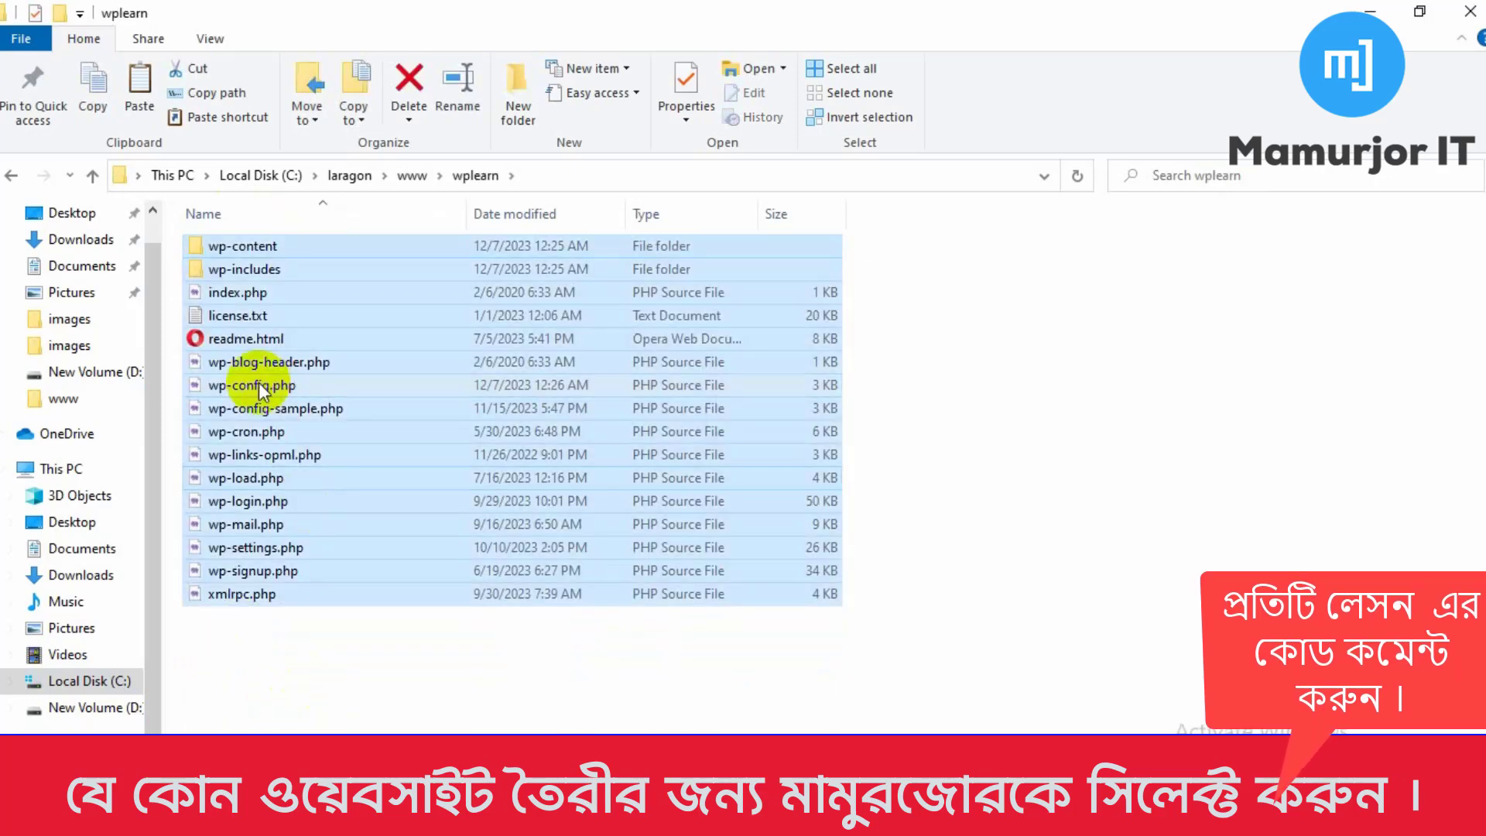
ctrl+click(258, 382)
key(Delete)
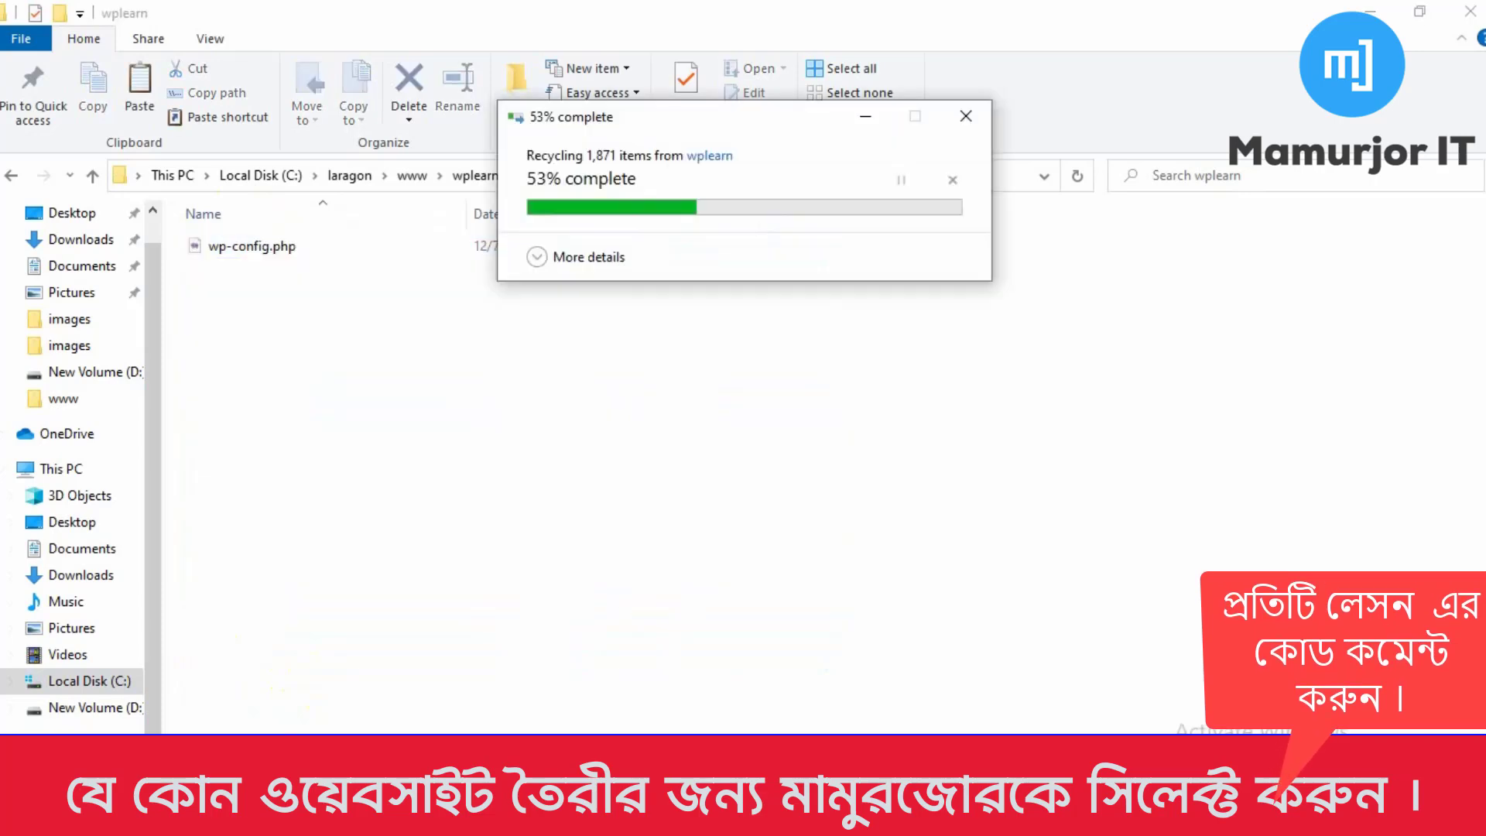
right_click(315, 404)
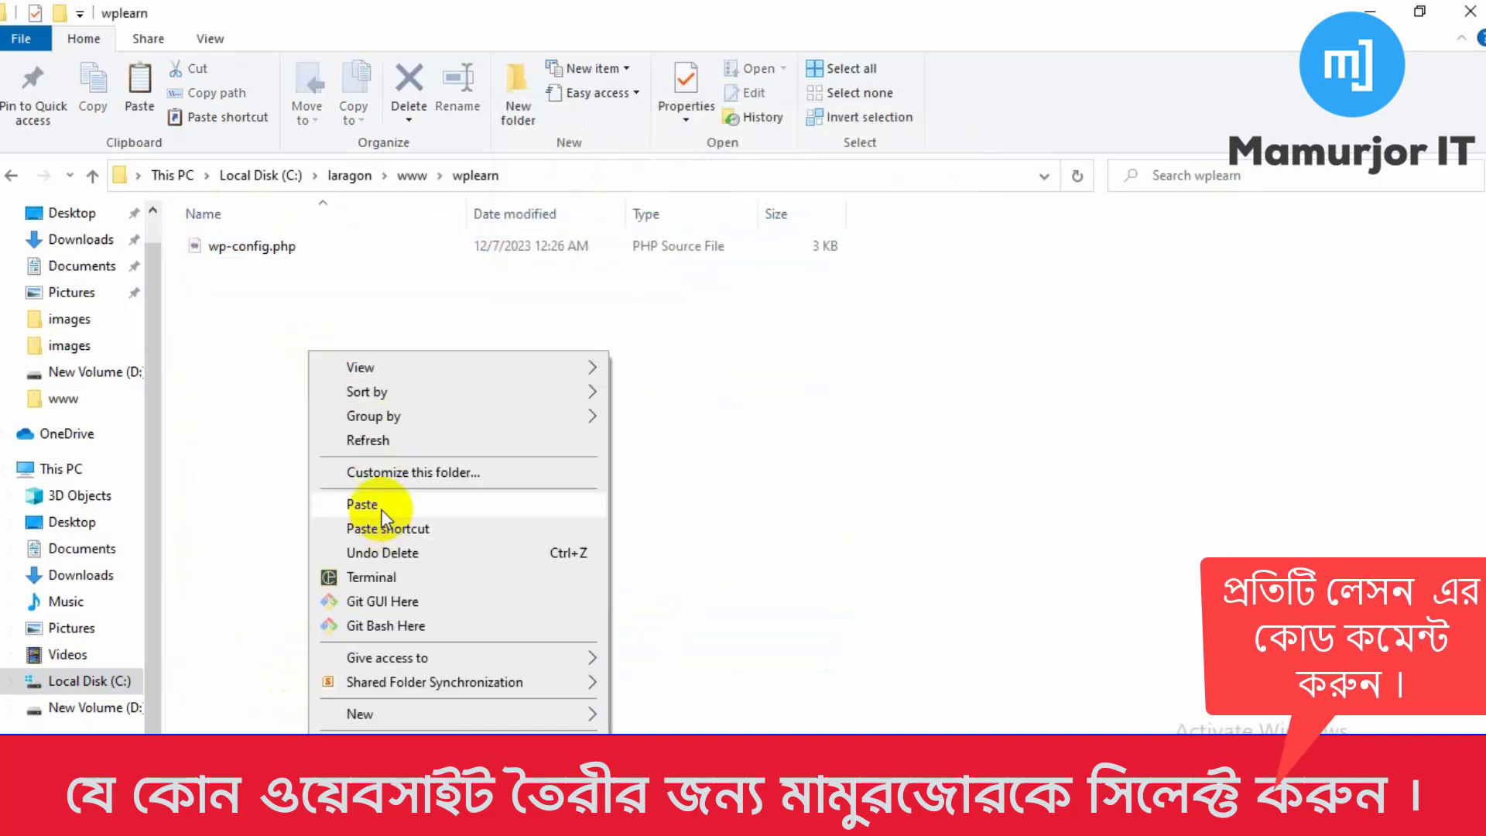
click(383, 511)
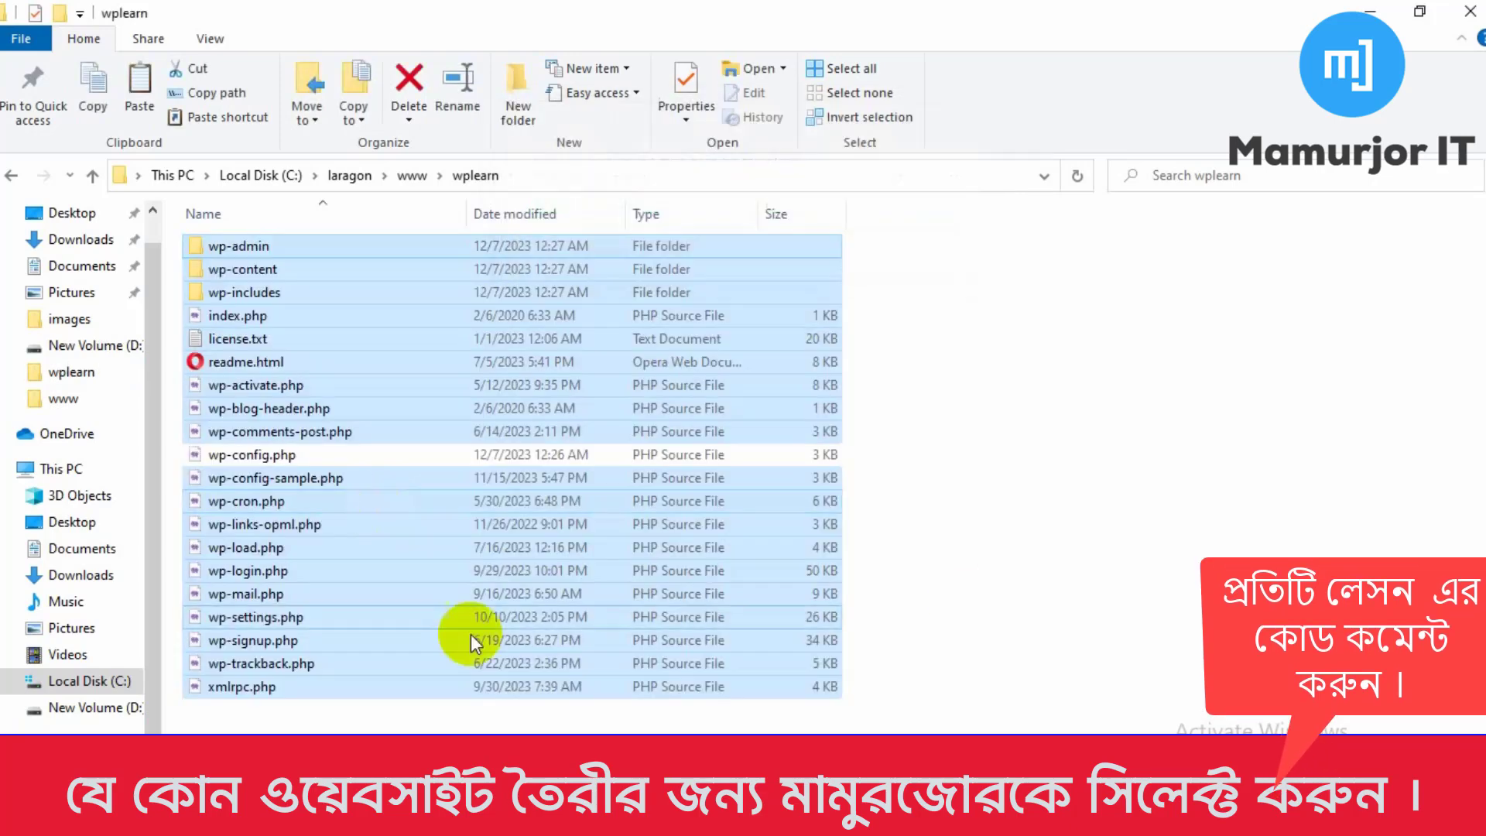
click(1048, 541)
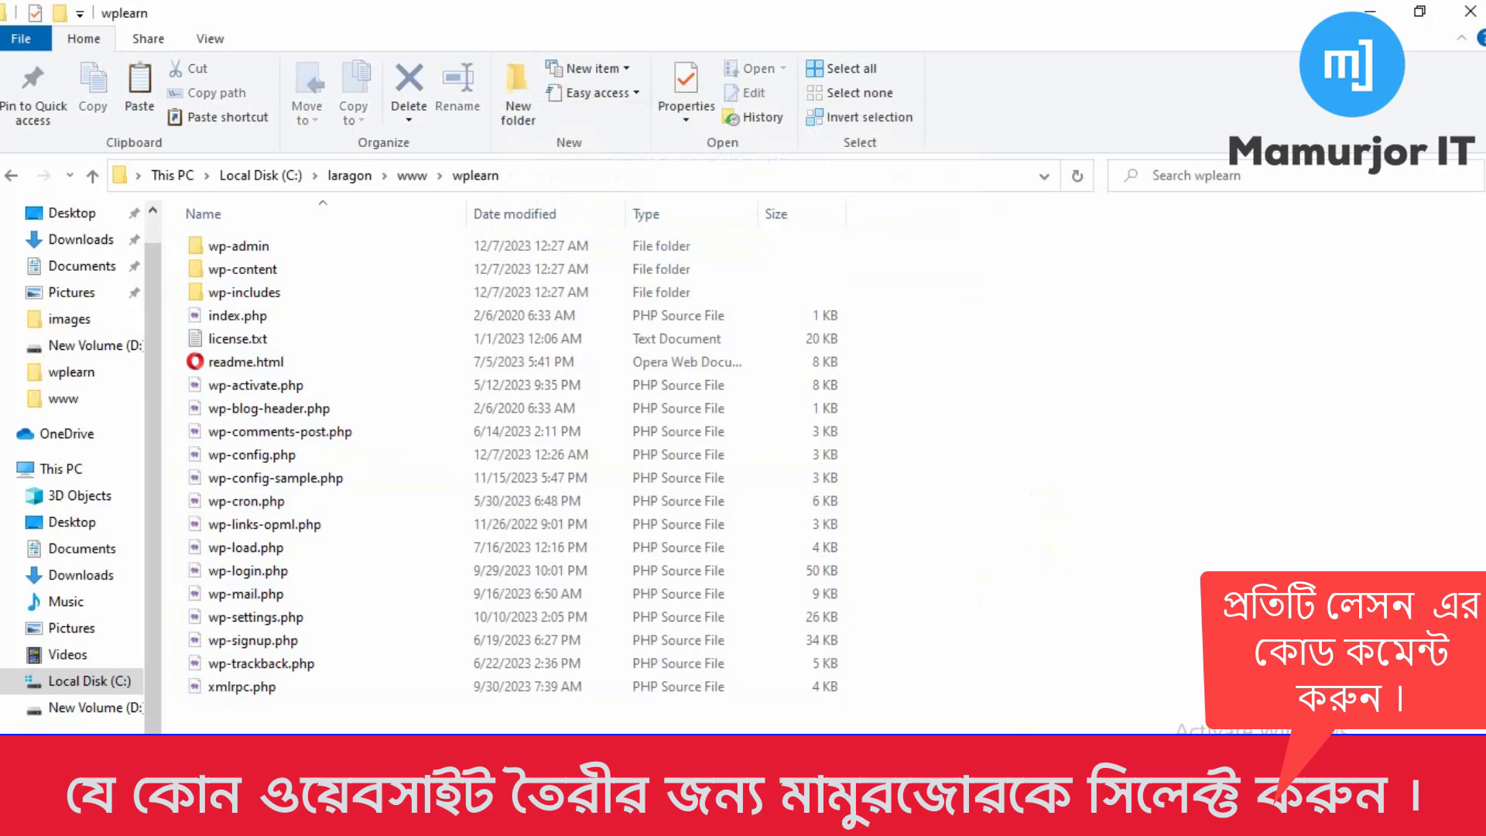
click(773, 700)
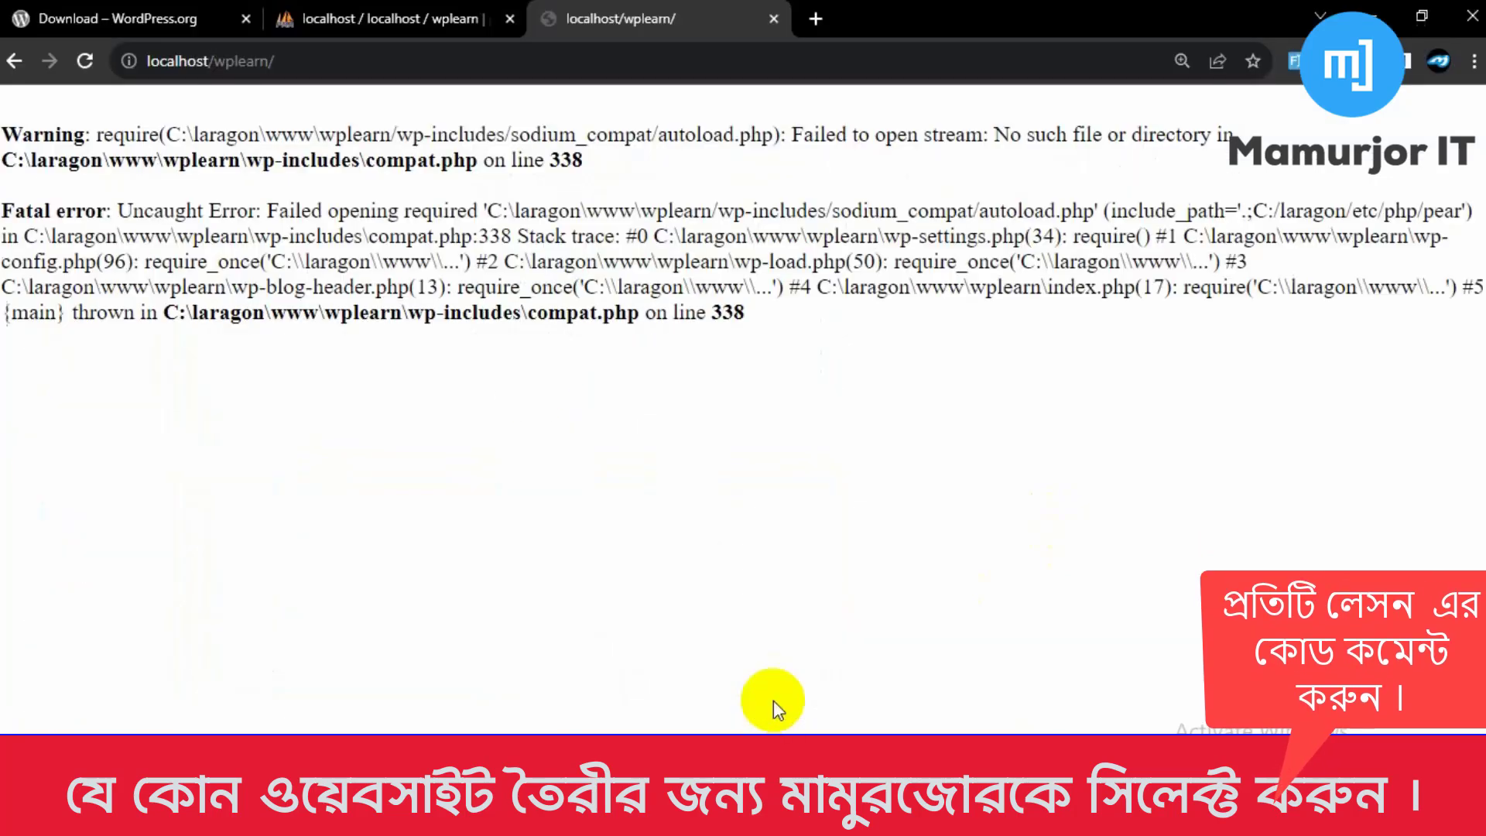
Reload localhost/wplearn to reach the install.php language selection page
click(91, 58)
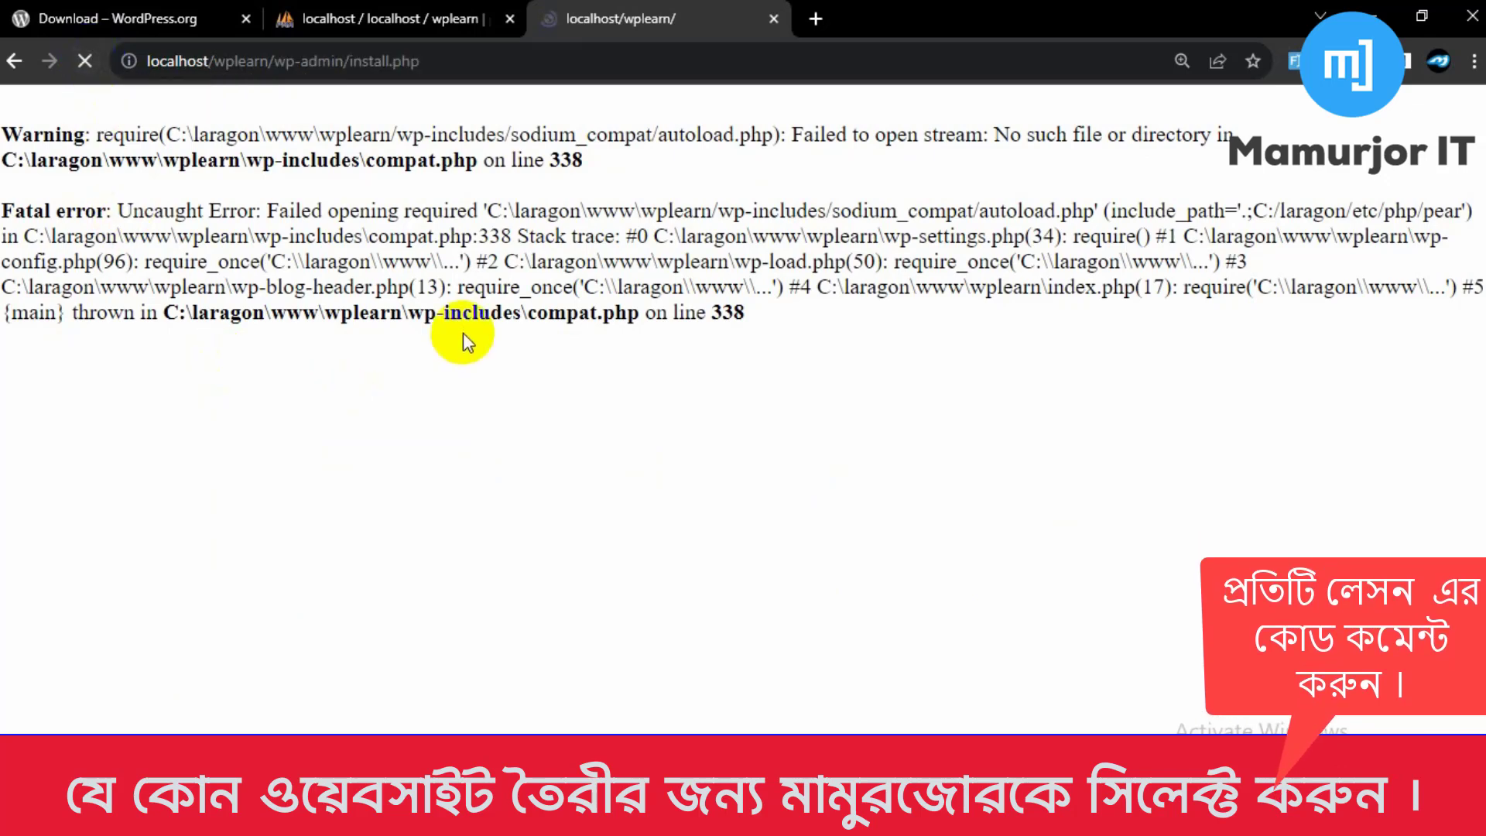
scroll(1023, 392, down, 2)
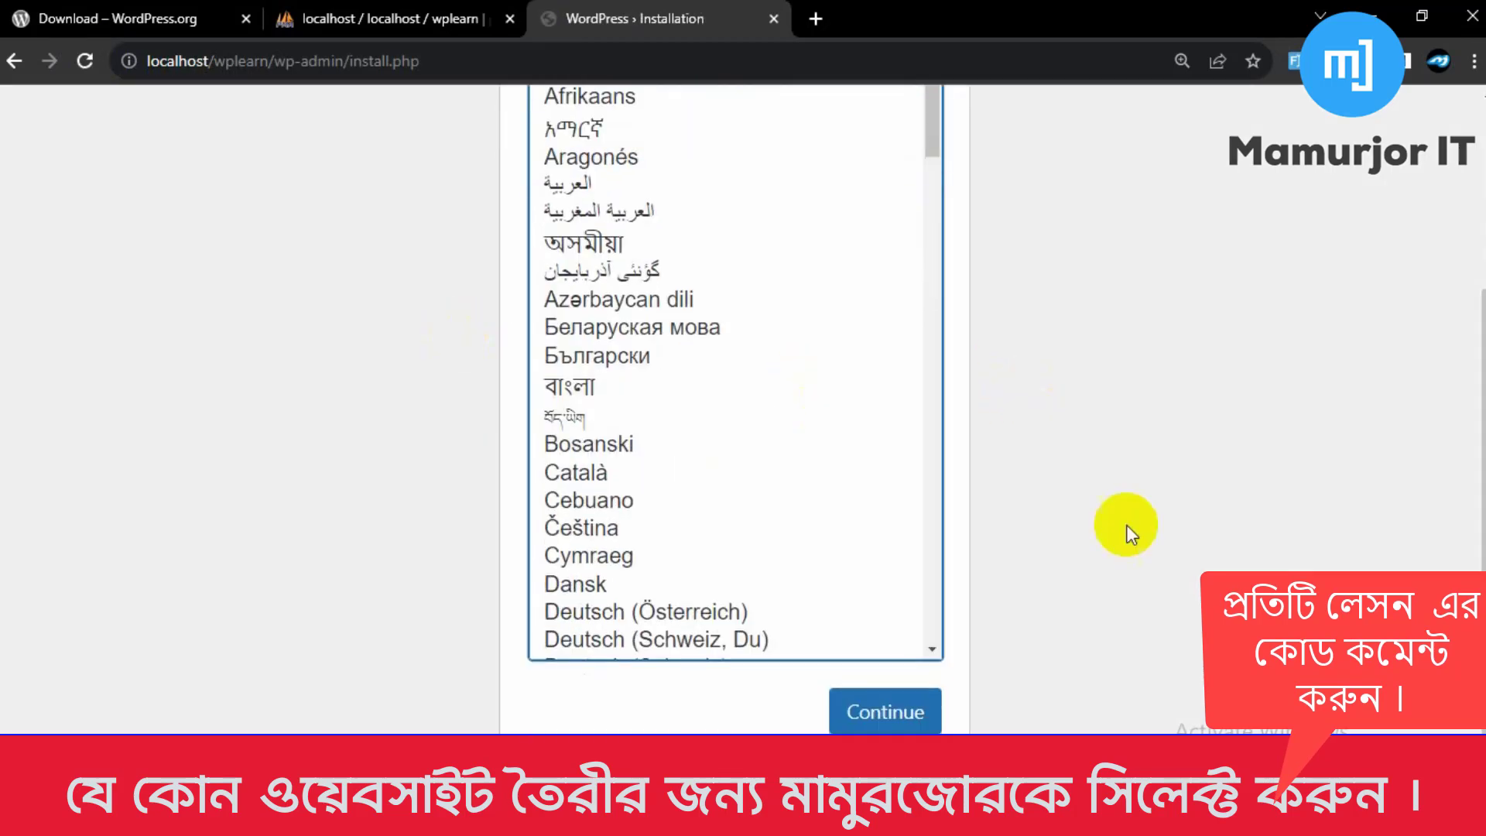
Continue in the default language and enter site title 'wp' and an admin username
click(885, 710)
scroll(763, 519, down, 5)
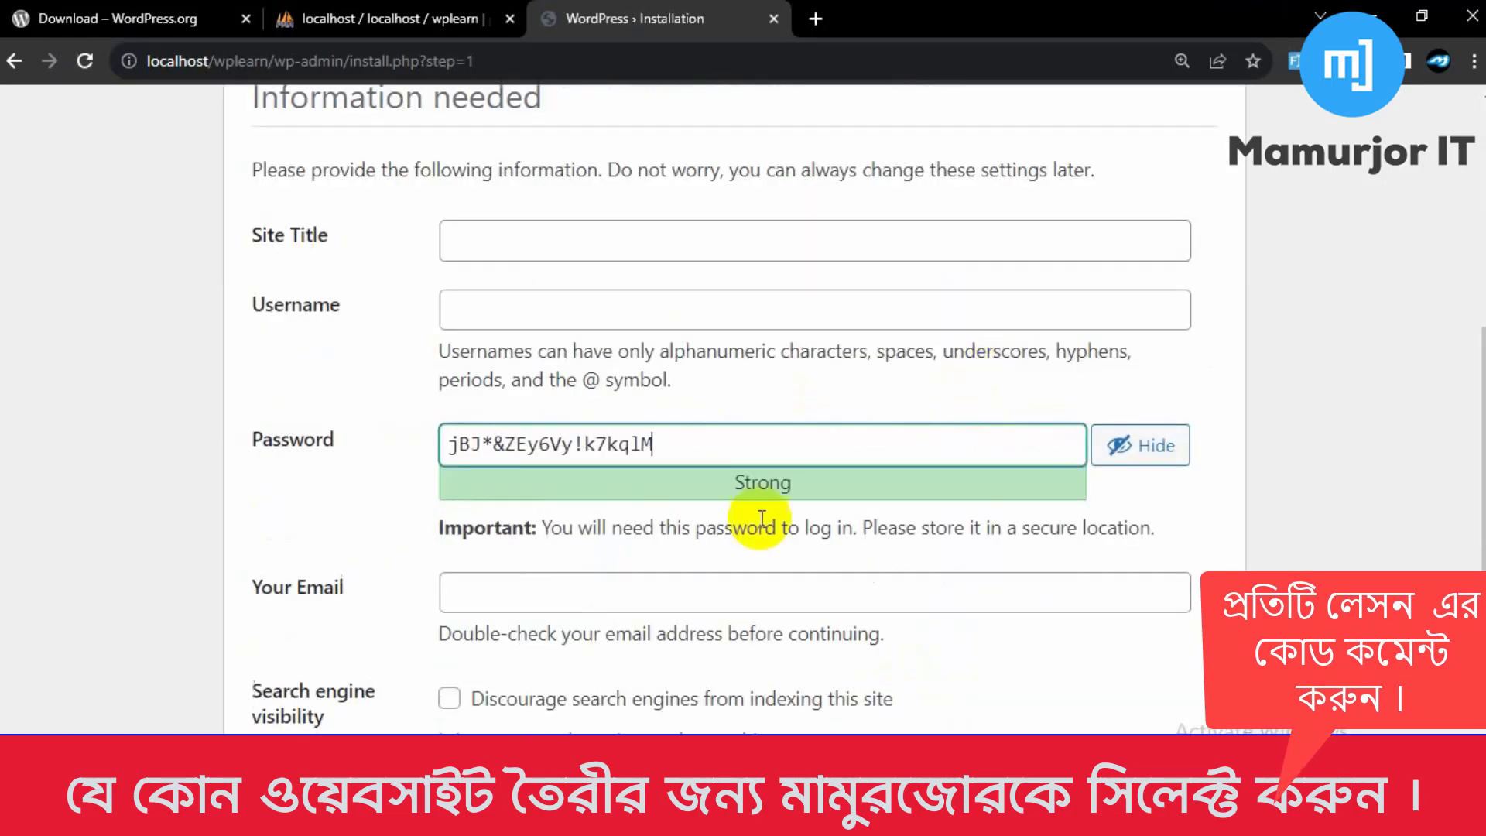
click(534, 240)
text(wp)
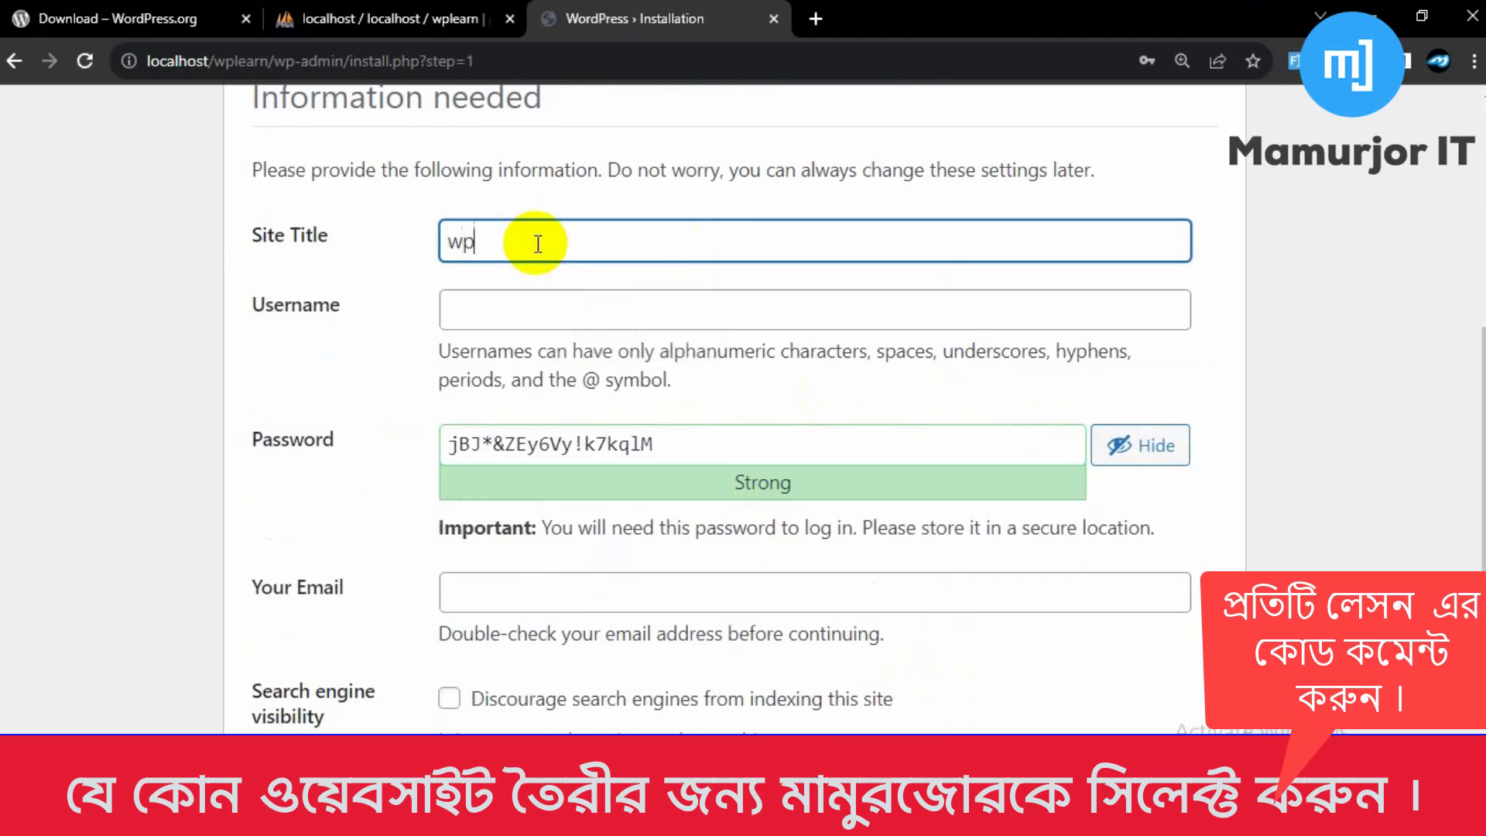
key(Tab)
text(u)
key(BackSpace)
text(wp)
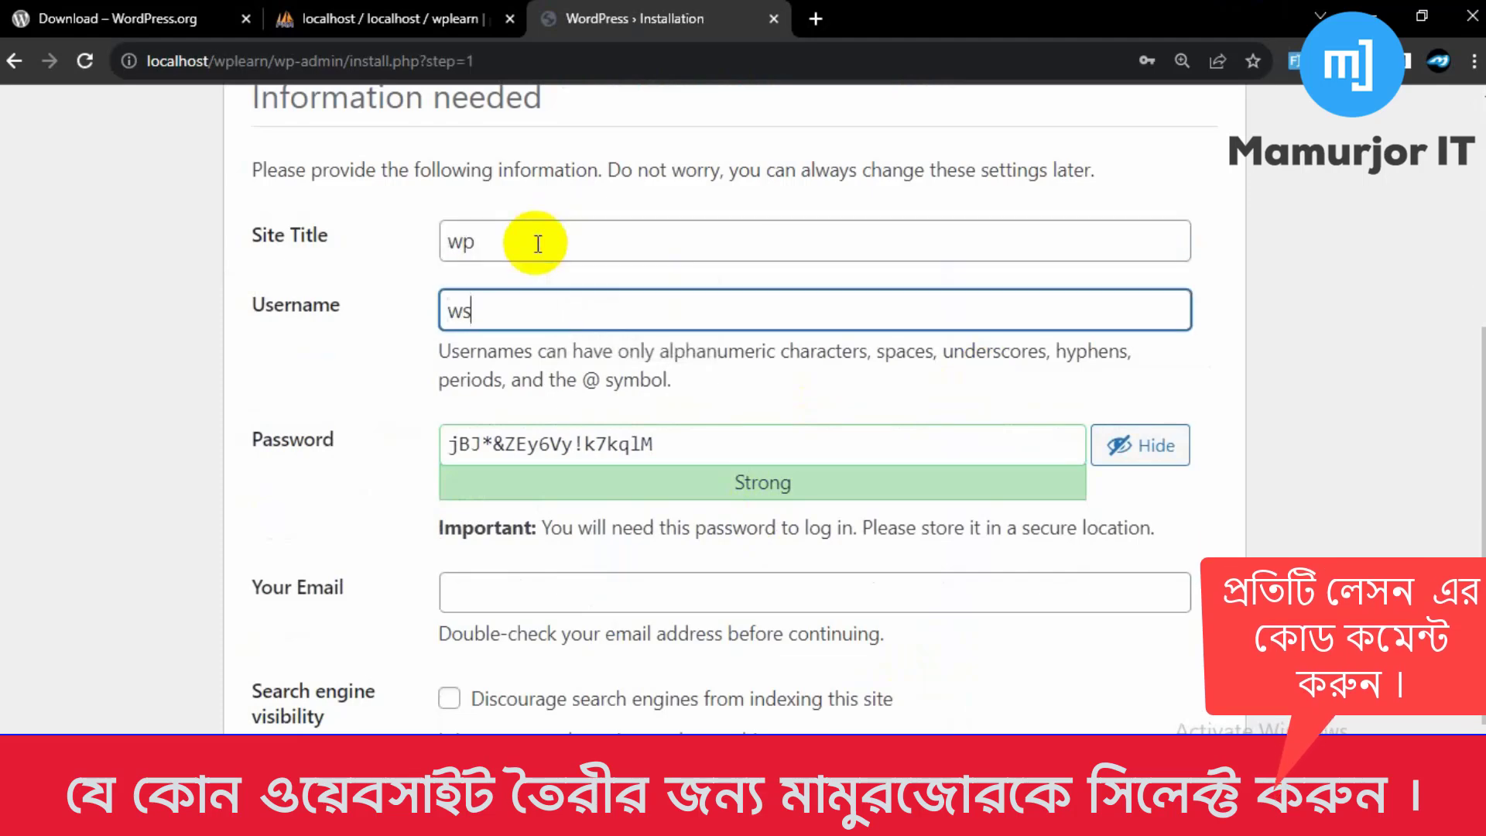
text(learn)
Enter and confirm a weak admin password, add the admin email, and install WordPress
key(Tab)
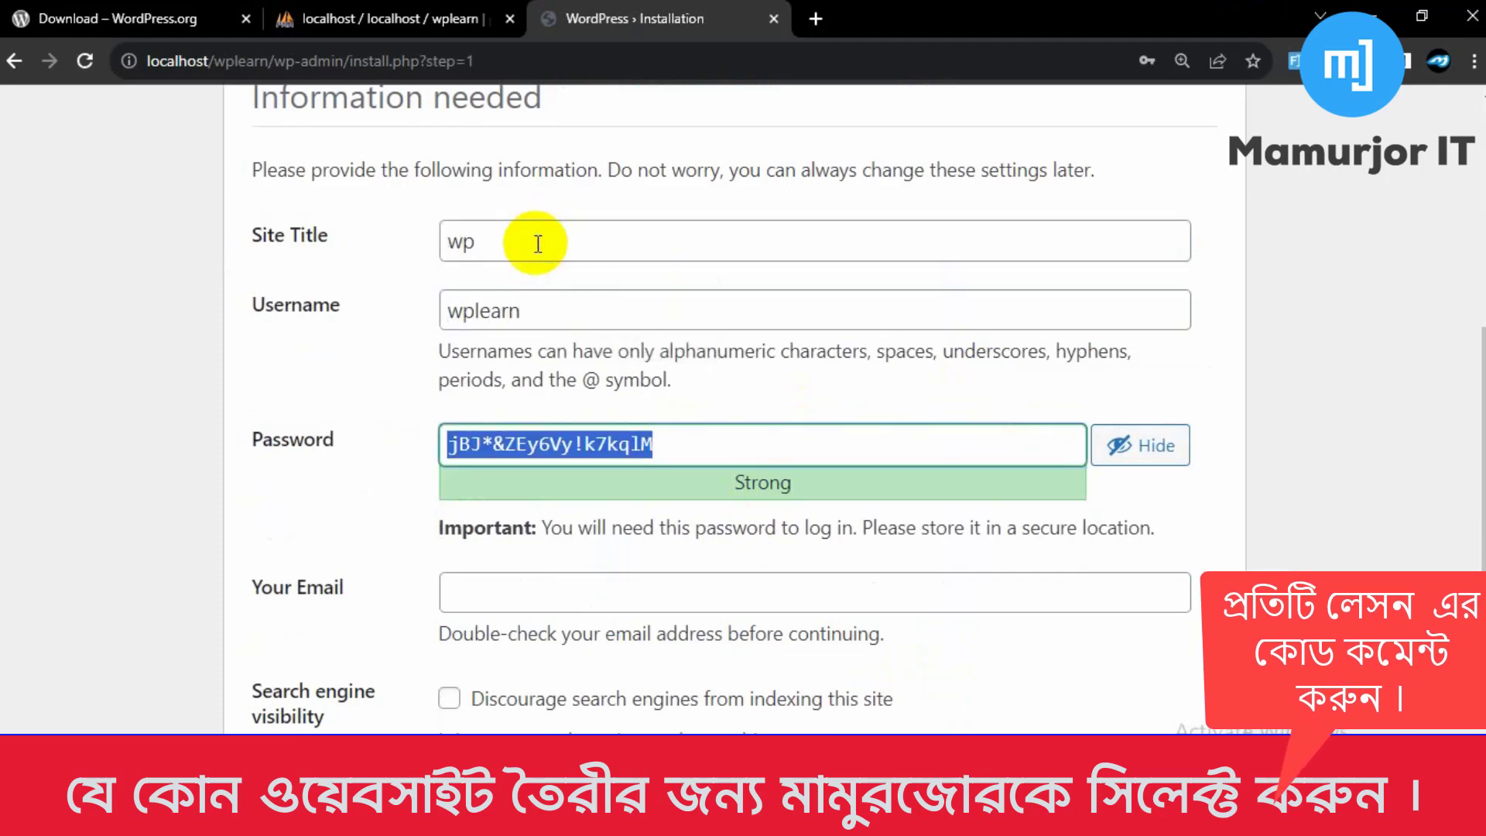
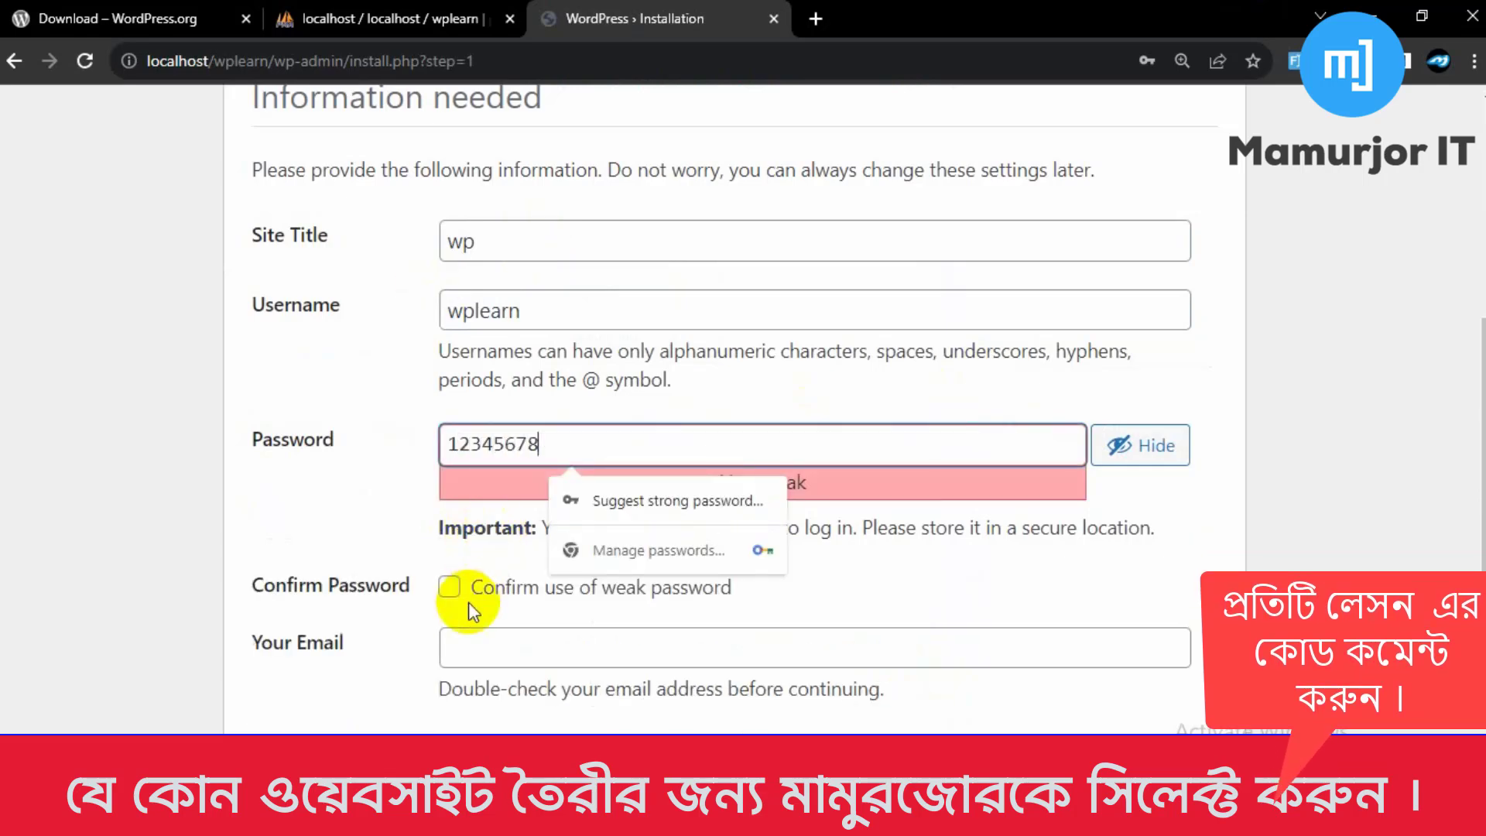
click(459, 590)
click(465, 644)
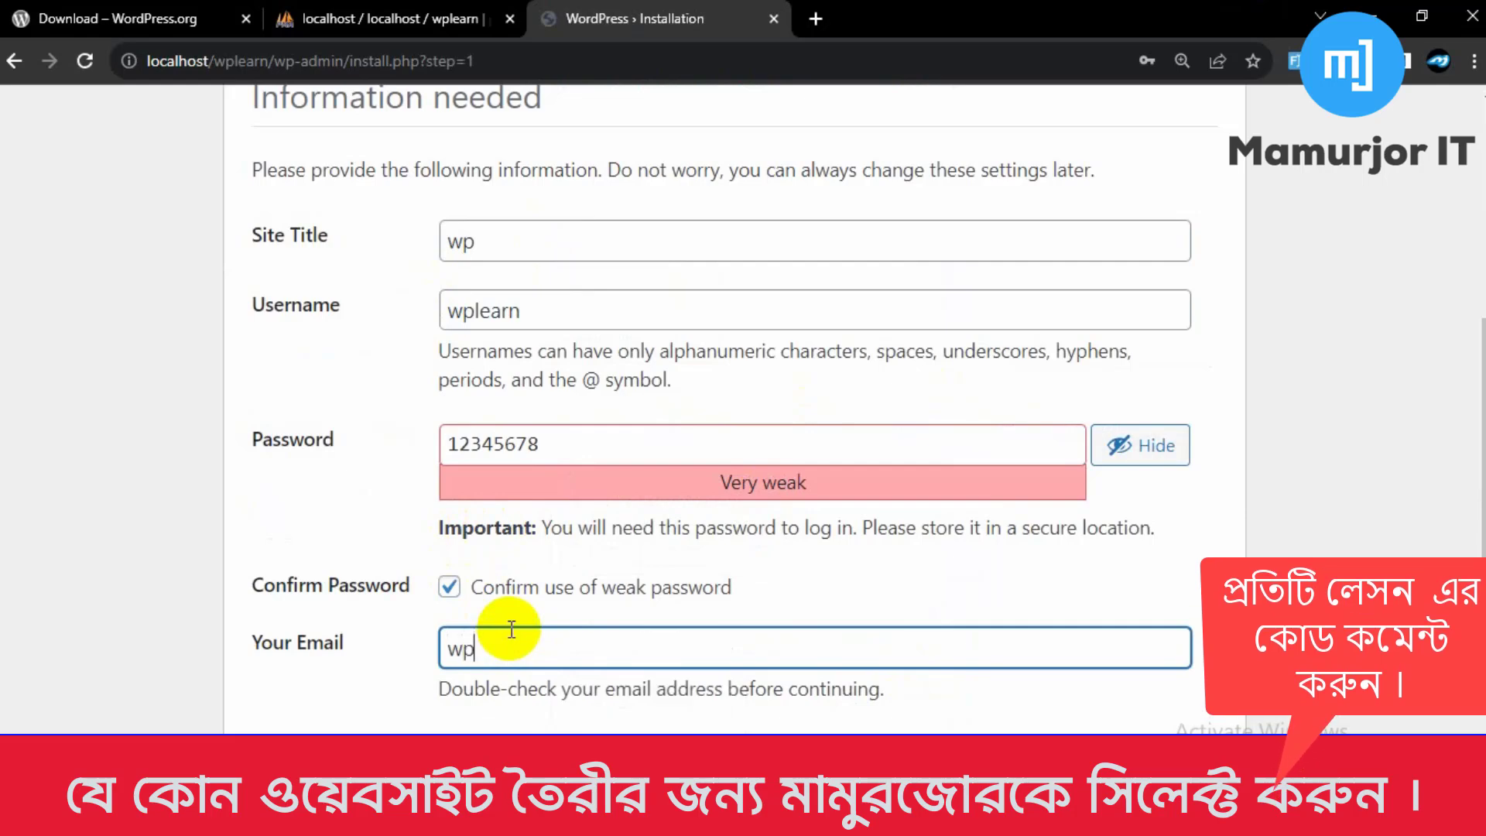
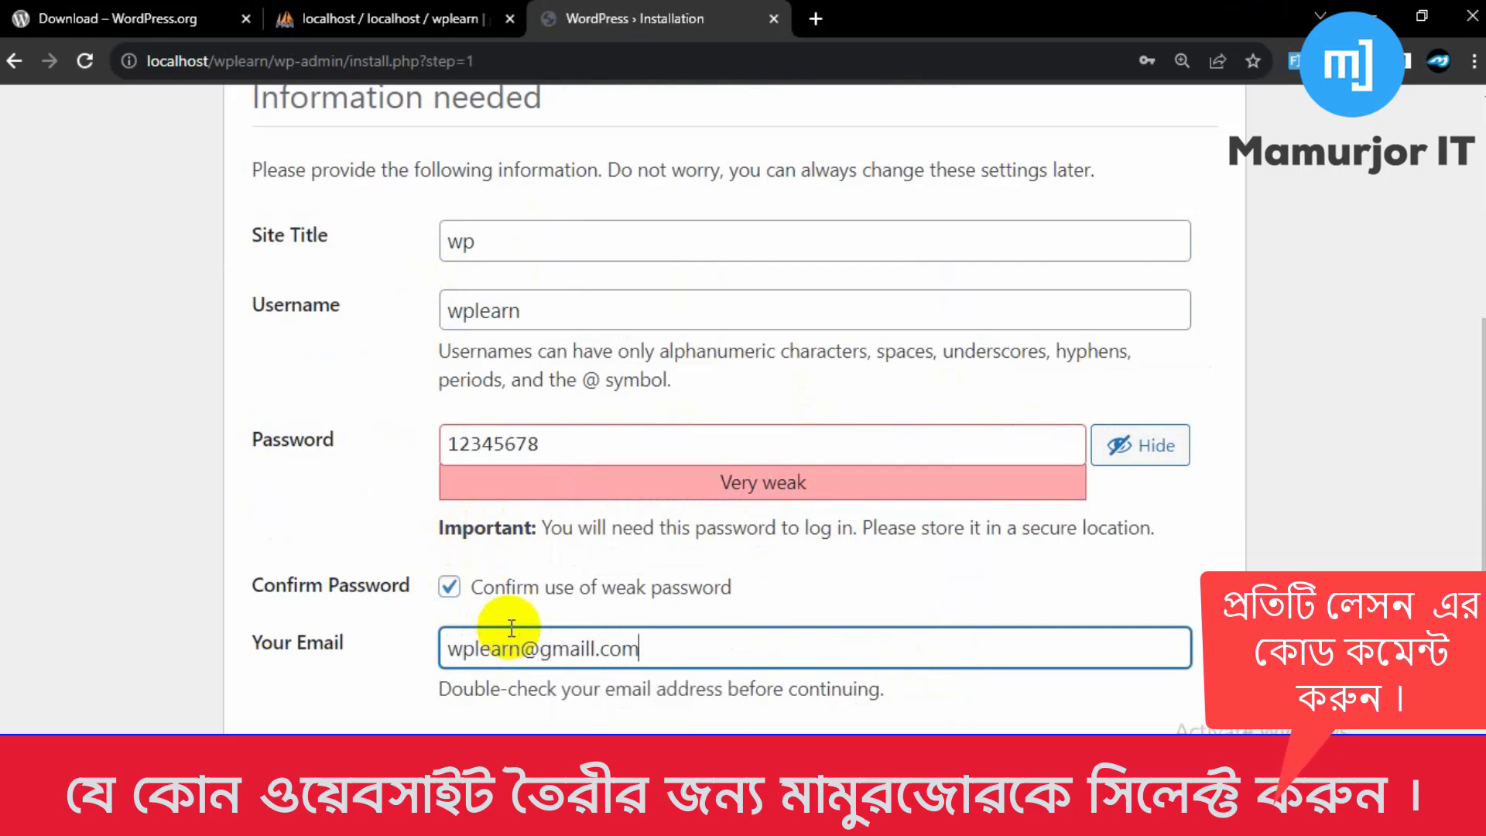
scroll(1091, 362, down, 2)
click(590, 487)
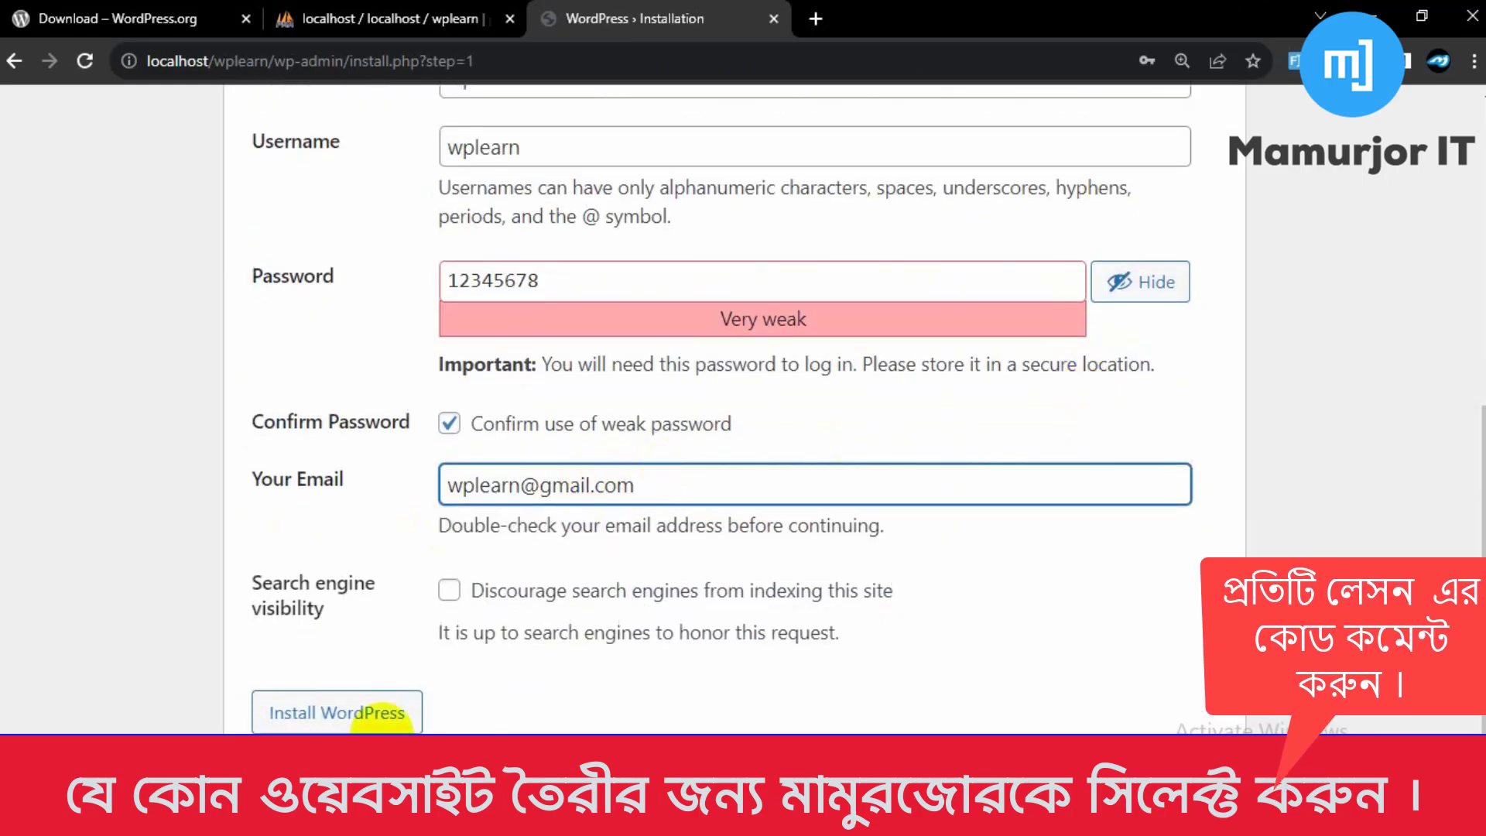
click(385, 714)
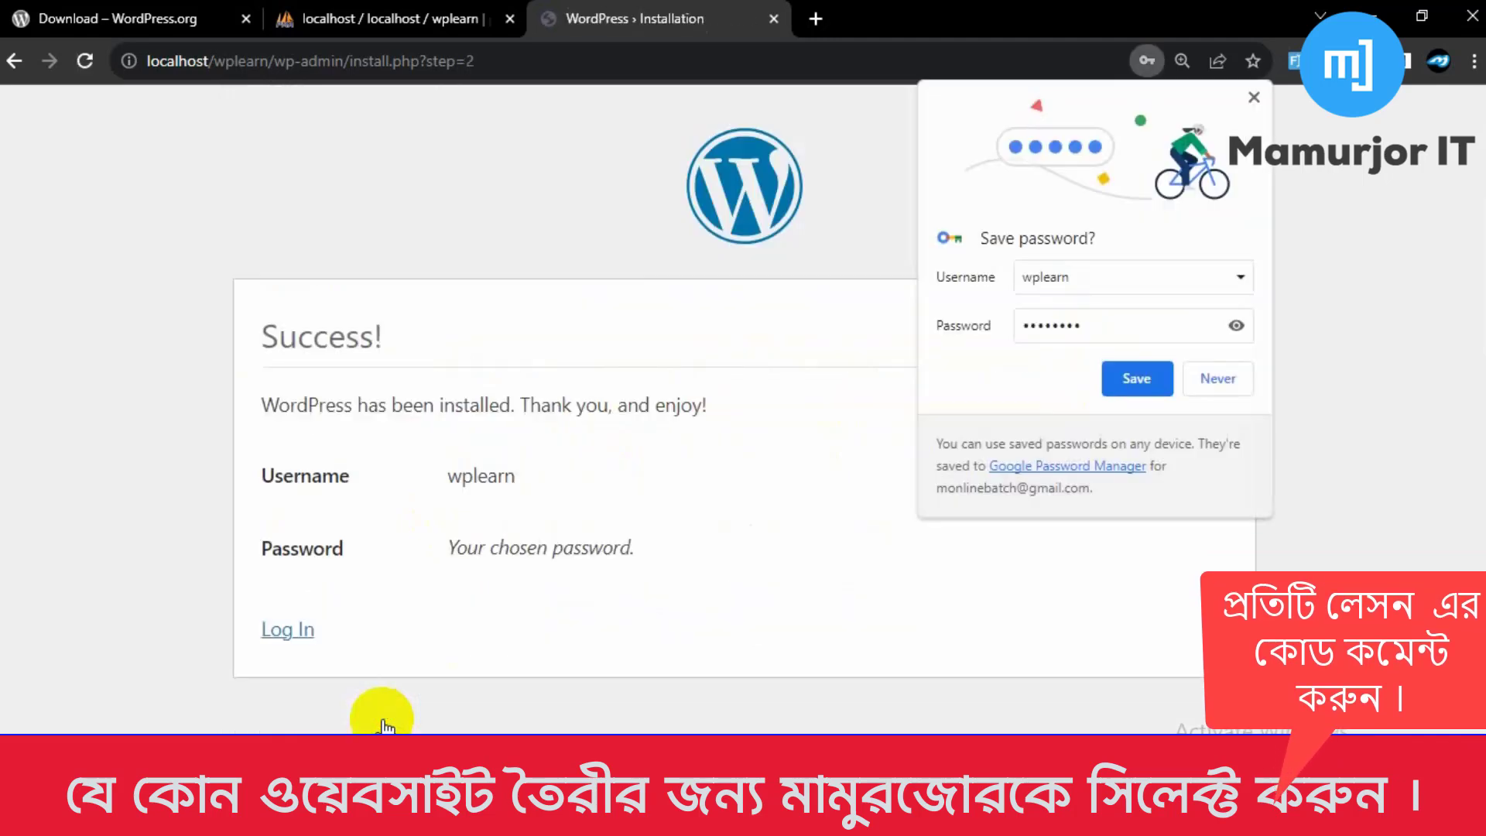
Log in to the wp admin with the new admin username and password
click(295, 631)
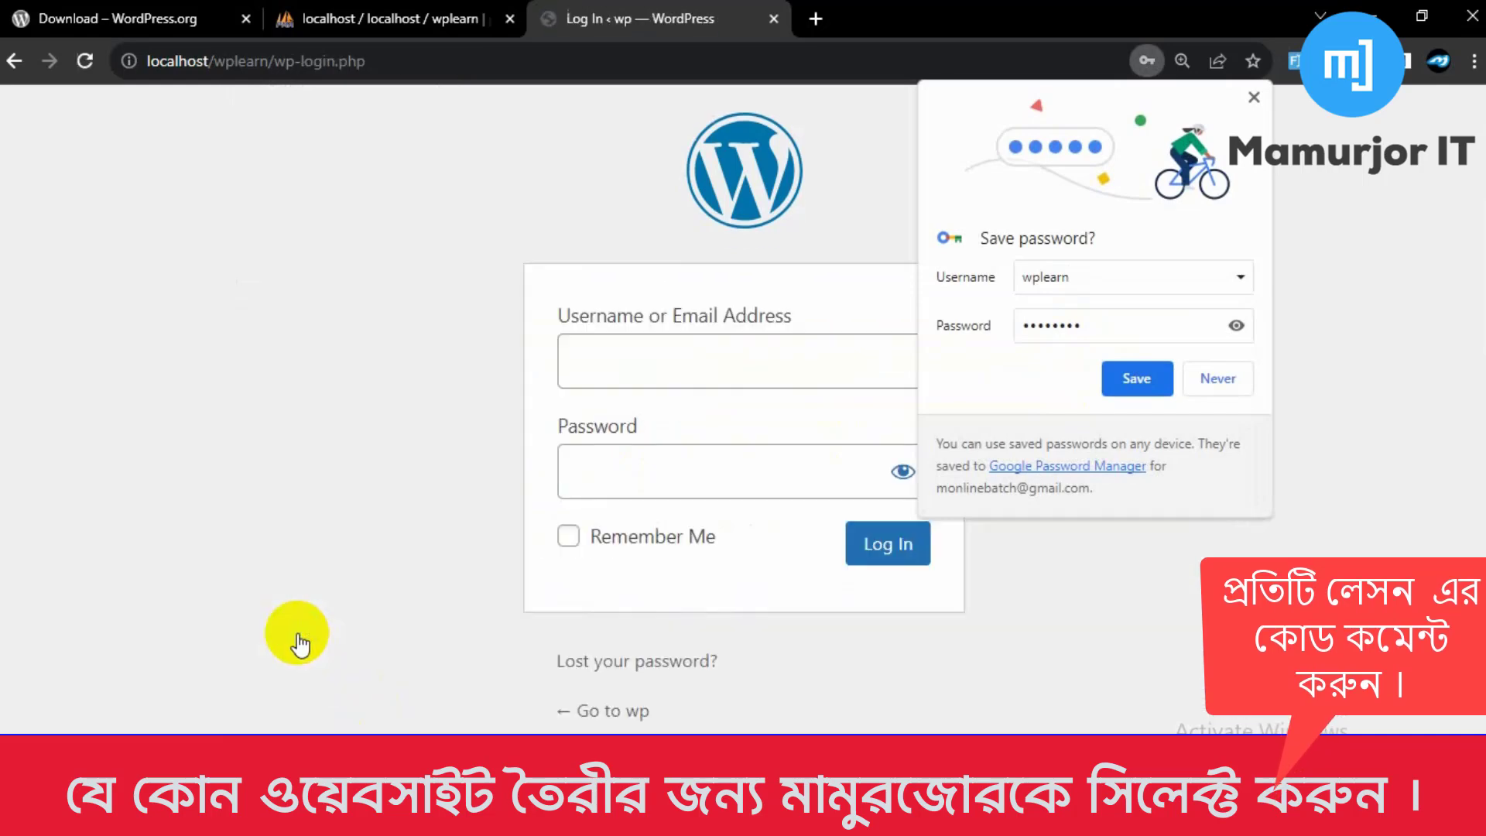
drag(696, 385, 537, 371)
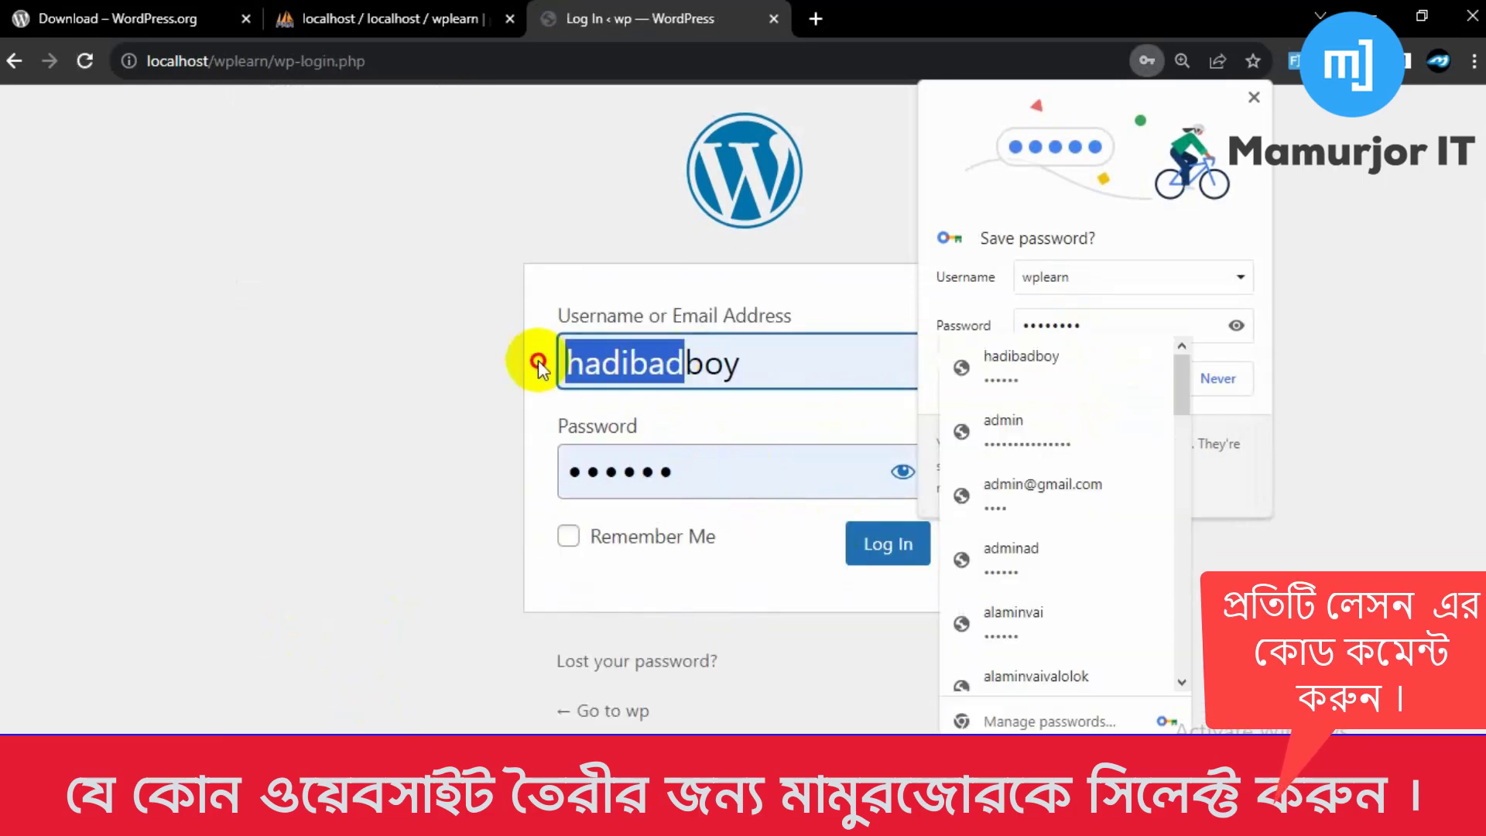
drag(823, 385, 508, 369)
text(W)
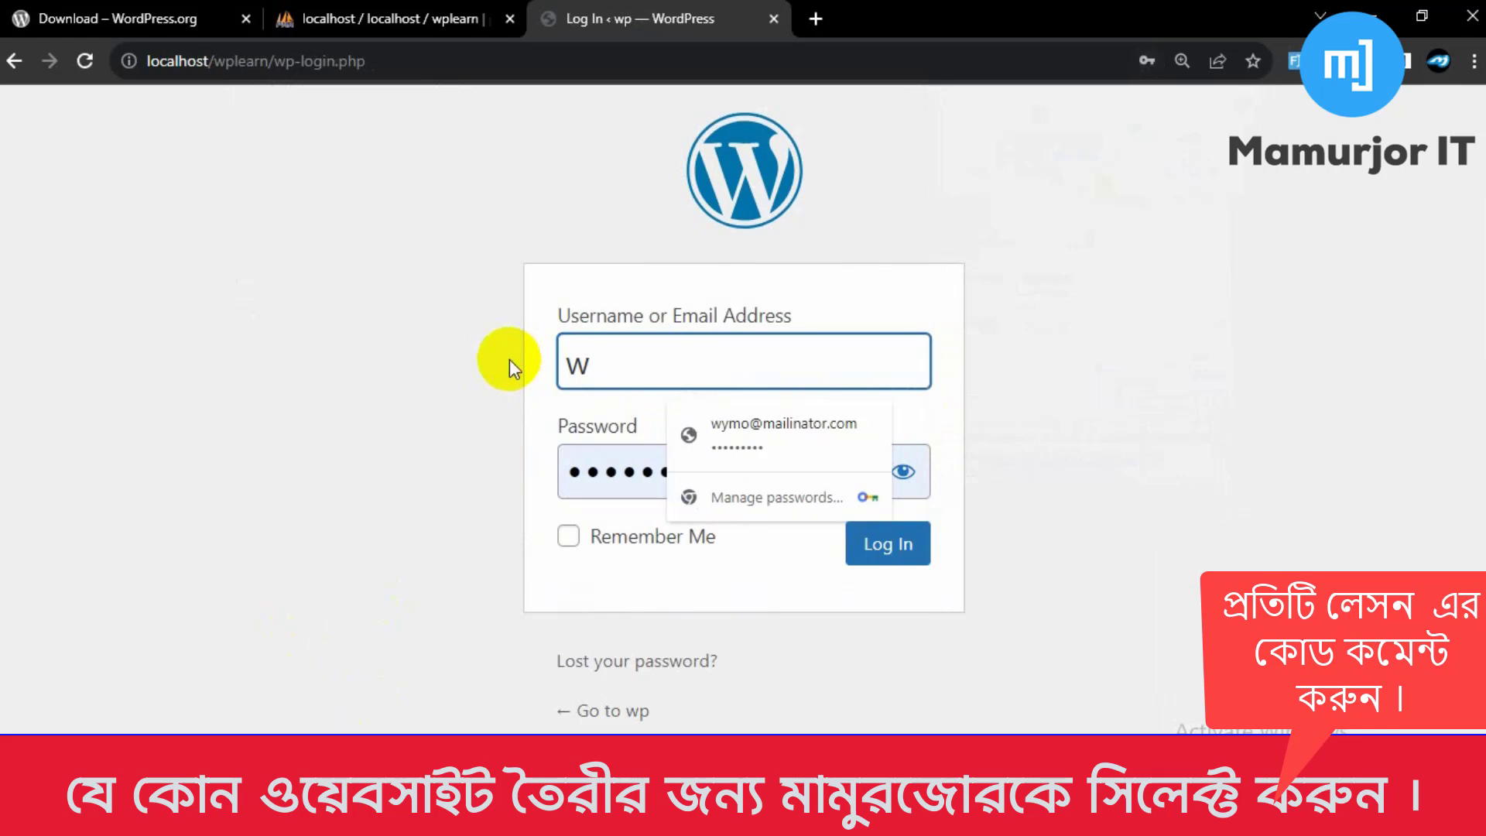
text(plearn)
key(Tab)
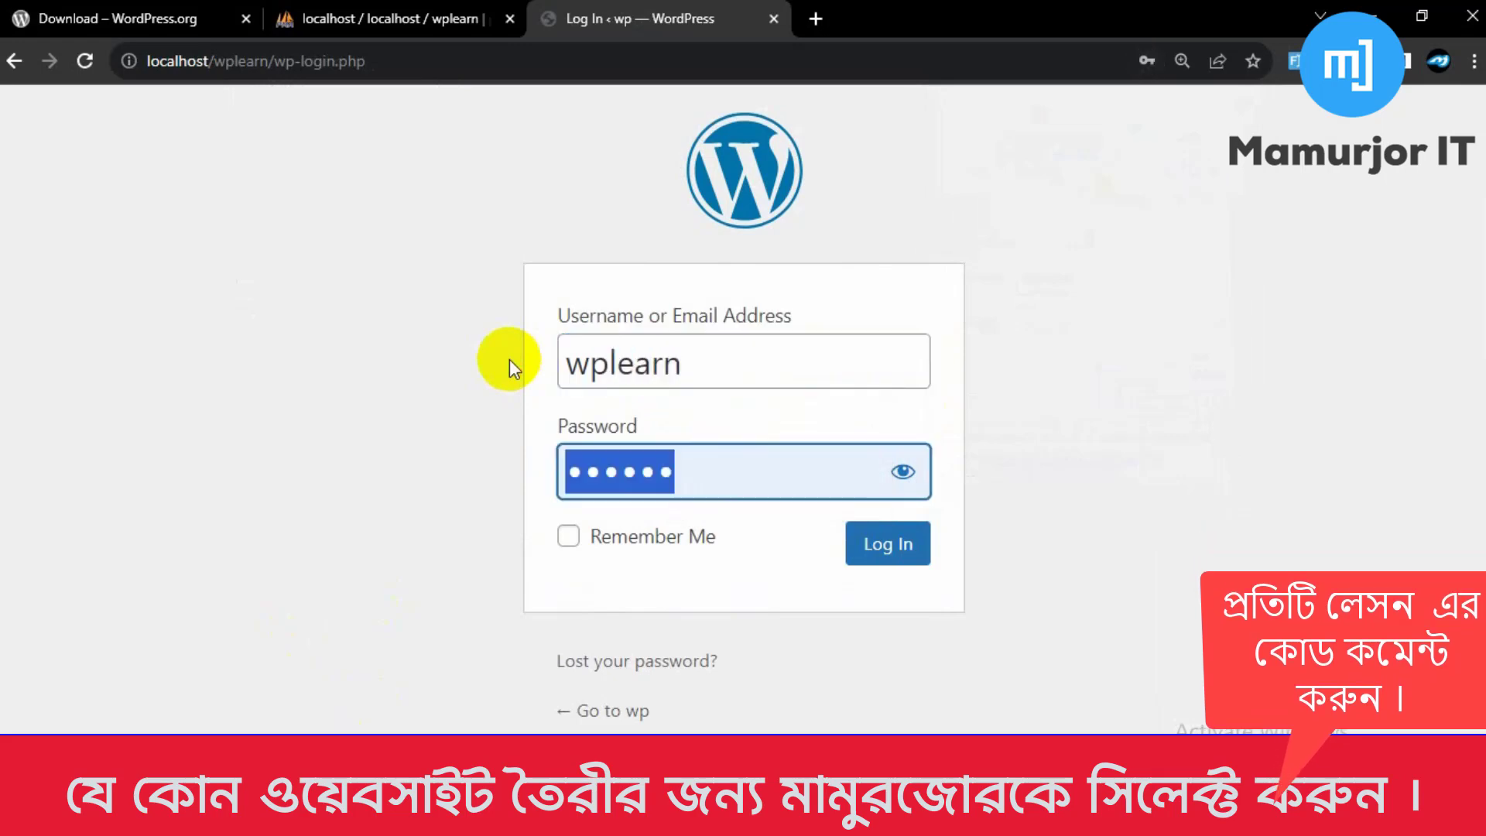
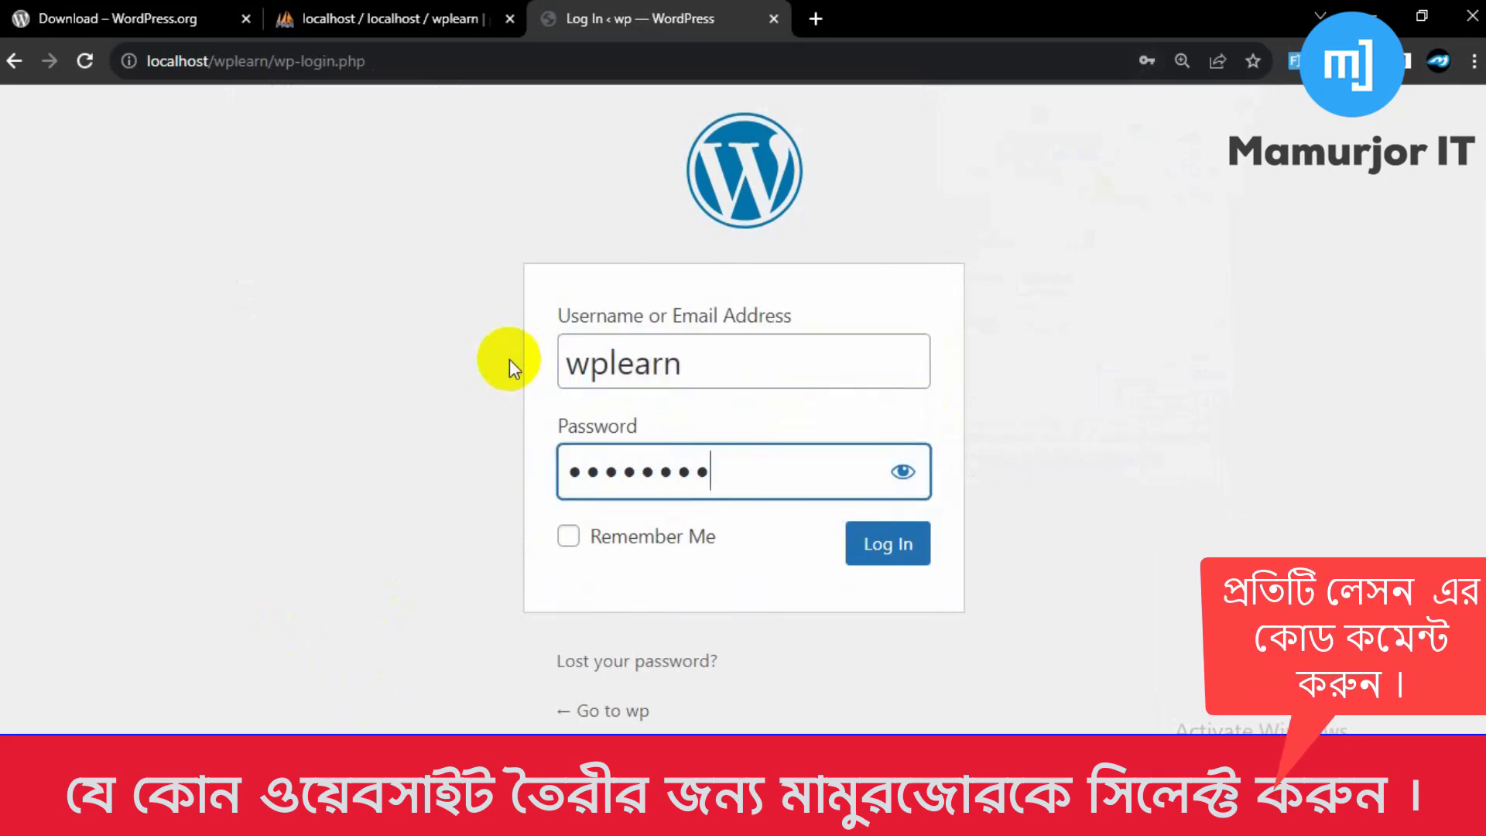
key(Return)
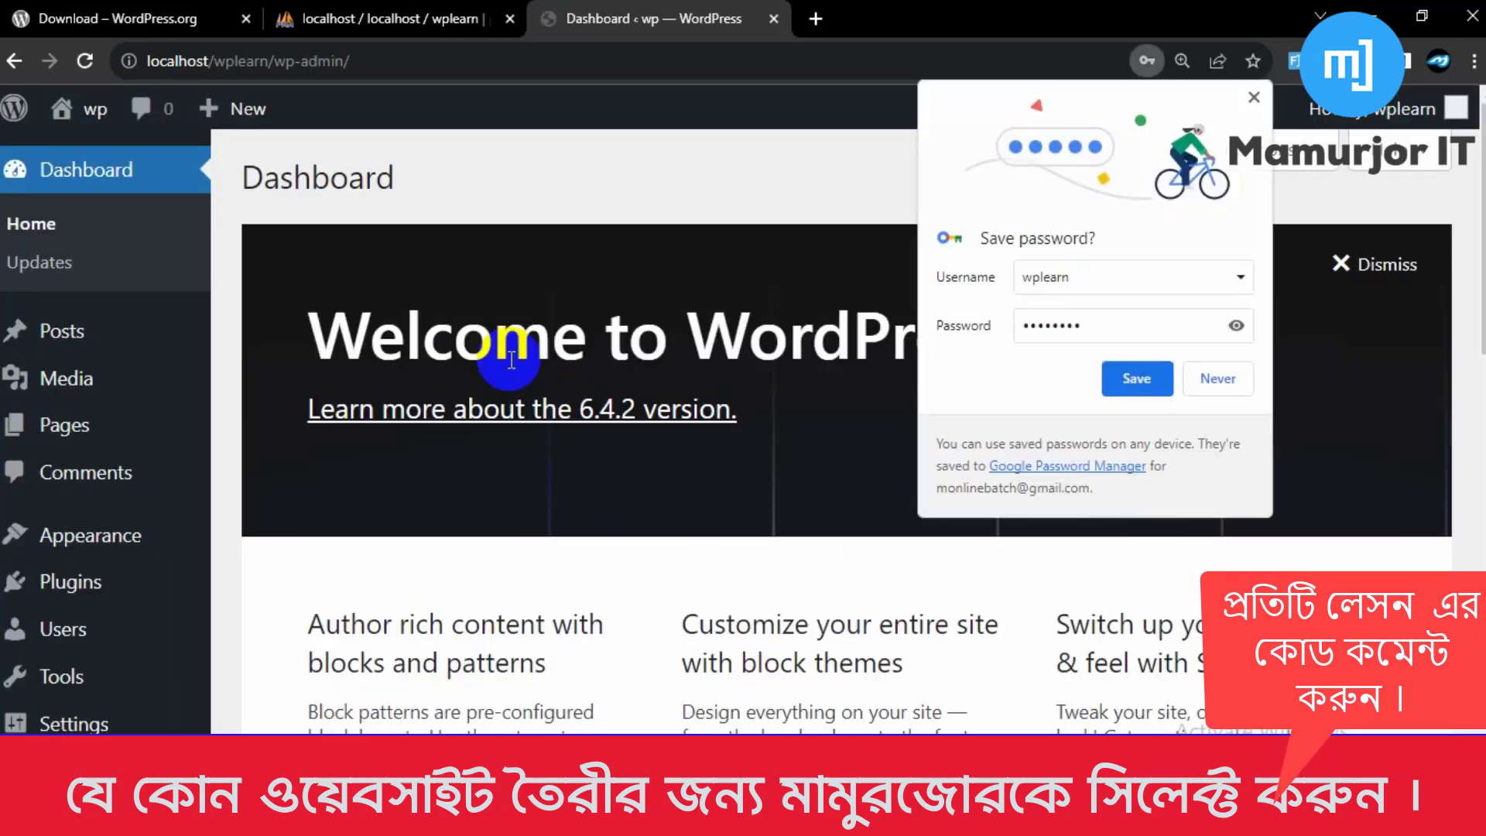
Dismiss the save-password prompt and browse the installed themes under Appearance > Themes
click(1144, 380)
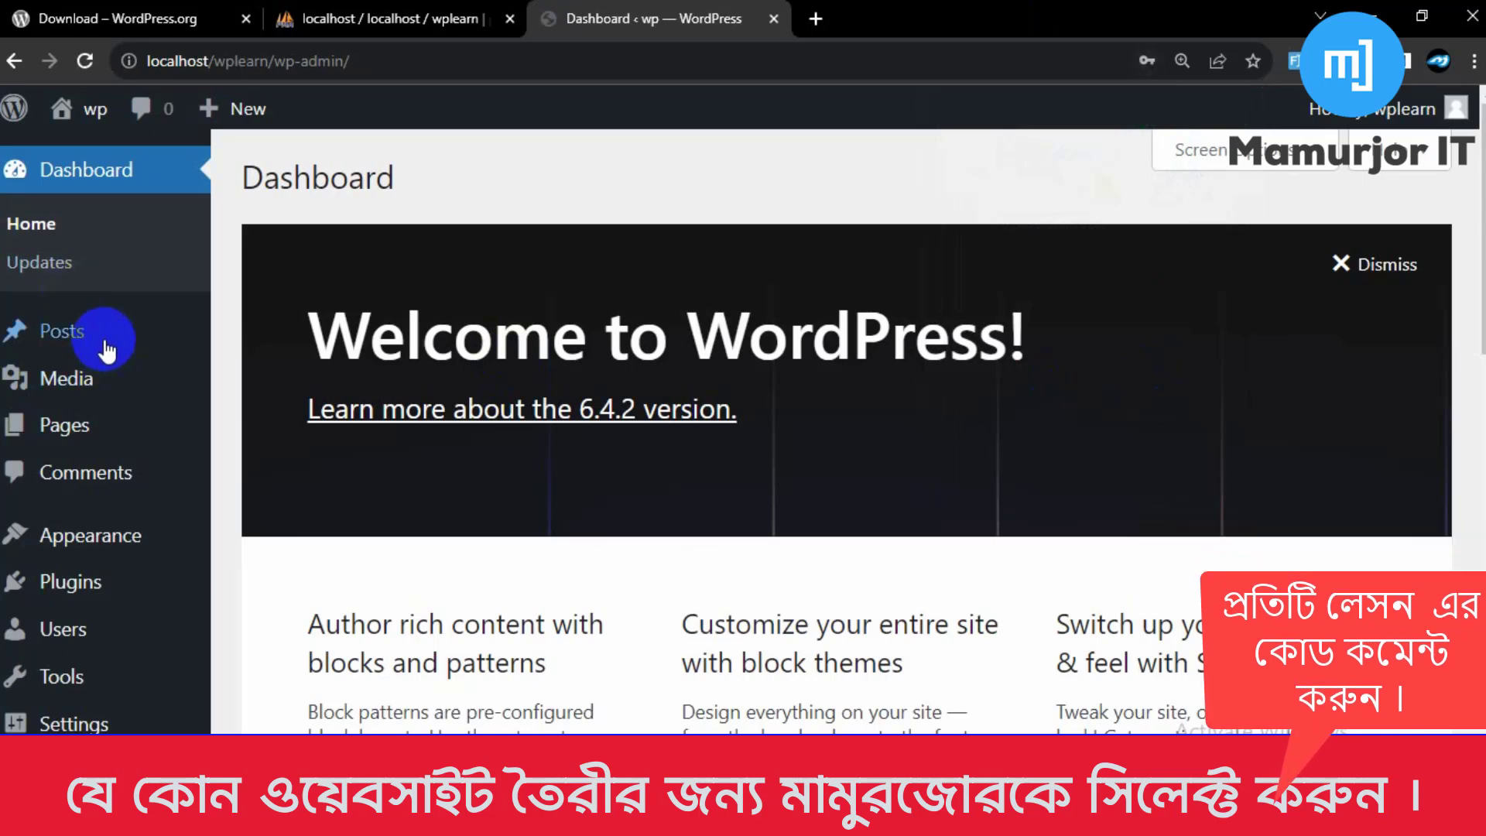
scroll(107, 350, down, 4)
mouse_move(131, 552)
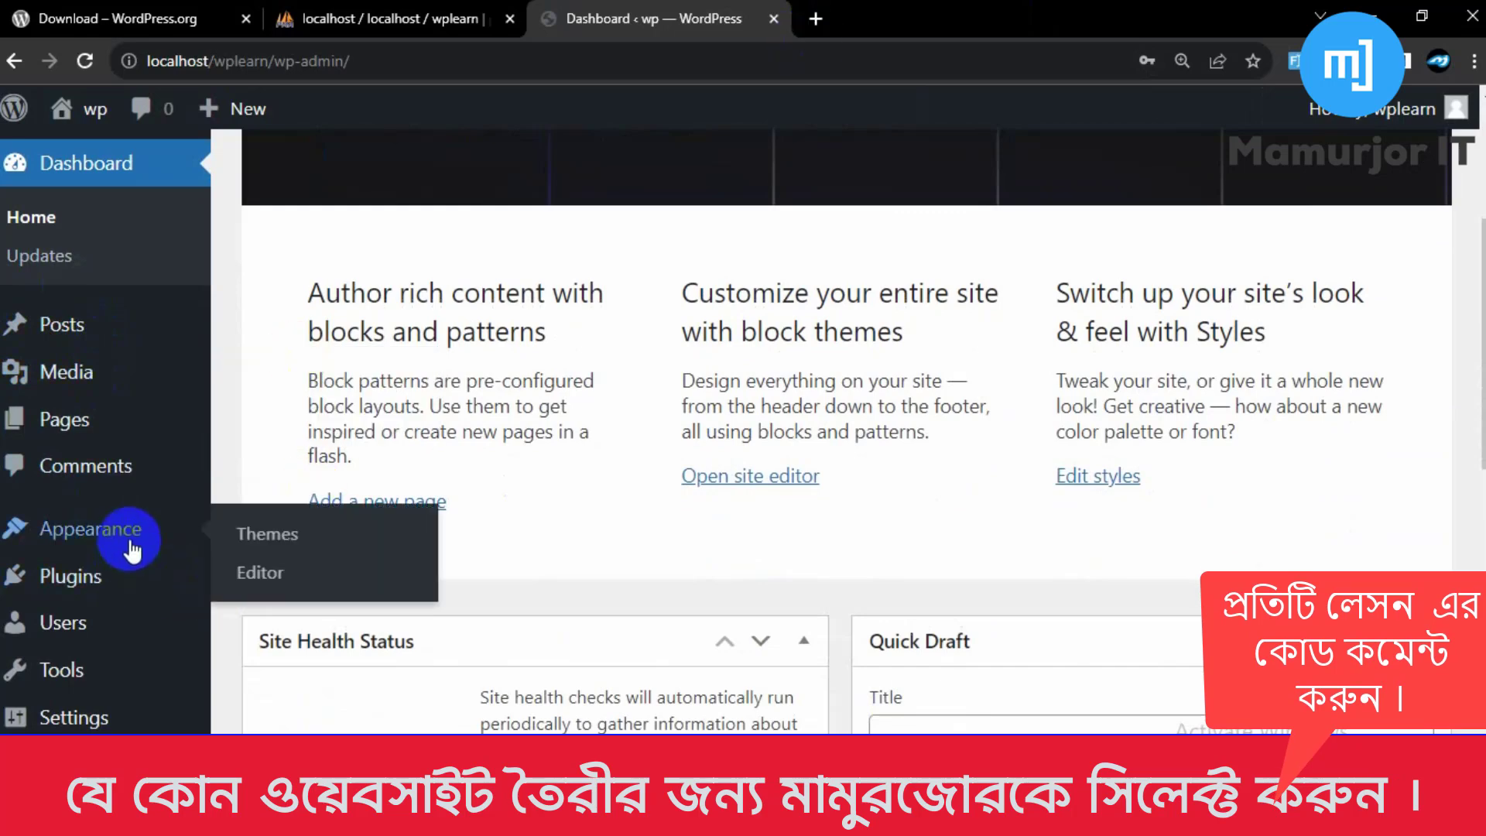
click(362, 542)
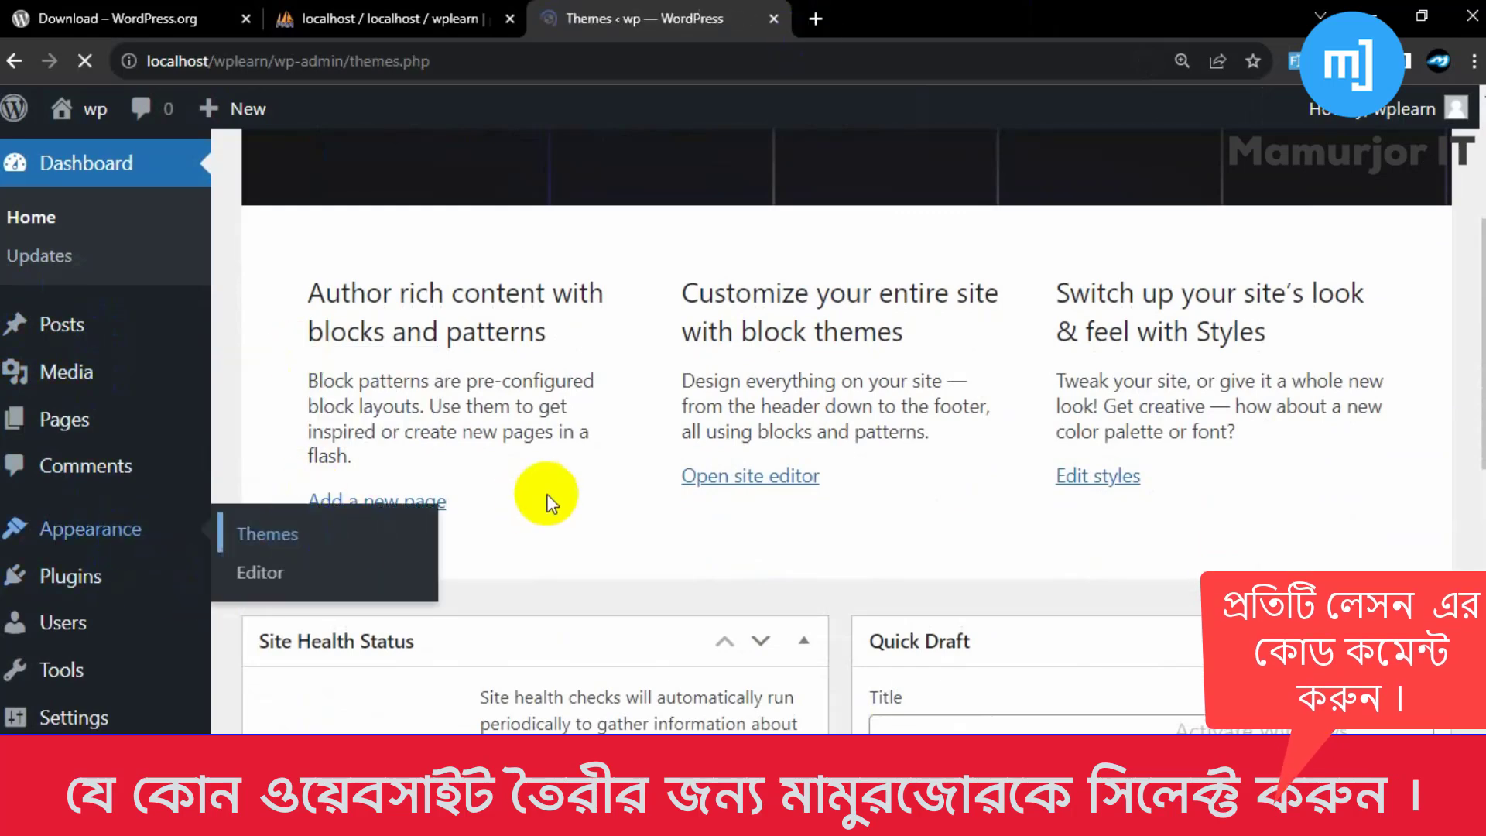
scroll(514, 597, down, 5)
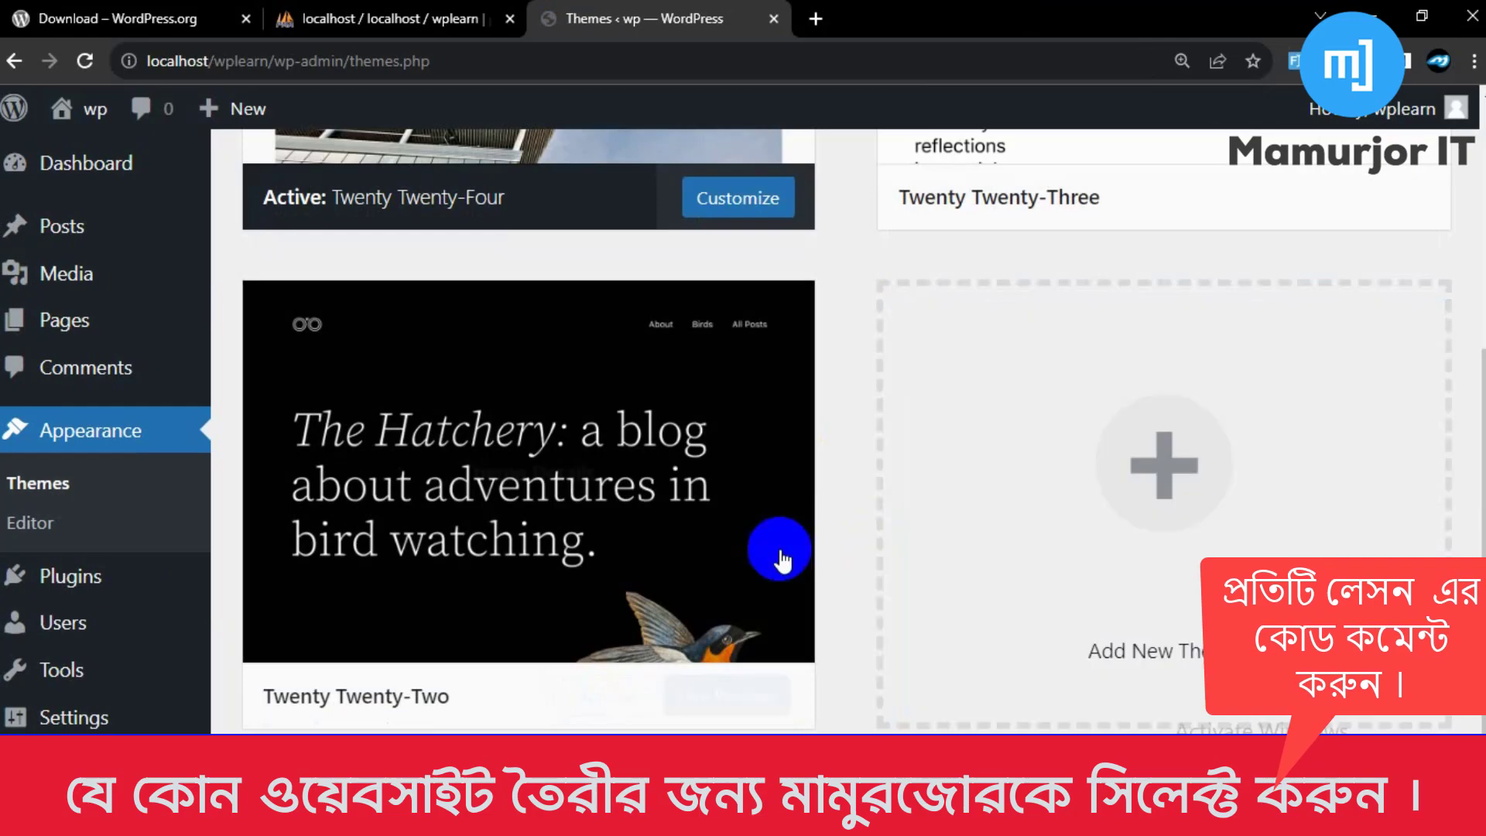
Minimize Chrome and open the site's wp-content folder in File Explorer
scroll(594, 441, up, 4)
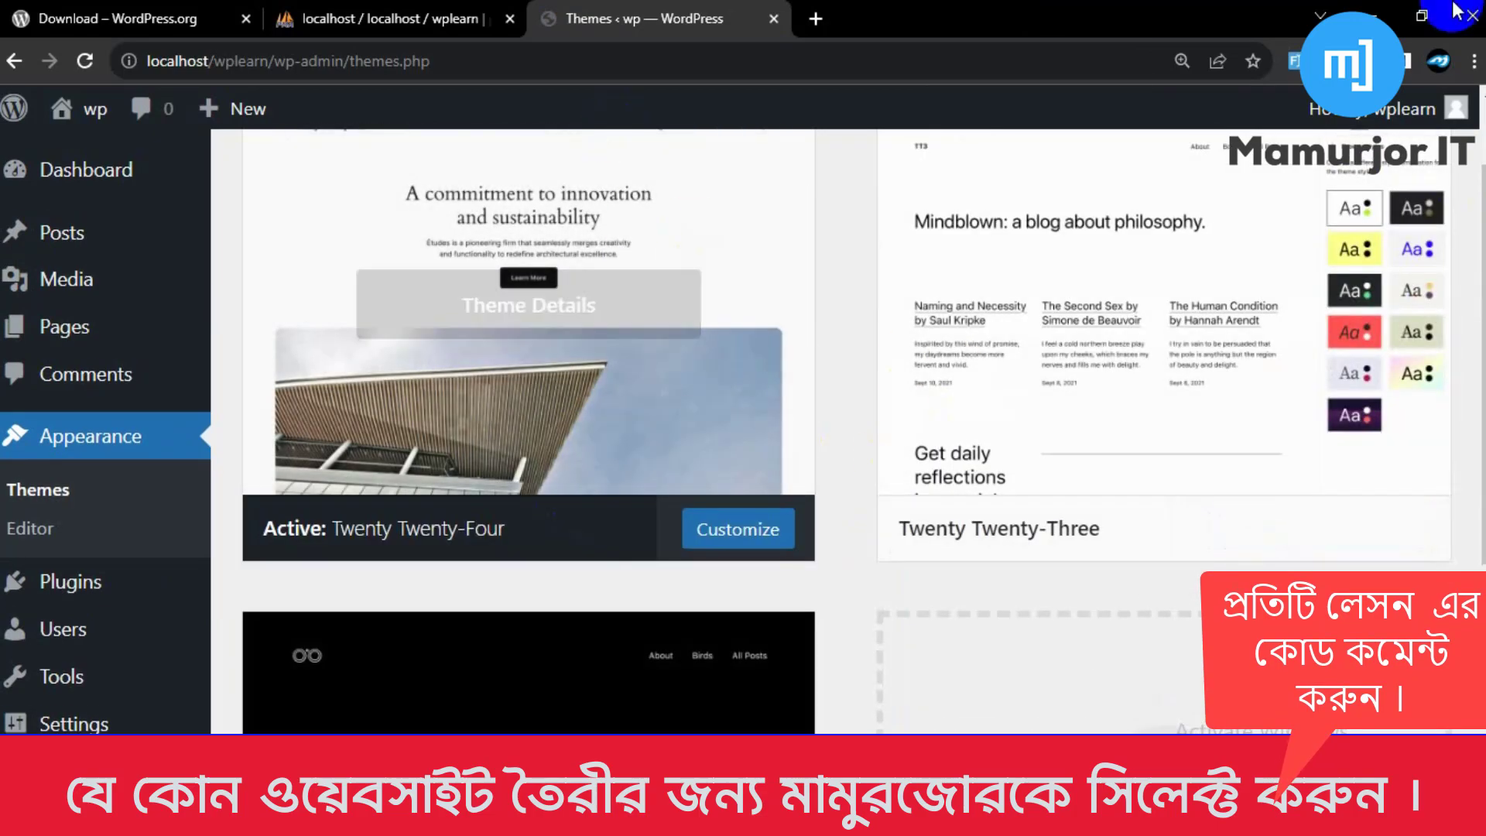
click(1375, 15)
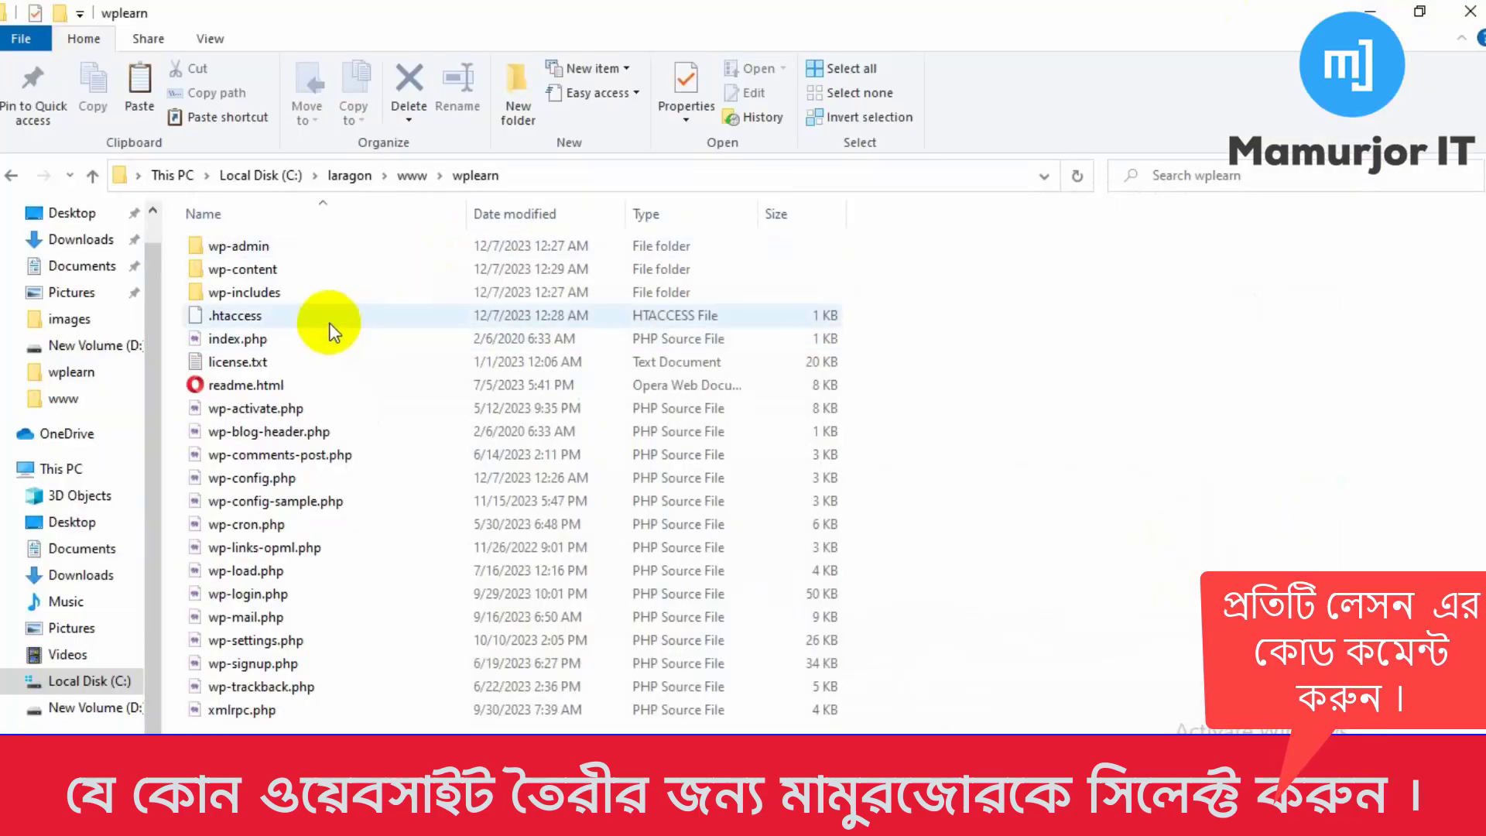
double_click(257, 269)
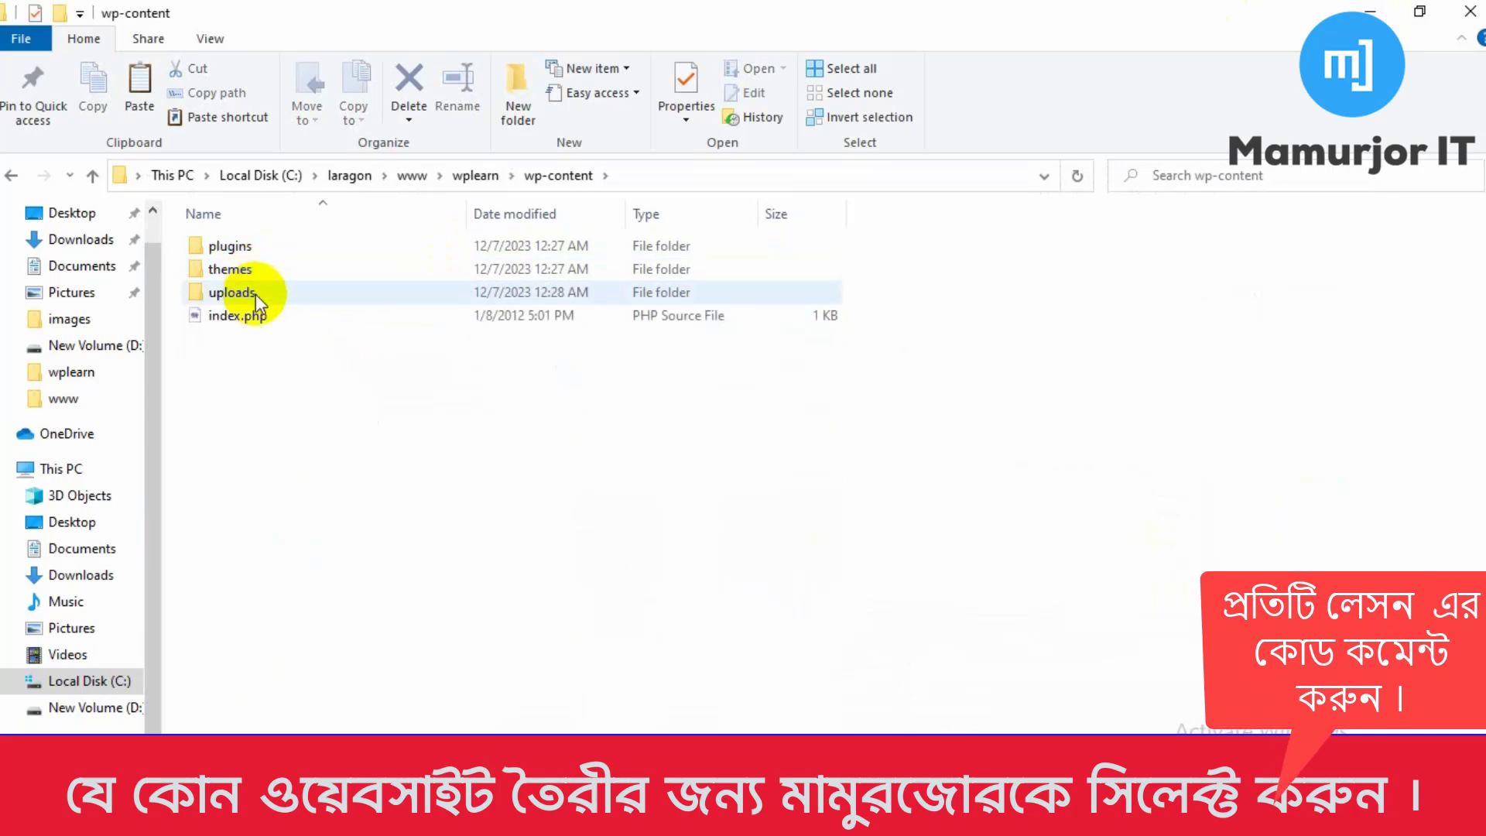
Create a new folder named learnwp inside wp-content\themes
double_click(215, 271)
drag(379, 417, 260, 215)
right_click(495, 468)
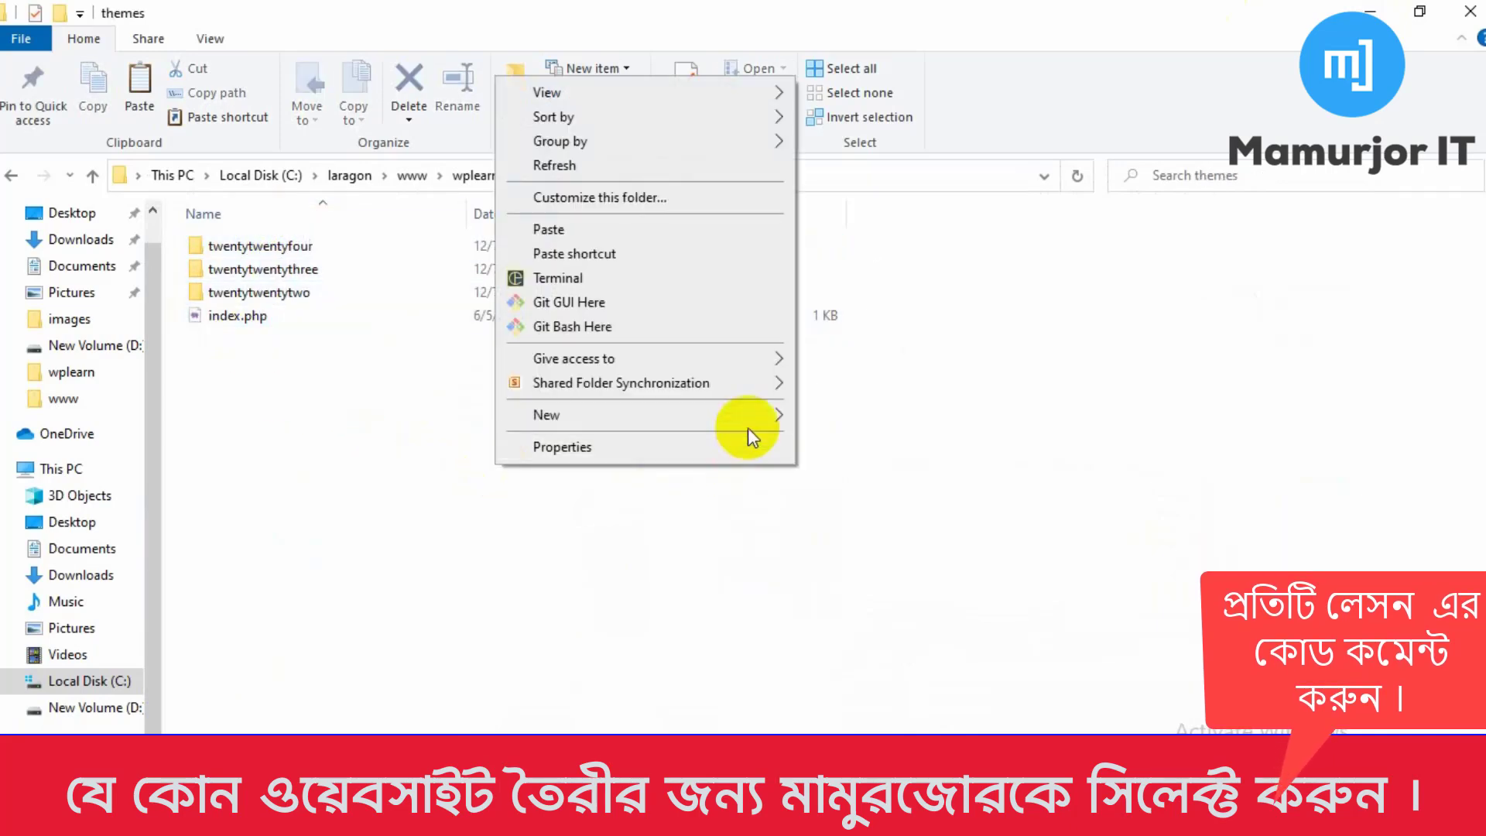
mouse_move(782, 412)
click(871, 417)
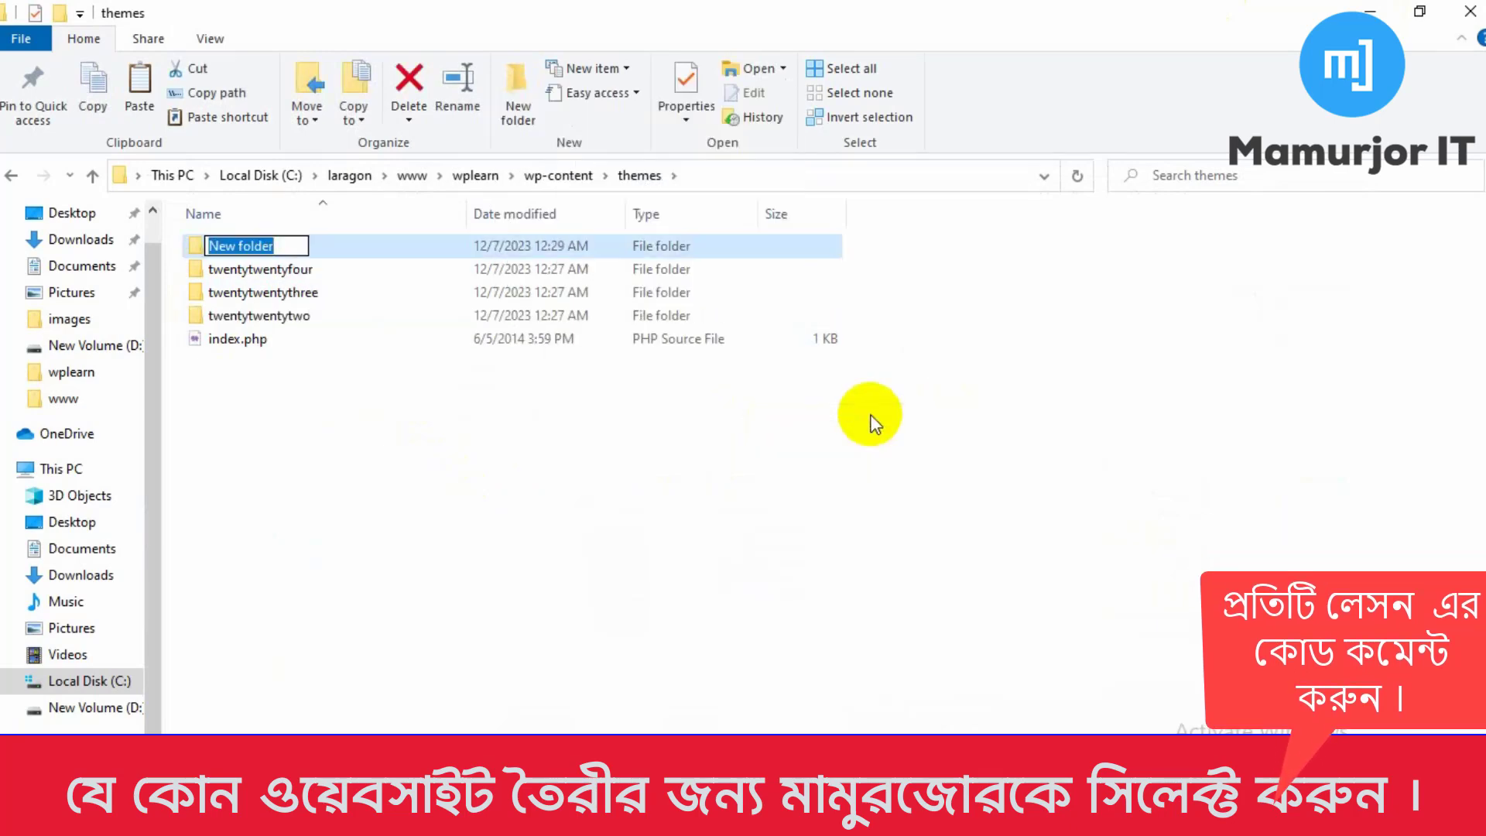
text(learnp)
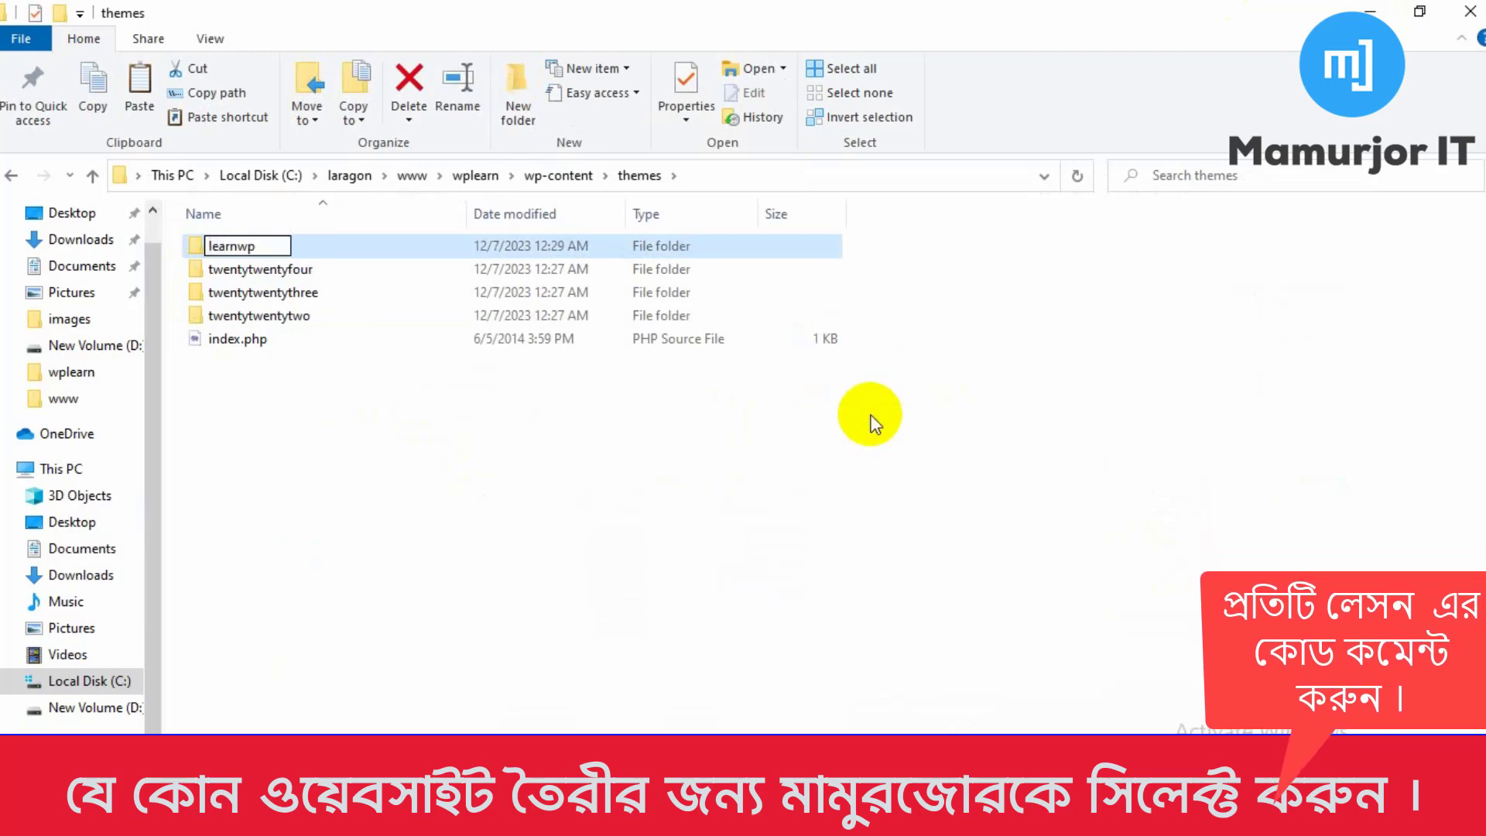
click(440, 467)
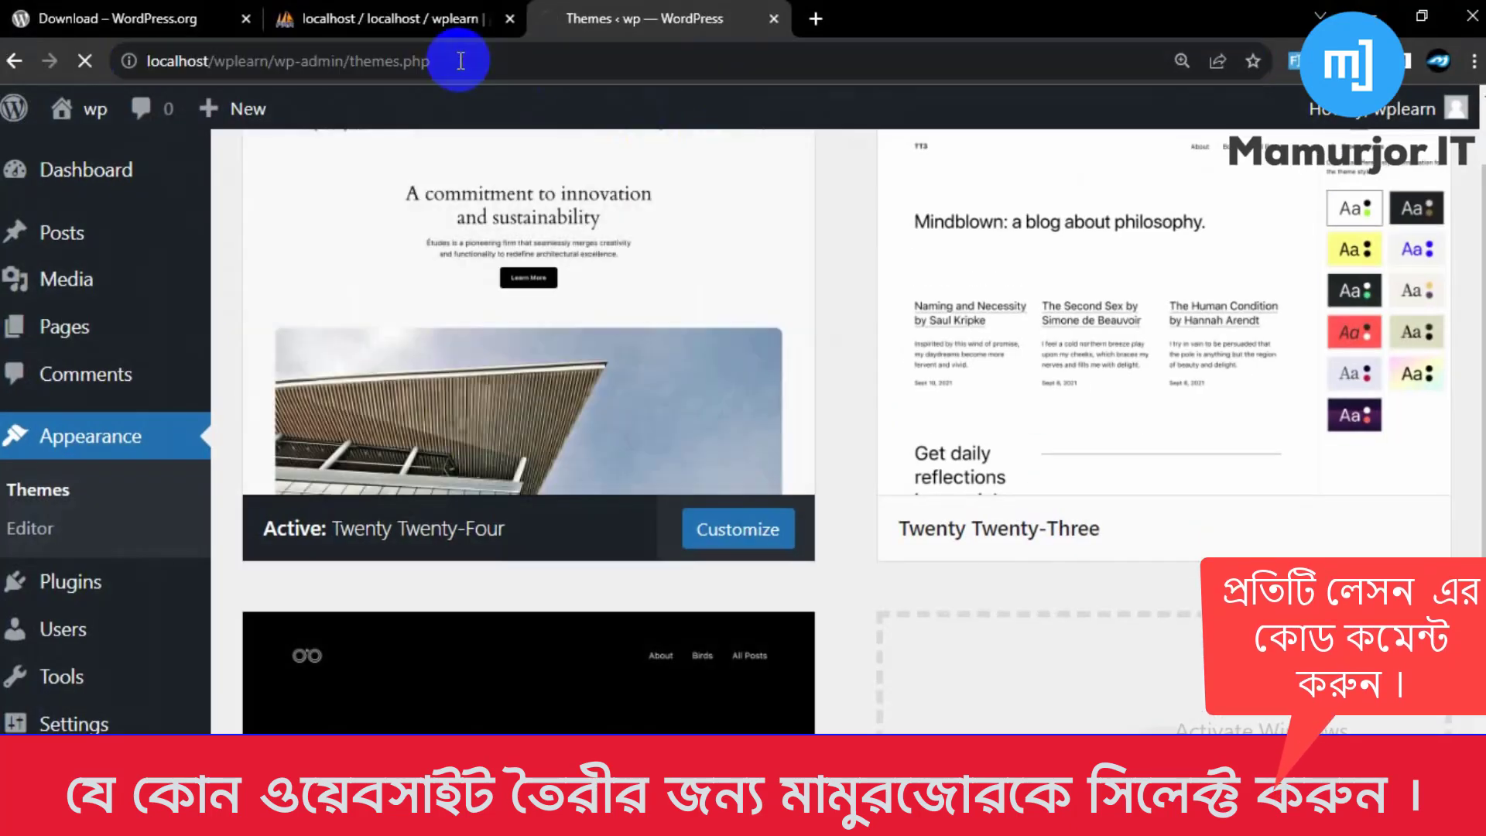
Check that learnwp is listed under Broken Themes as 'Stylesheet is missing'
mouse_move(1107, 453)
scroll(1107, 453, down, 6)
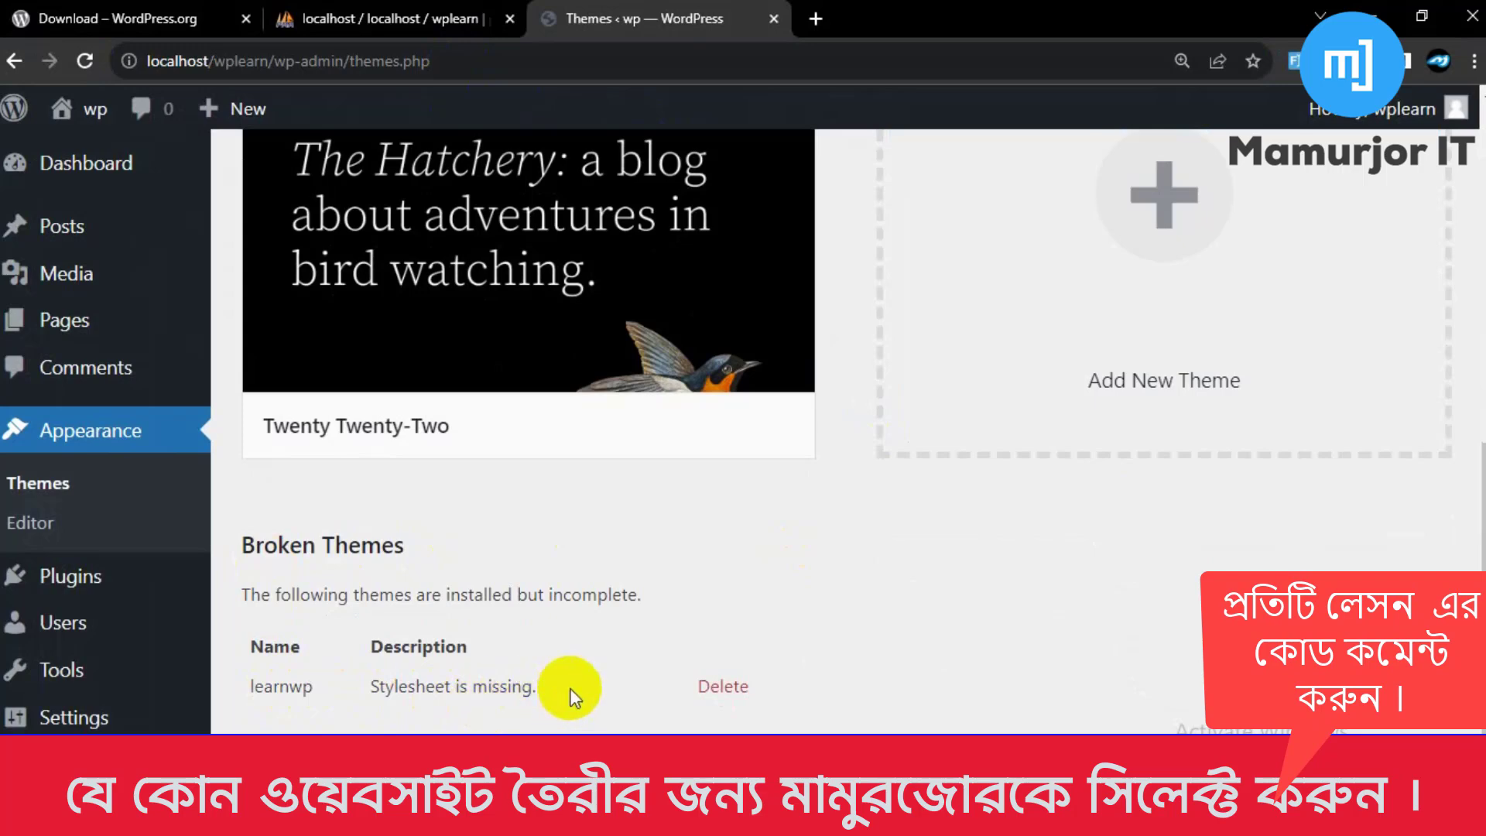
key(alt+Tab)
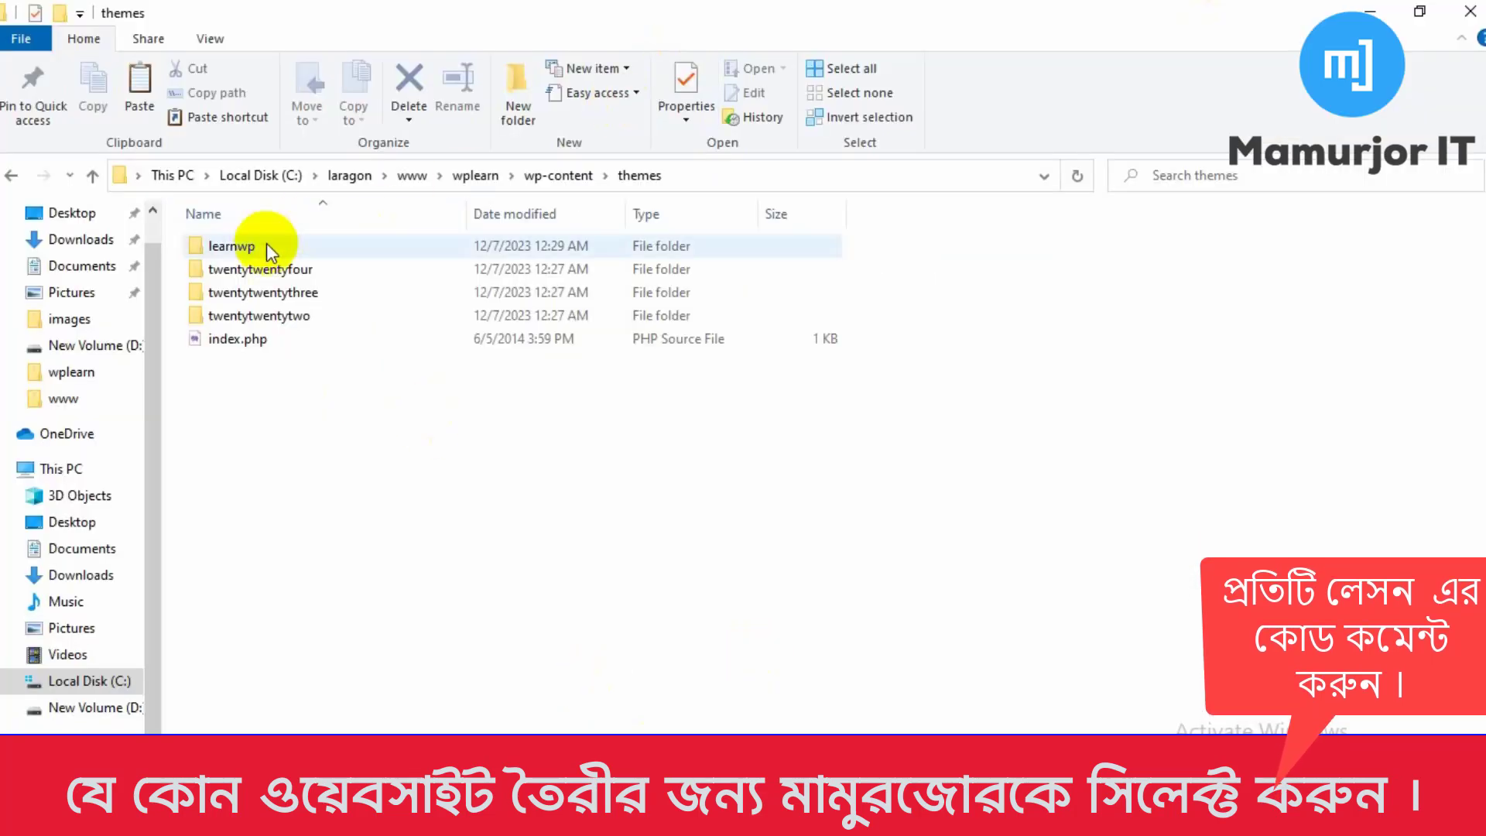
Create an empty style.css file inside the learnwp folder, dropping the .txt extension
double_click(267, 246)
right_click(339, 281)
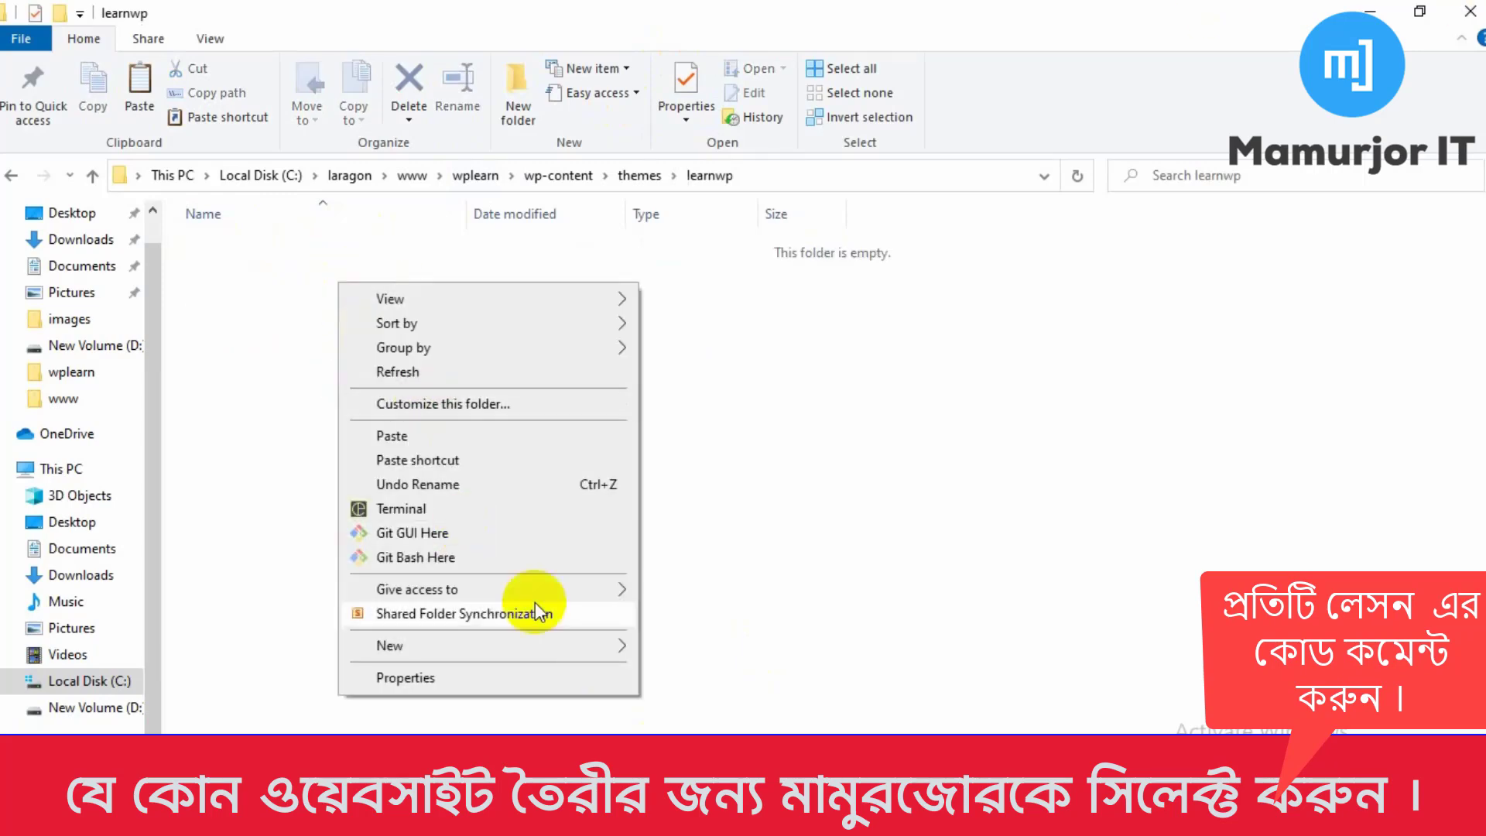
mouse_move(611, 647)
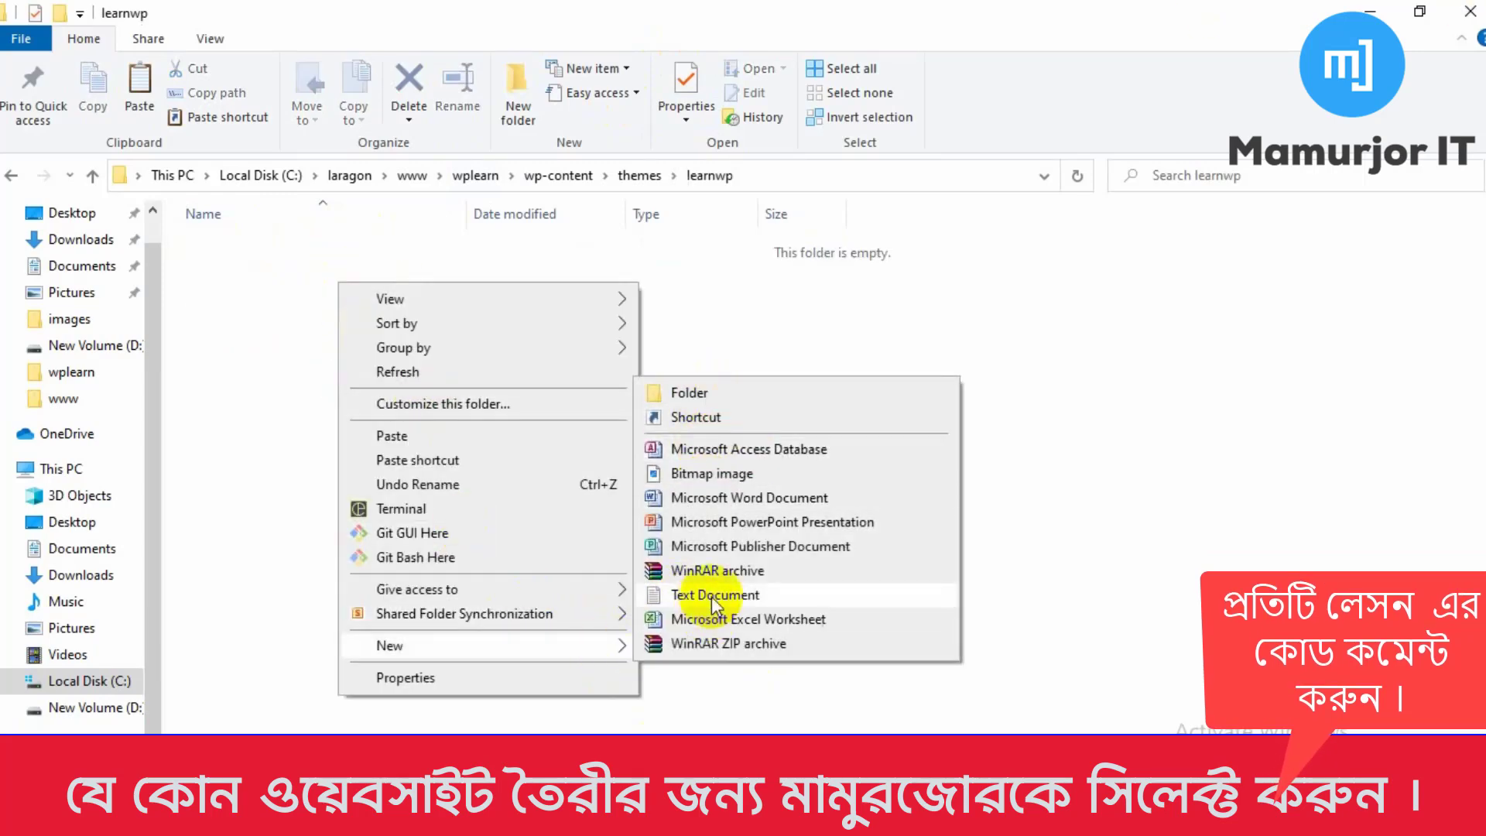
click(714, 594)
text(styl)
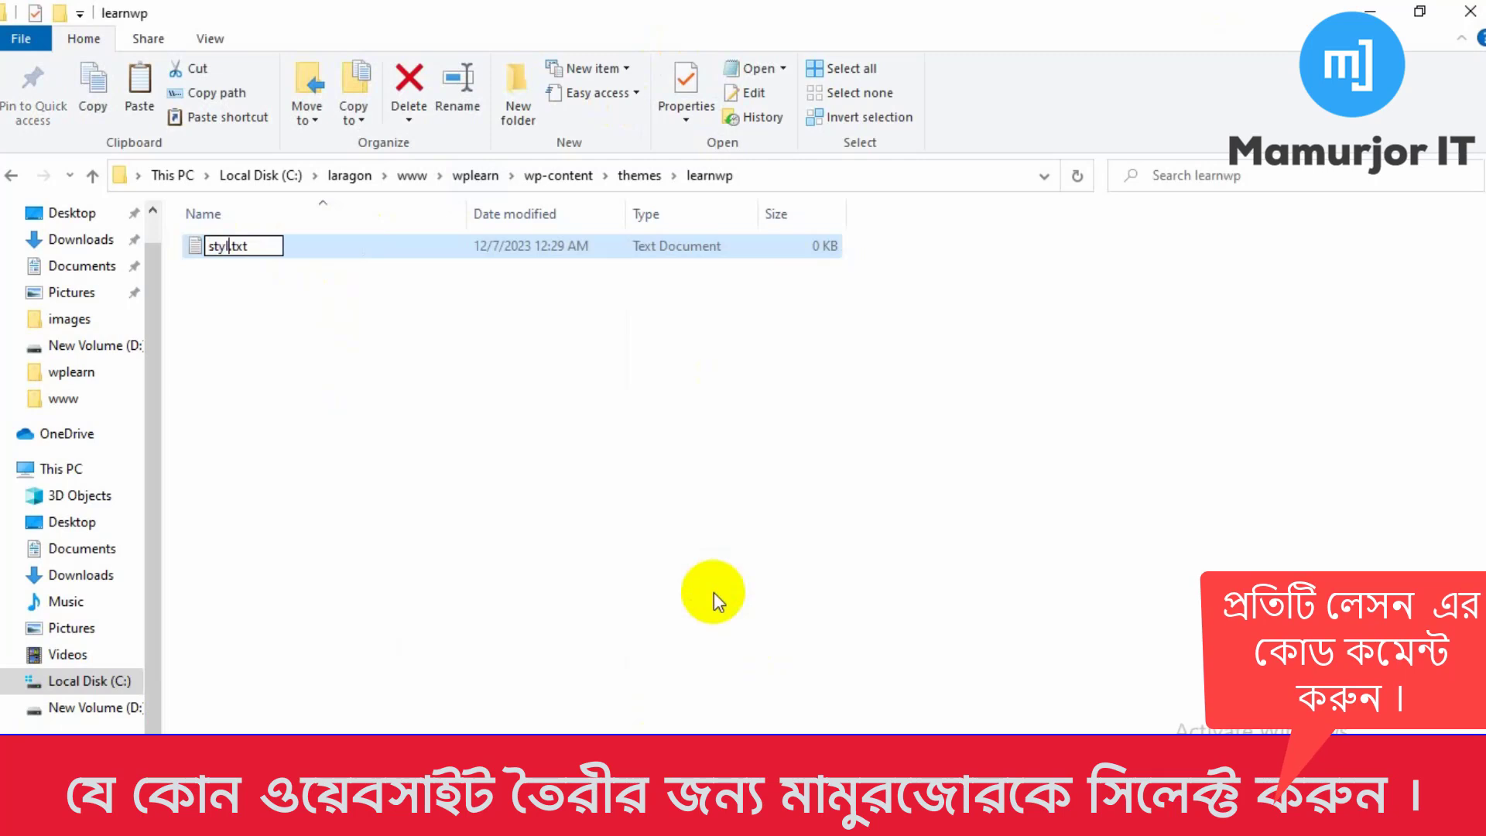
text(e.css)
key(Delete)
key(Delete)
key(Delete)
key(Delete)
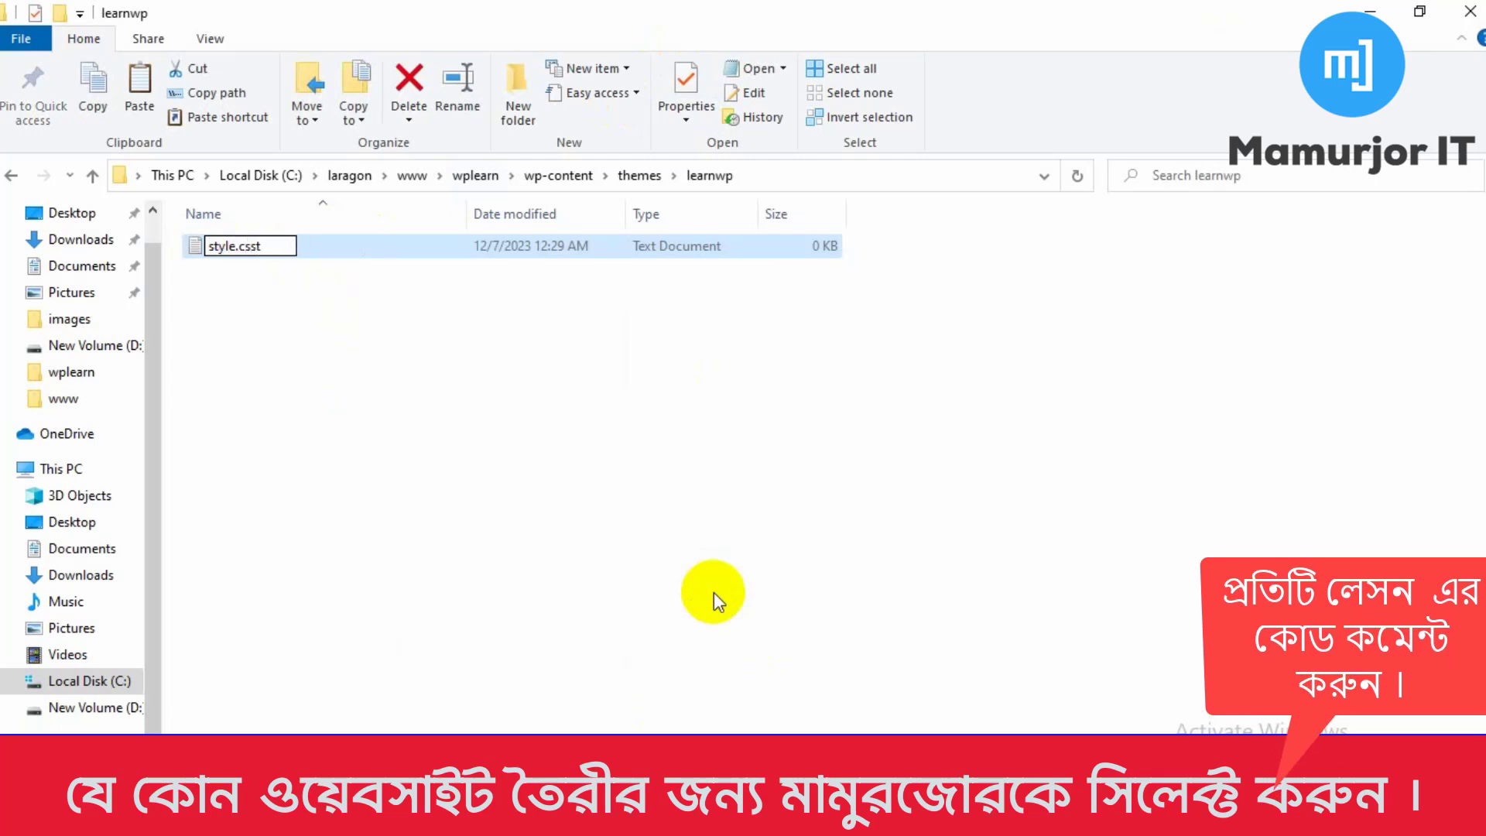
key(Return)
key(Return)
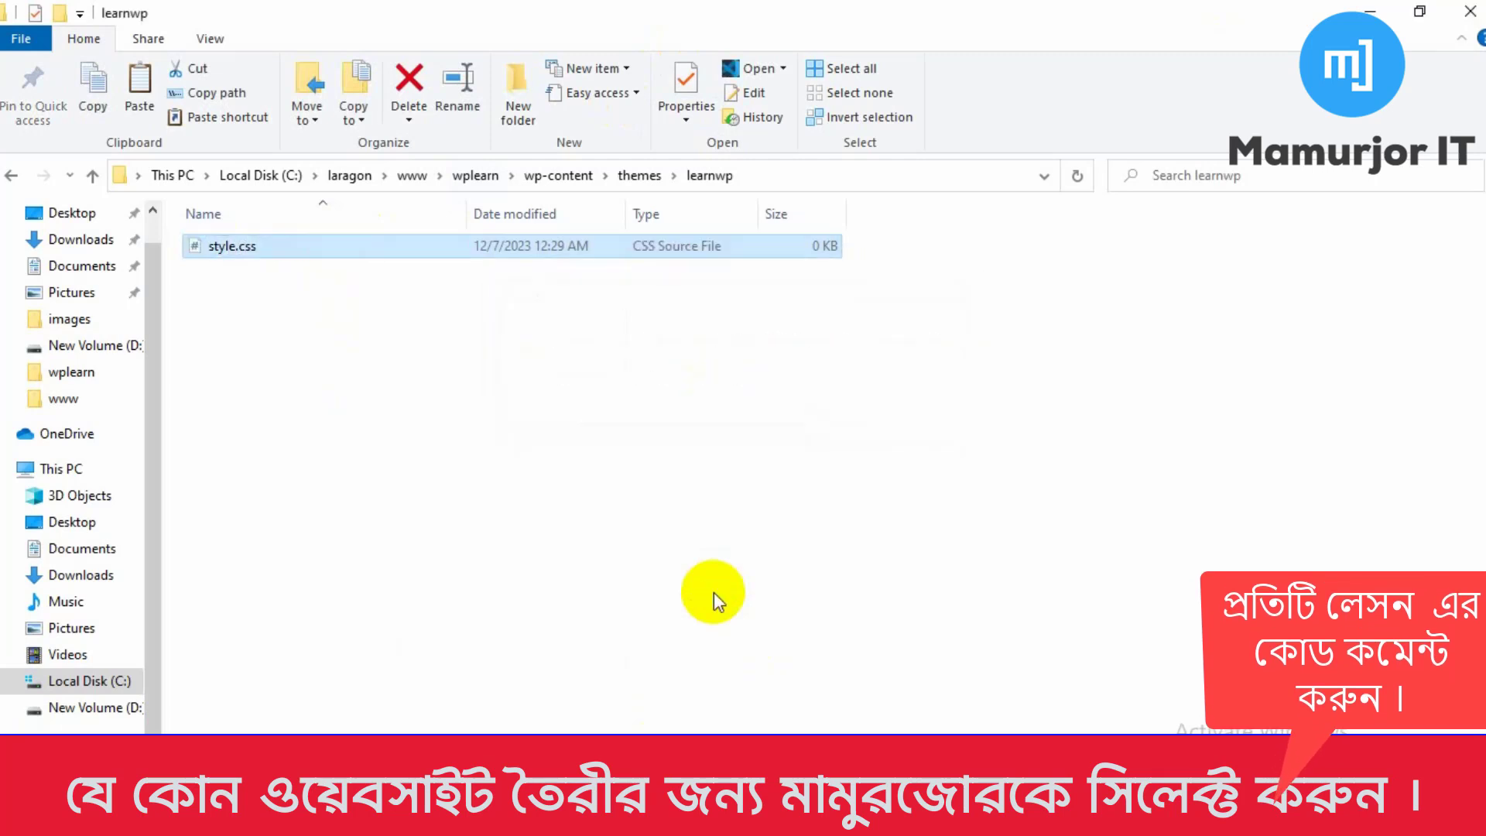
click(678, 551)
key(alt+Tab)
Reload themes.php and confirm learnwp now reports 'Template is missing'
click(473, 67)
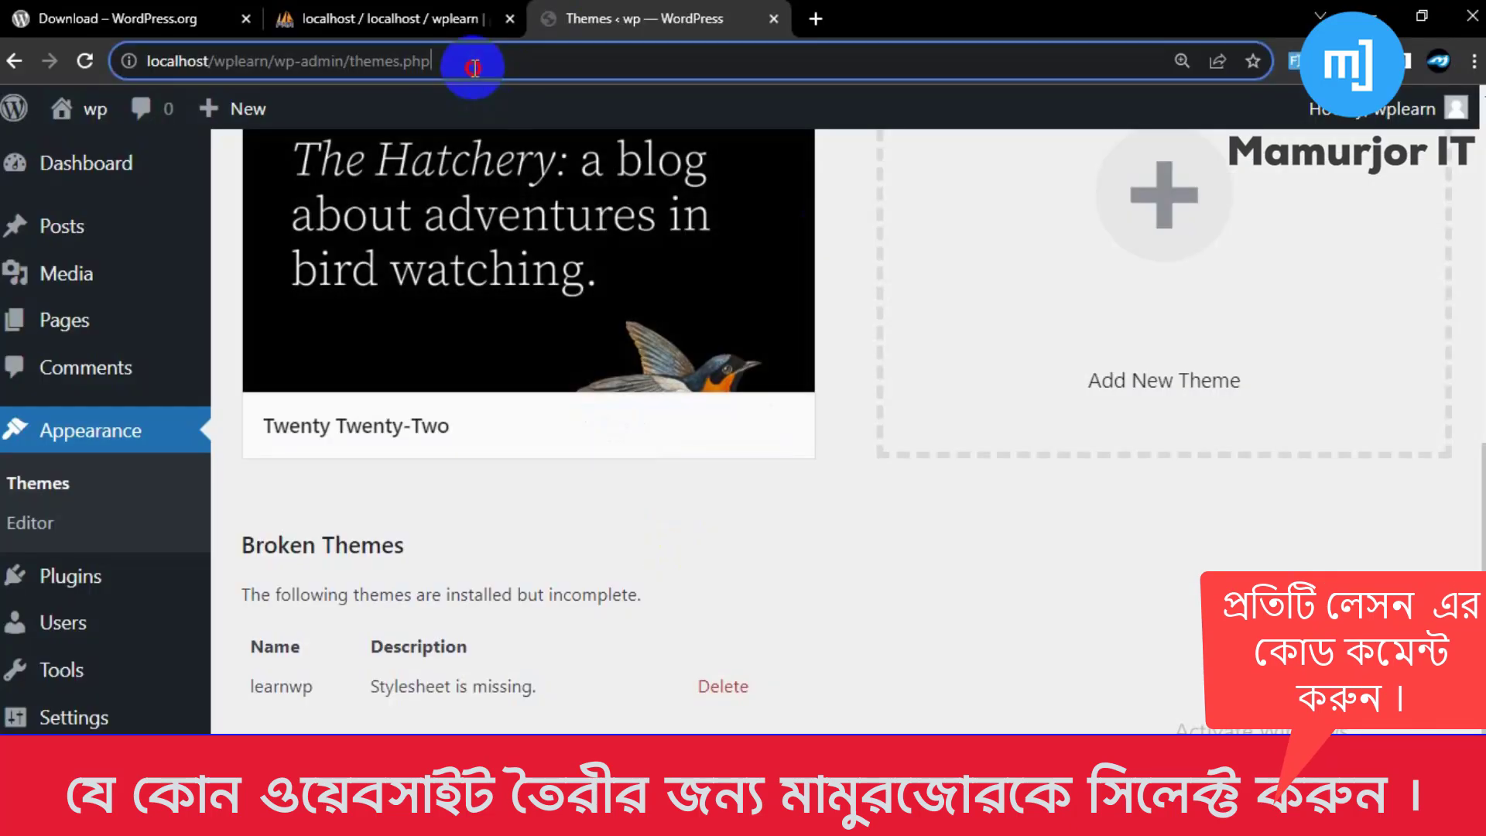
key(Return)
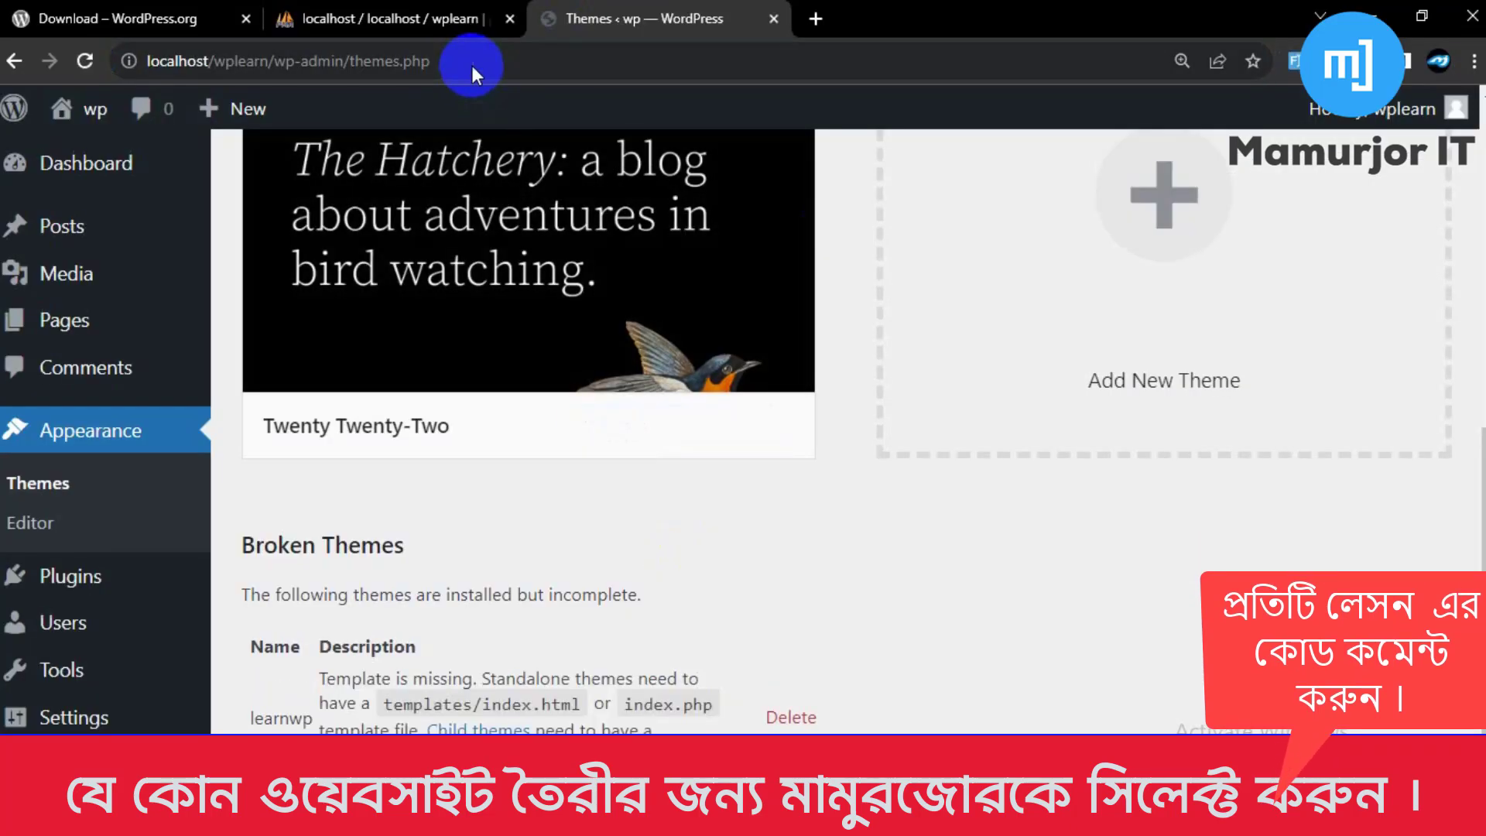
scroll(732, 561, down, 1)
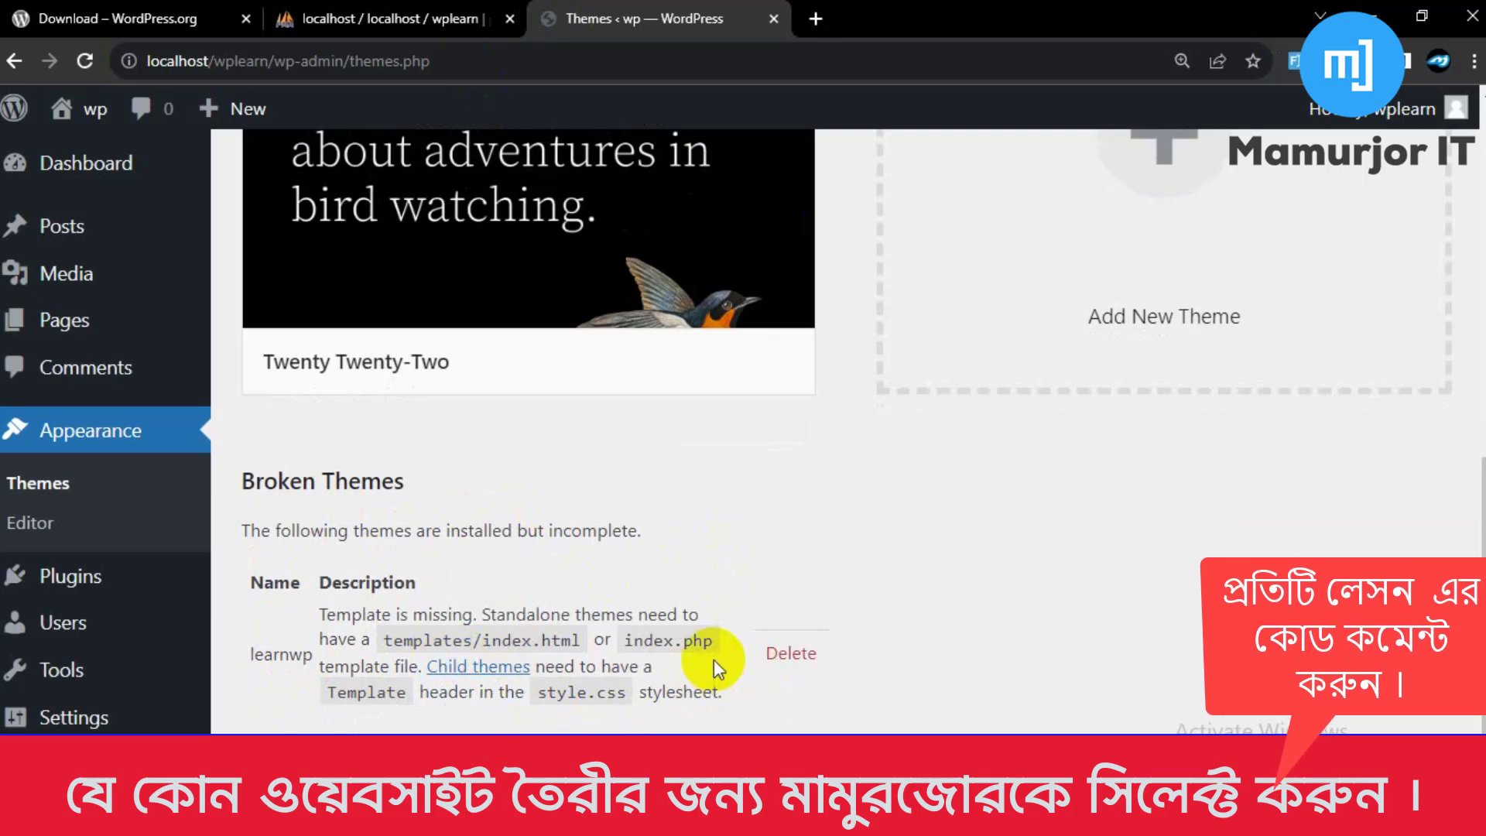
key(alt+Tab)
Add an empty index.php next to style.css in learnwp, accepting the extension change
right_click(330, 325)
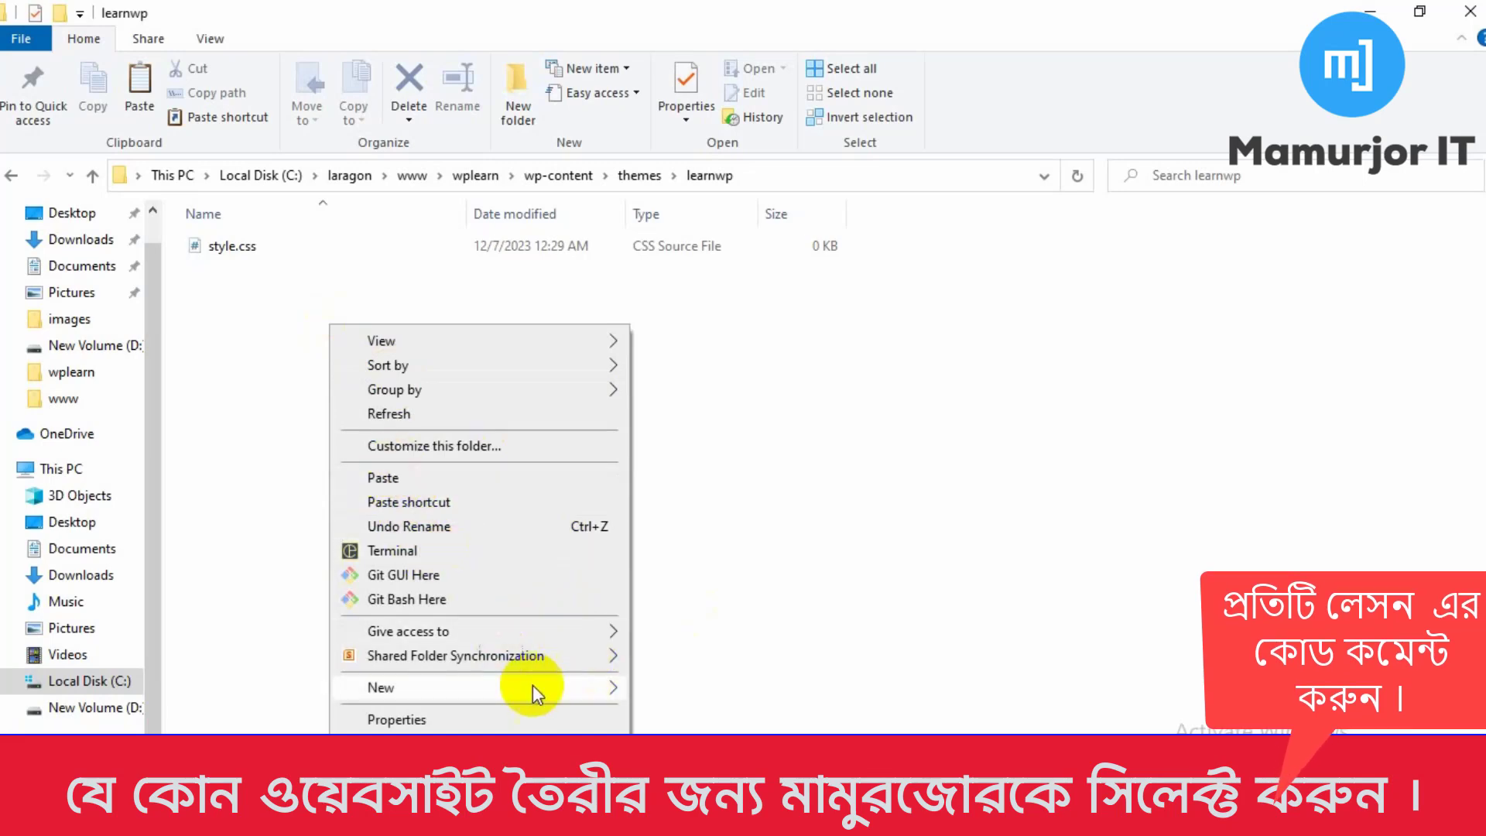
mouse_move(576, 683)
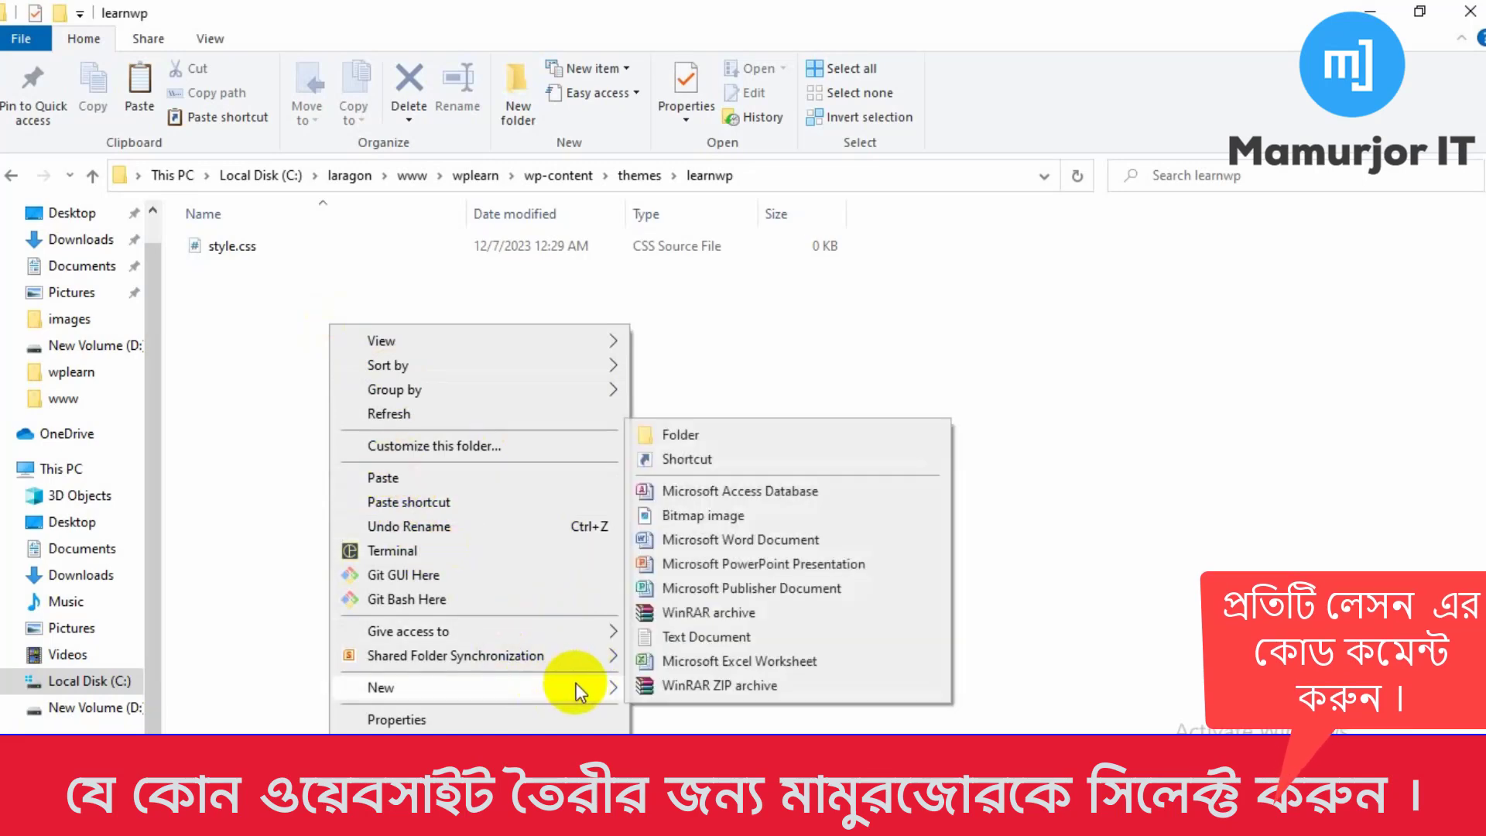
click(683, 635)
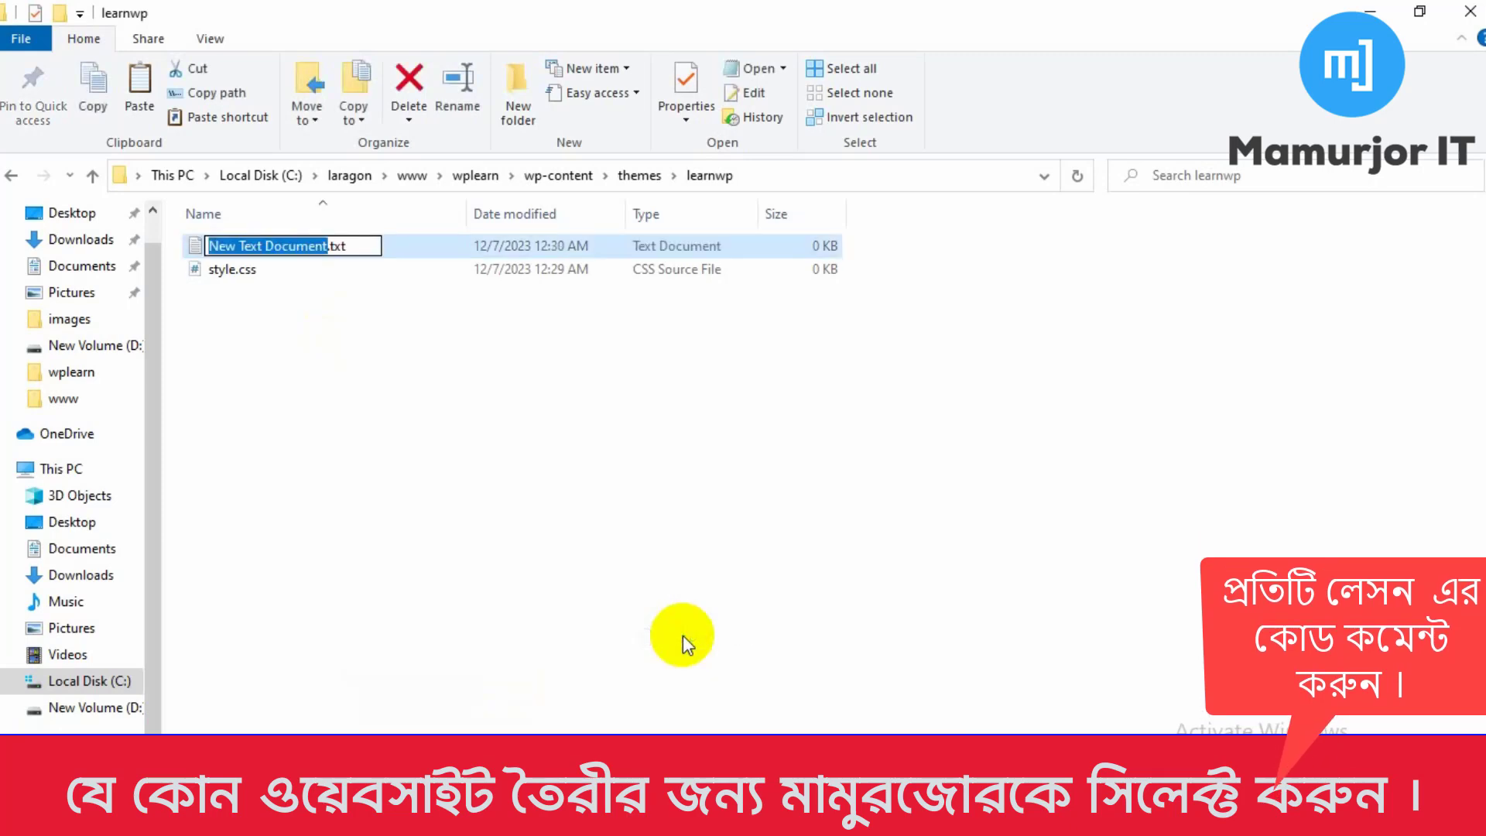
text(index.p)
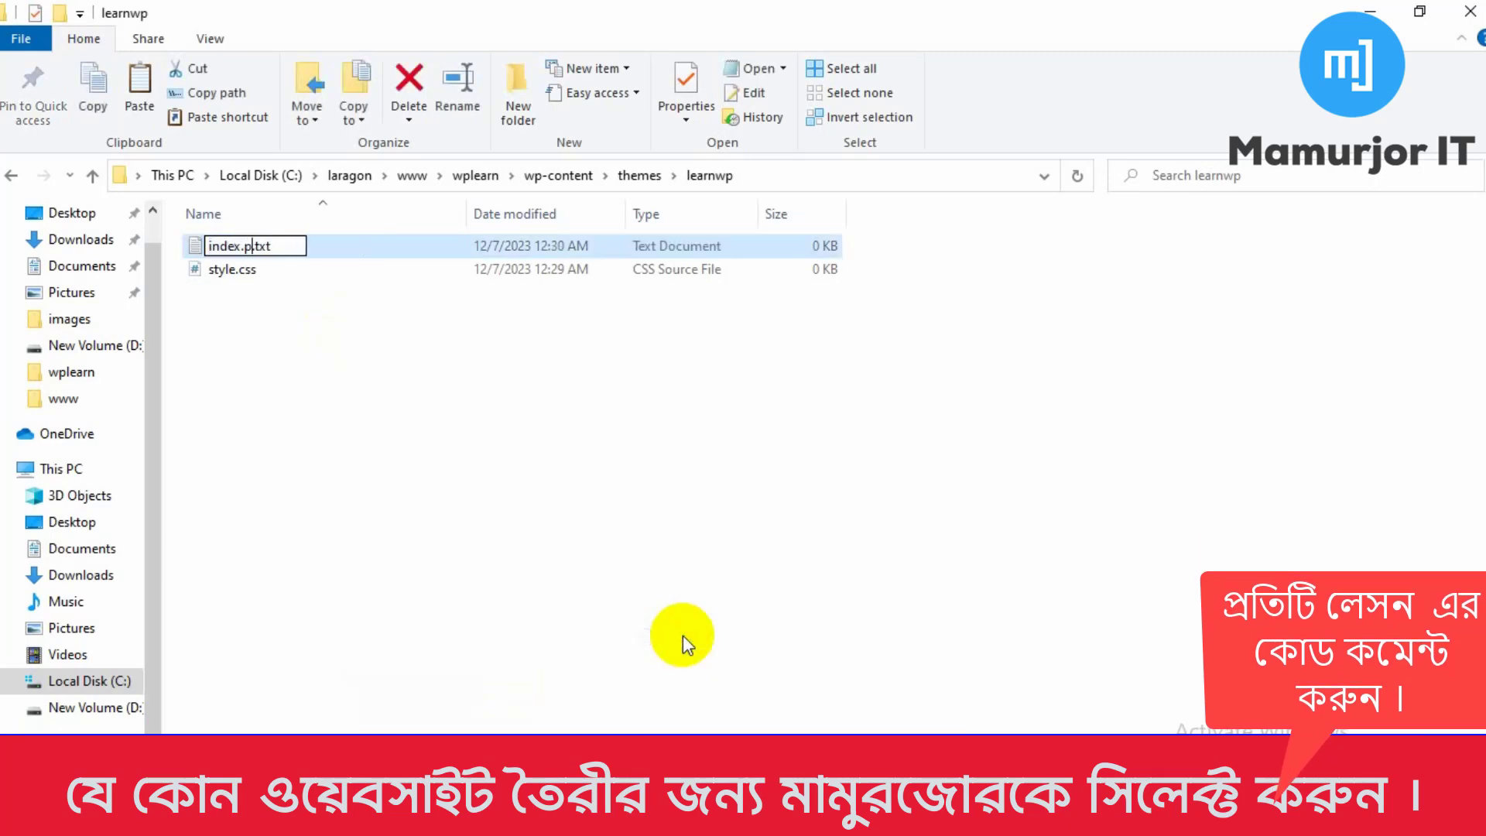
text(hp)
key(Return)
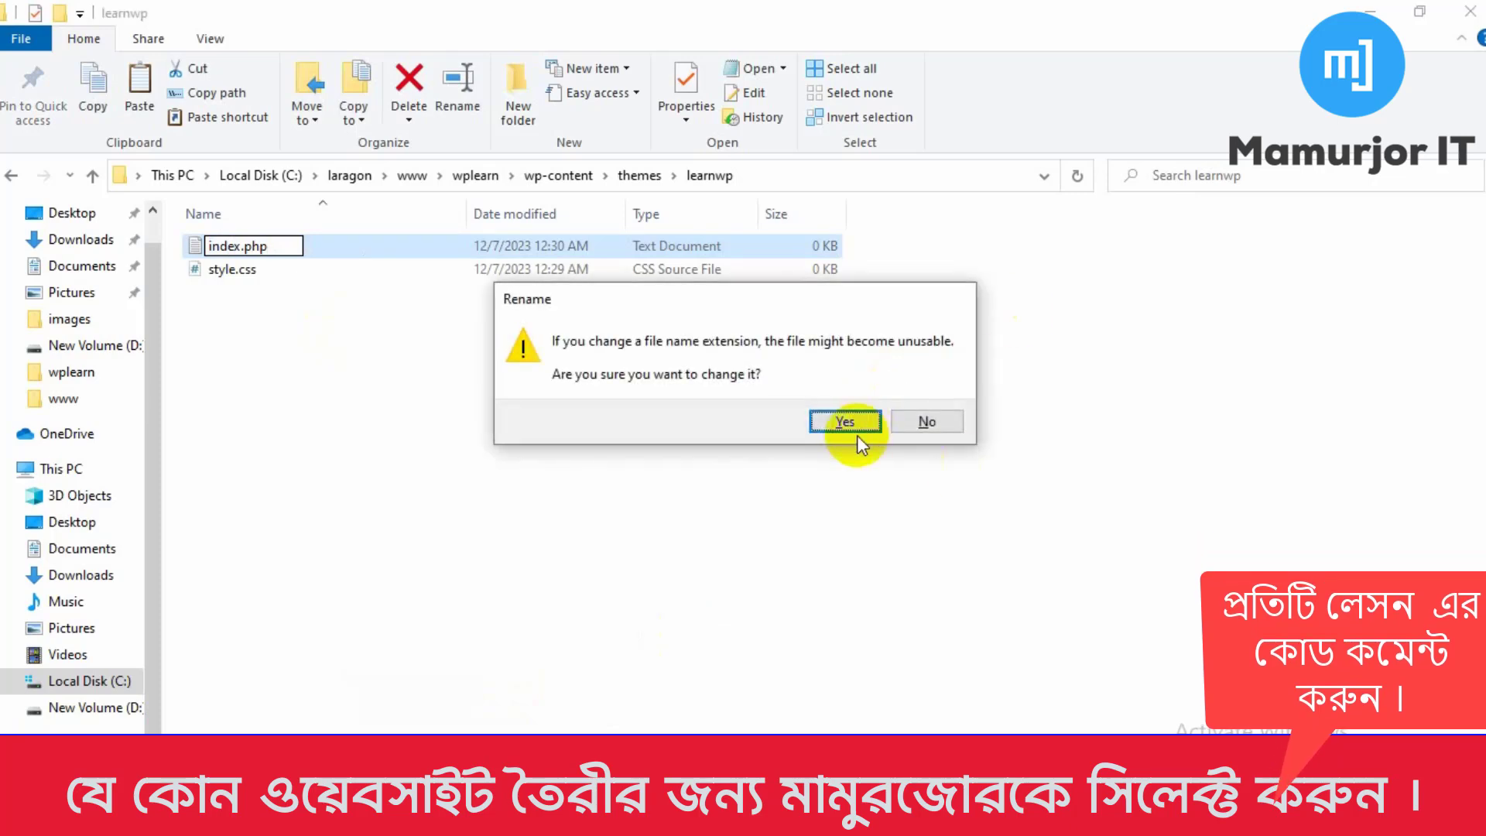
click(846, 421)
key(alt+Tab)
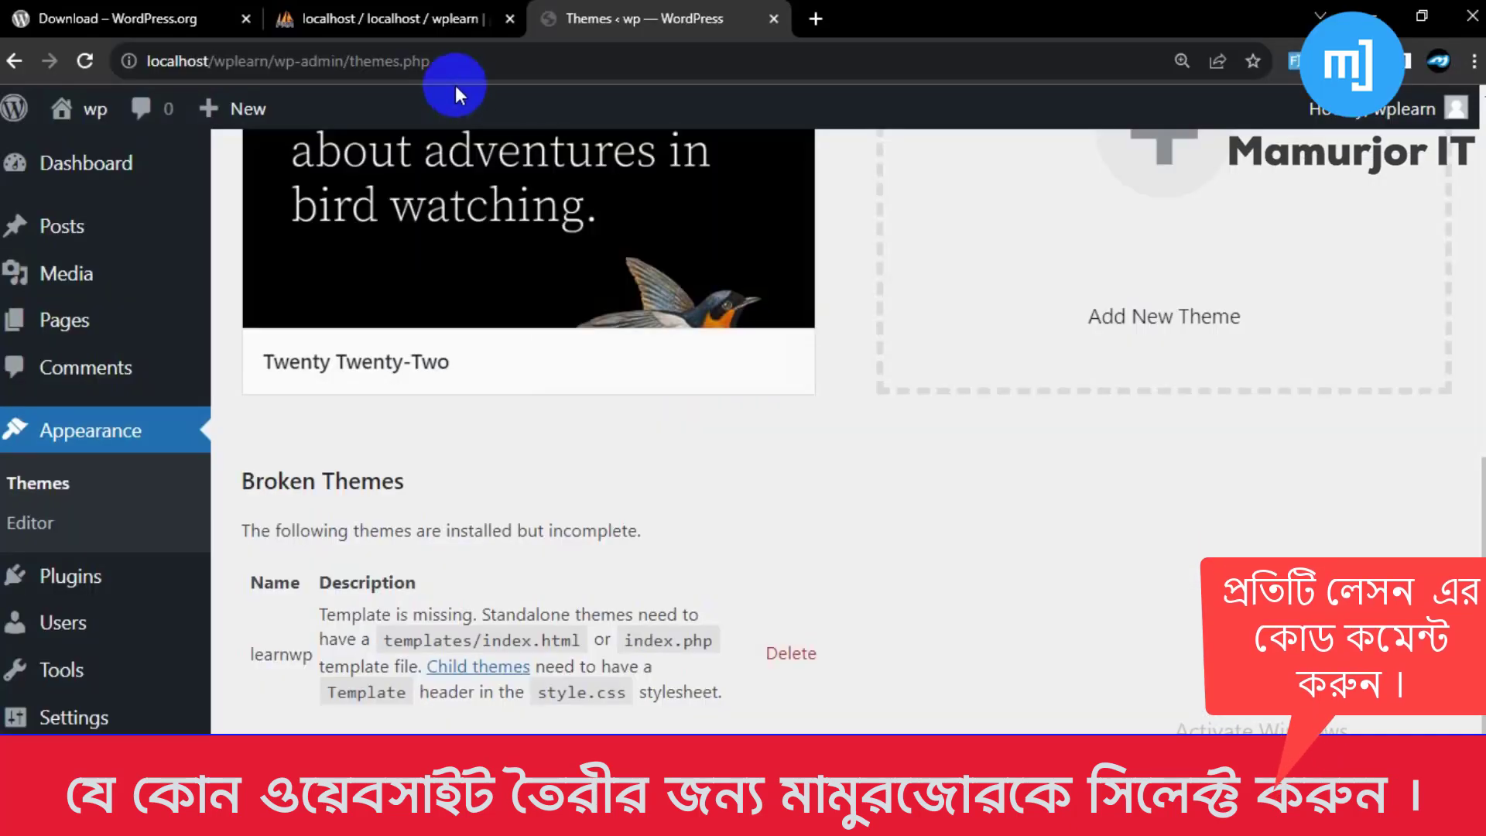
Reload the Themes page and check that learnwp is listed among the installed themes
click(457, 60)
key(Return)
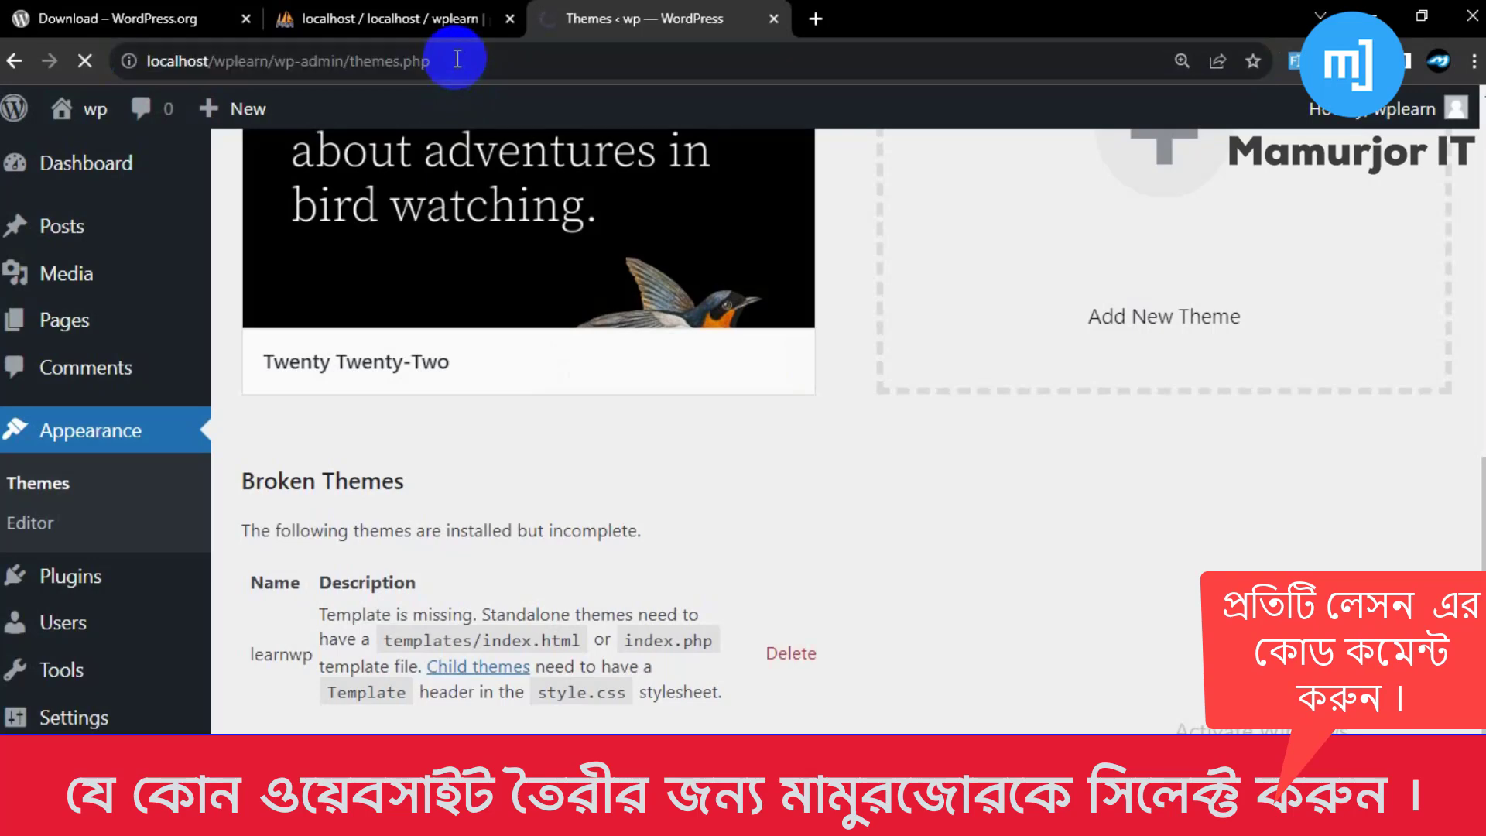
scroll(784, 564, down, 2)
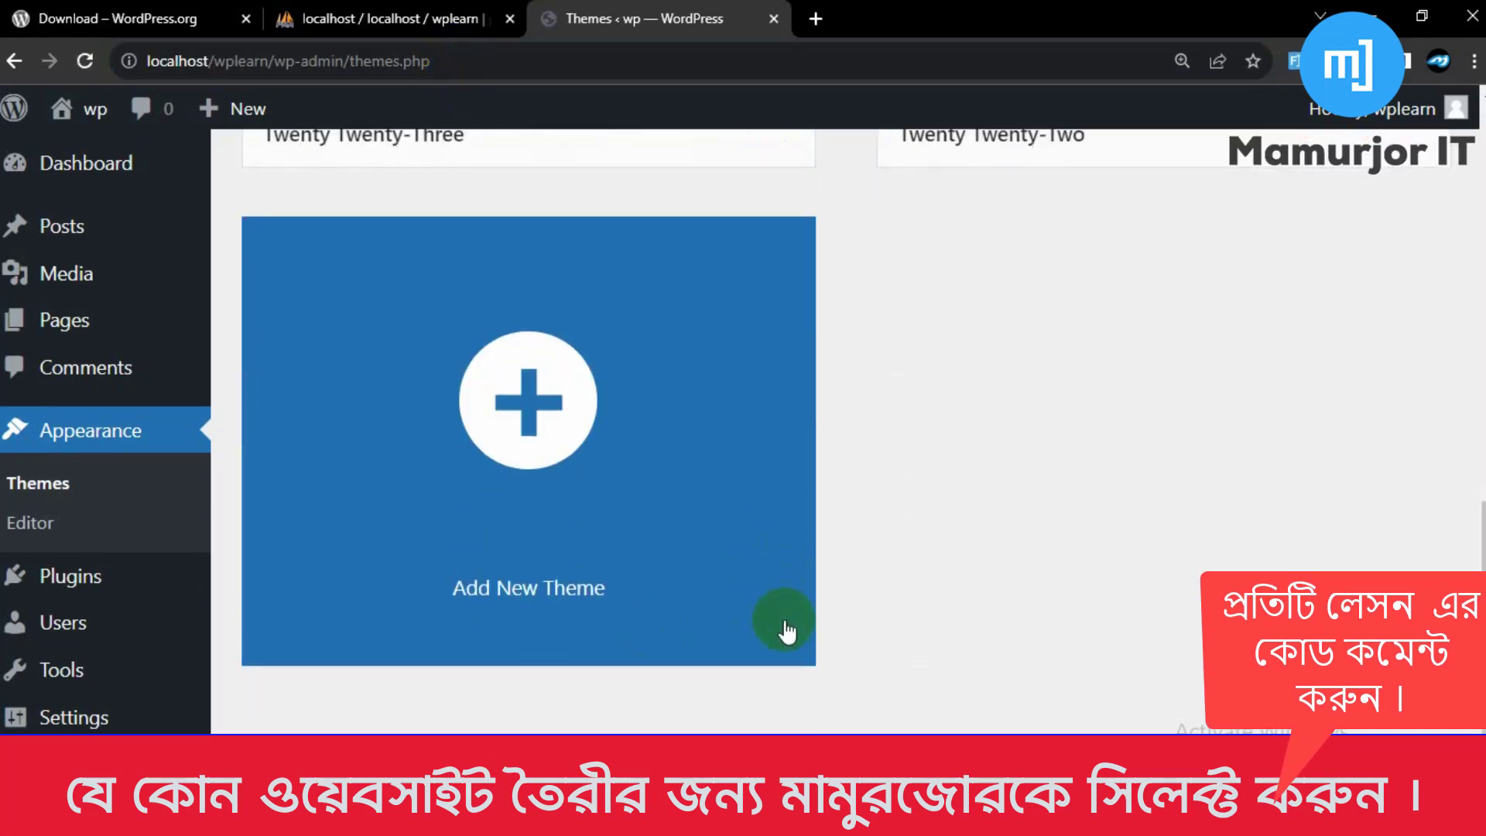
scroll(986, 571, up, 10)
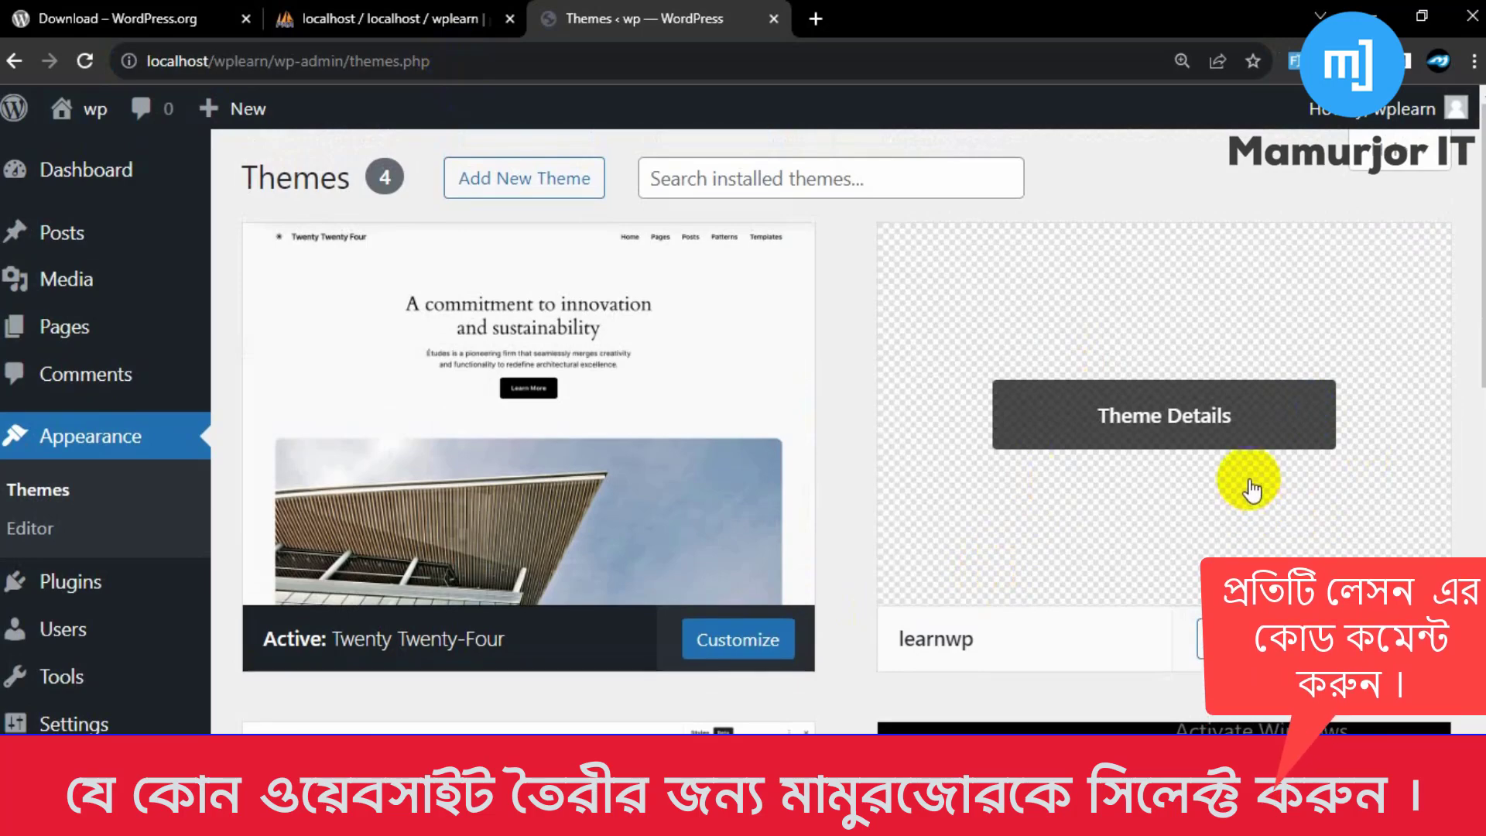
View the Theme Details for Twenty Twenty-Four
mouse_move(564, 289)
click(573, 416)
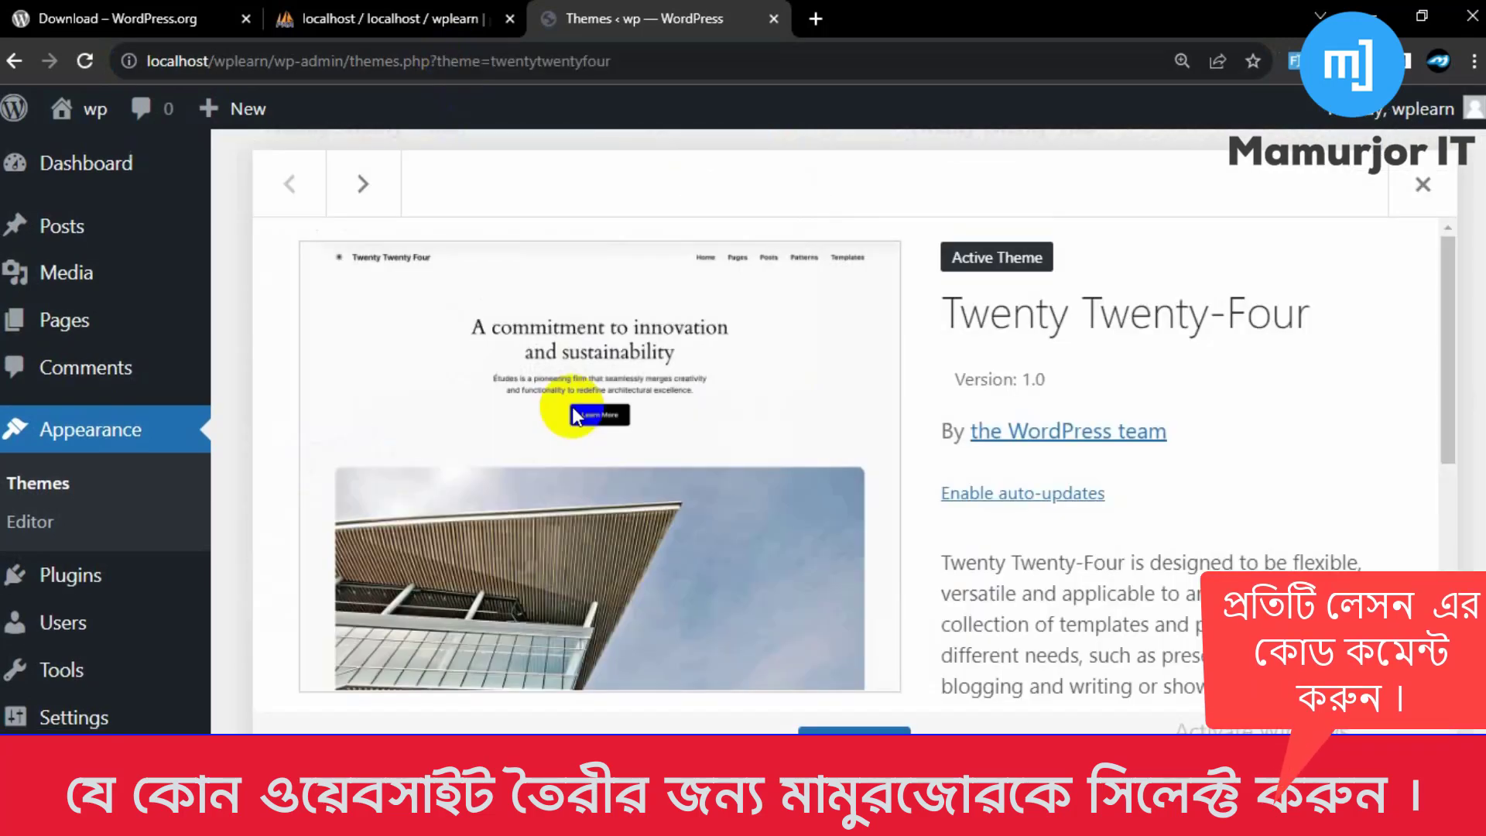
scroll(1118, 498, down, 5)
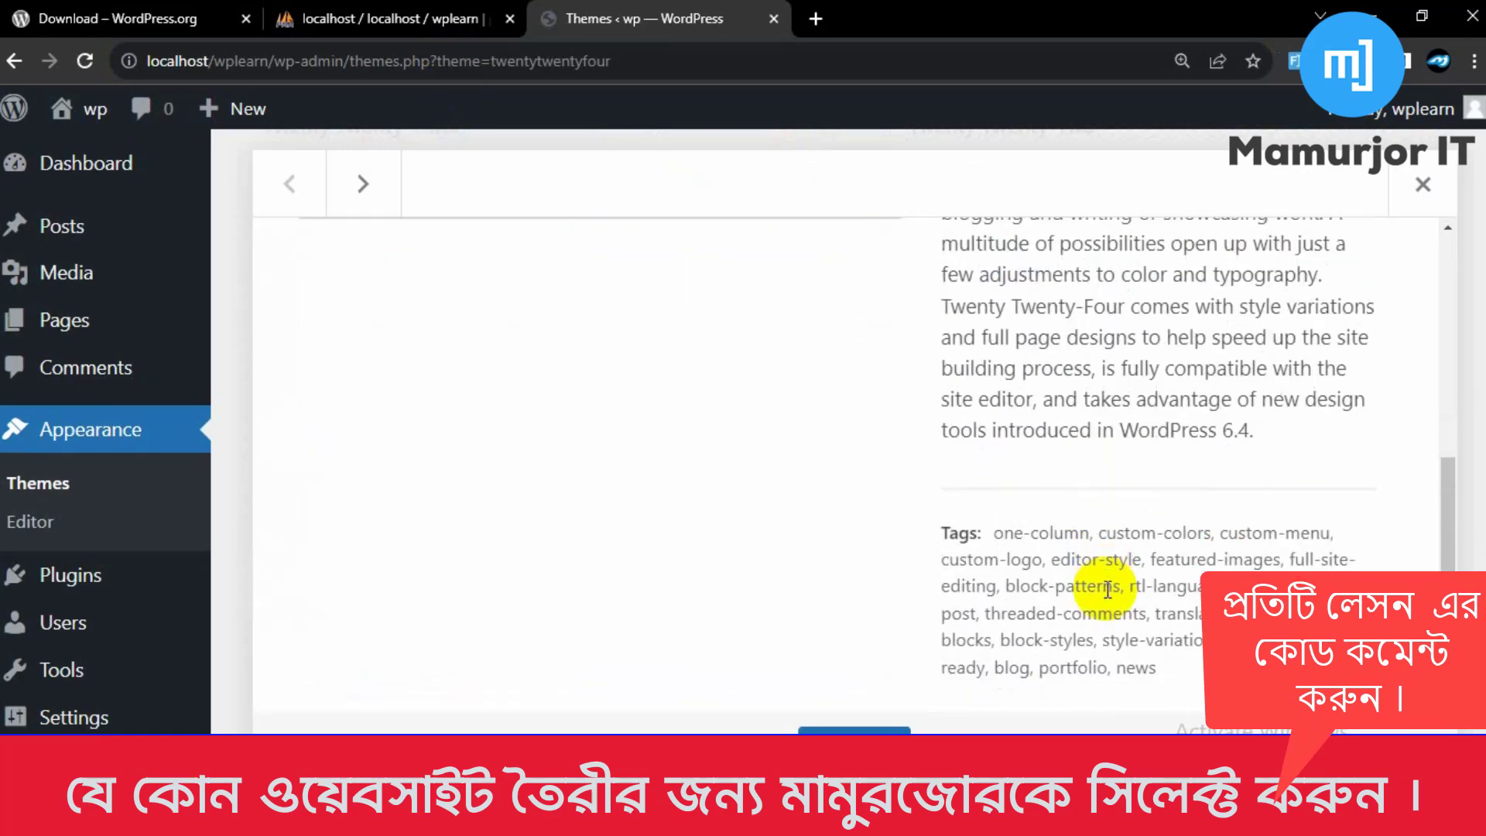
scroll(1104, 587, up, 5)
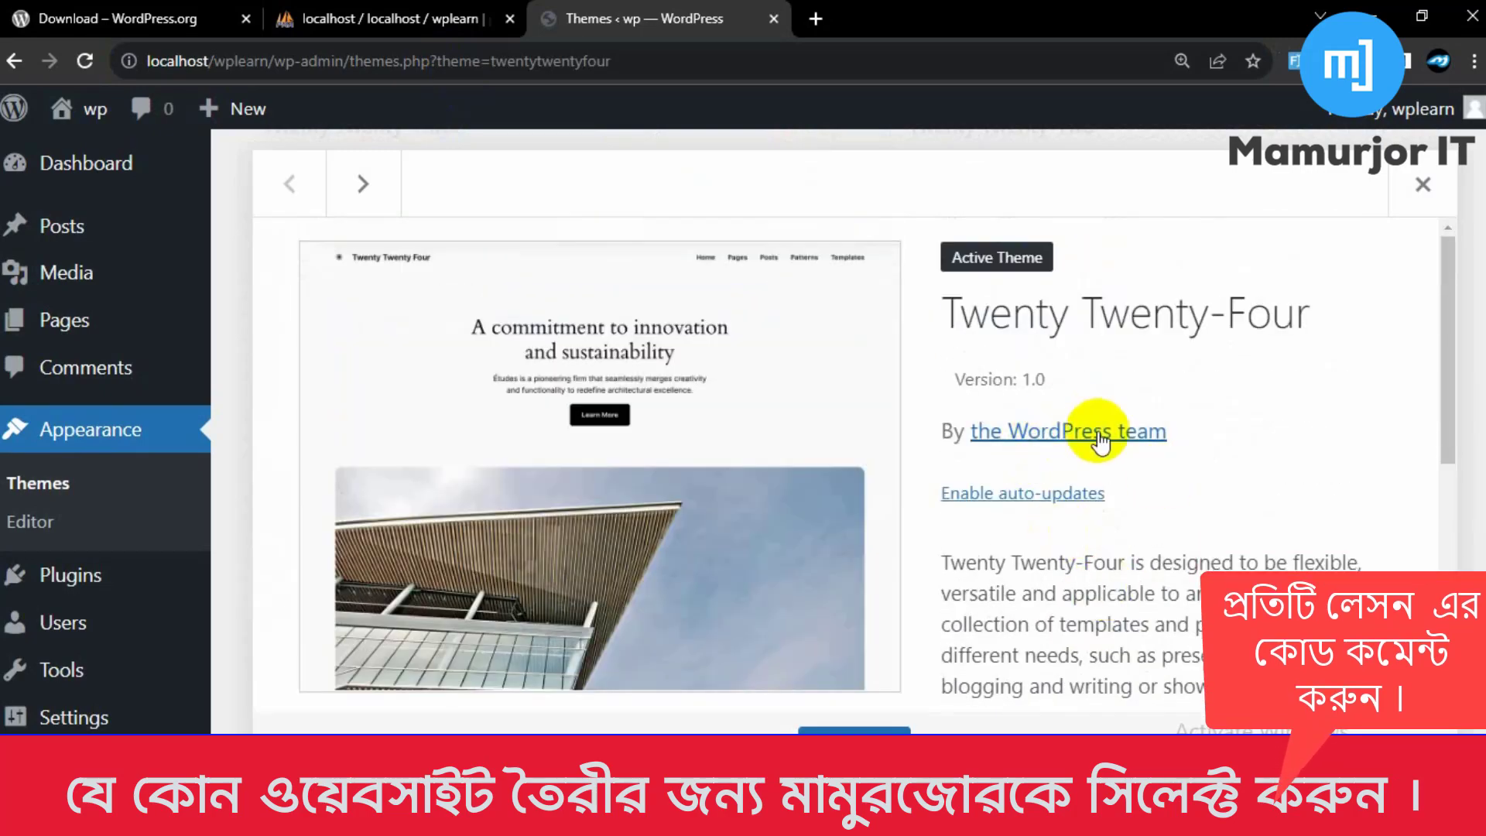
scroll(1169, 503, down, 4)
scroll(1159, 546, down, 2)
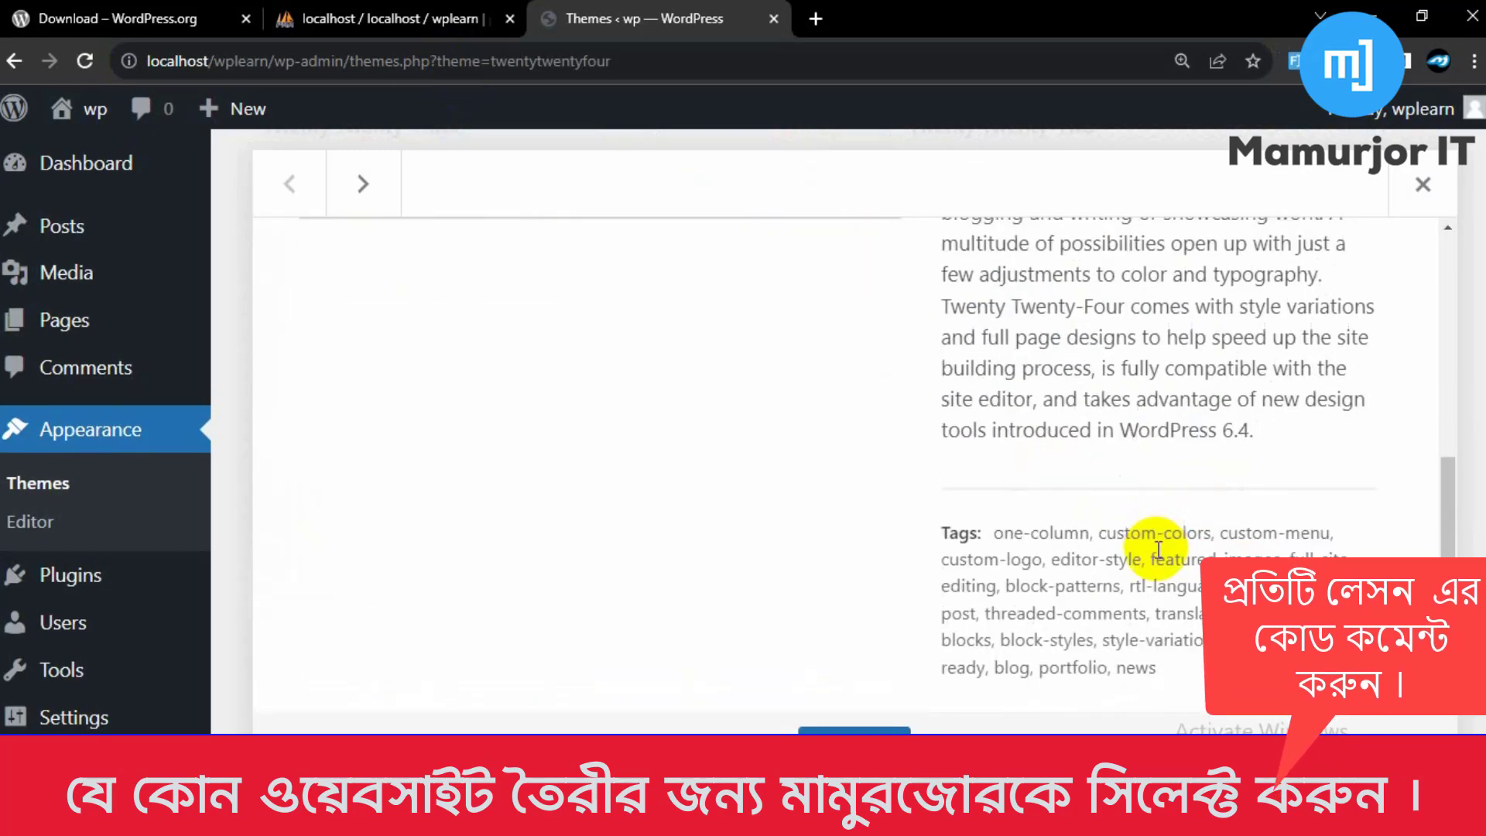
scroll(1130, 546, up, 6)
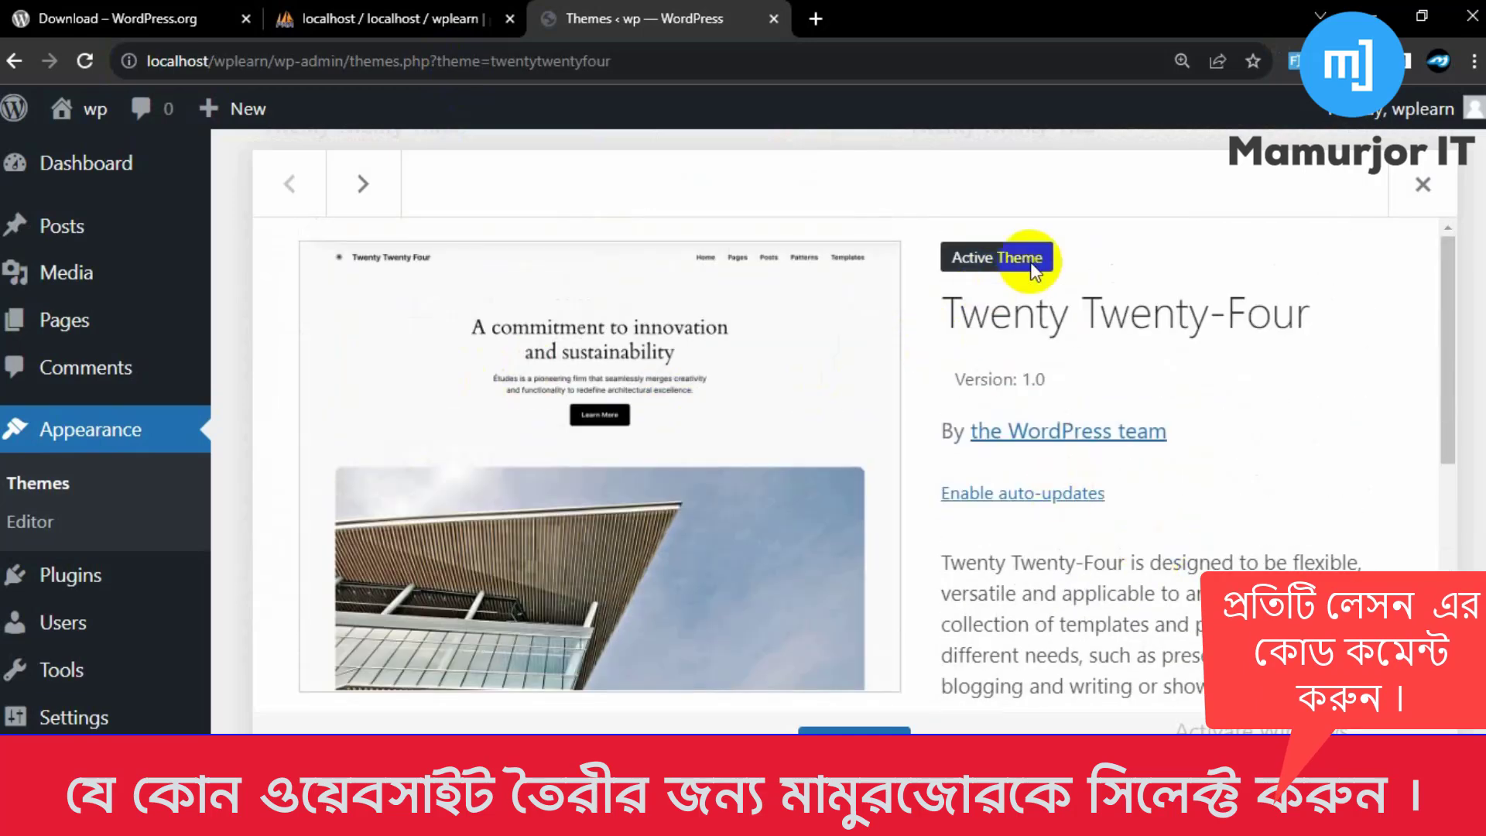
click(14, 62)
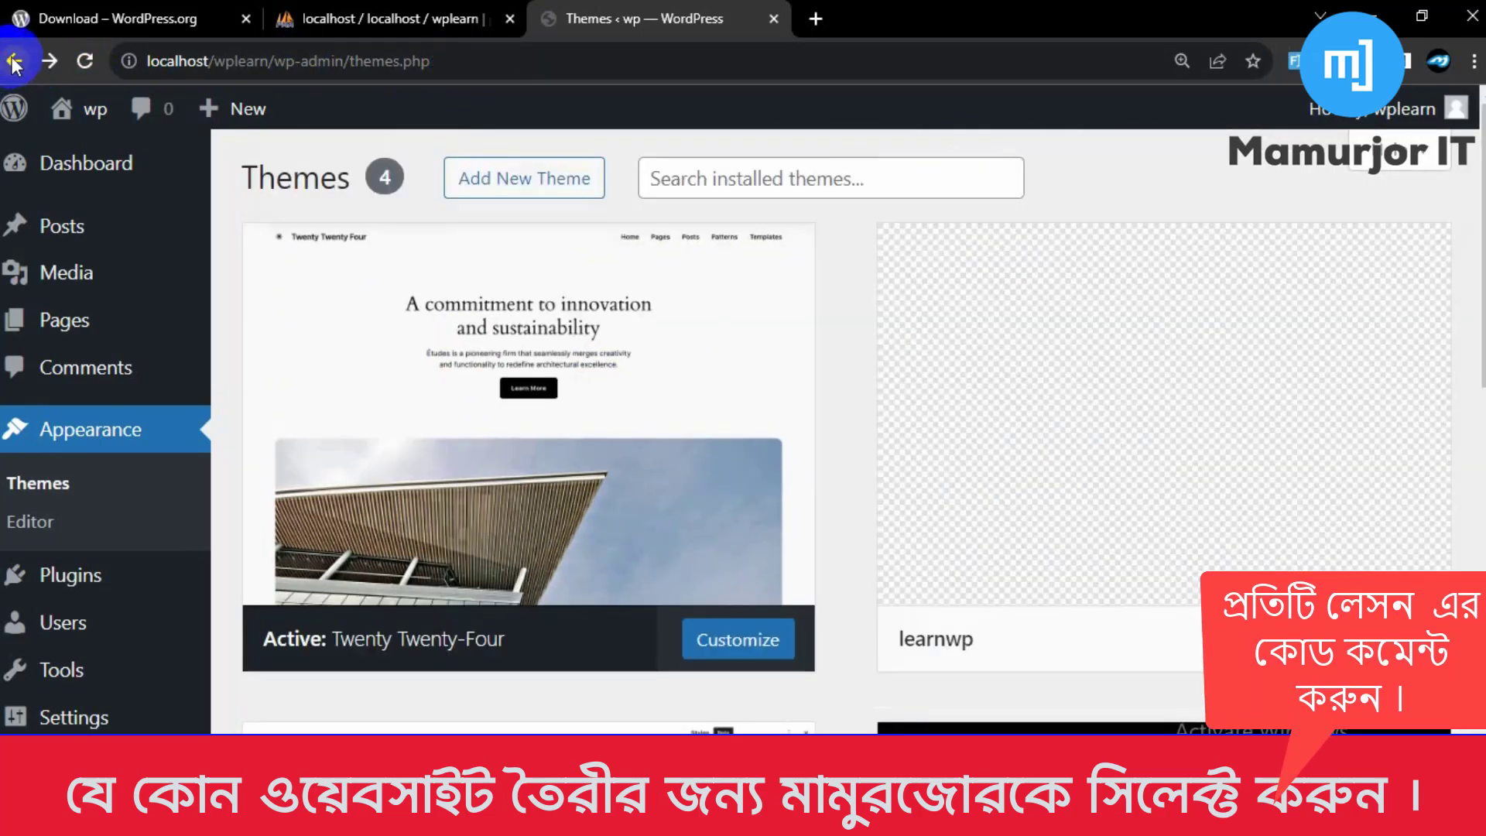
click(1235, 414)
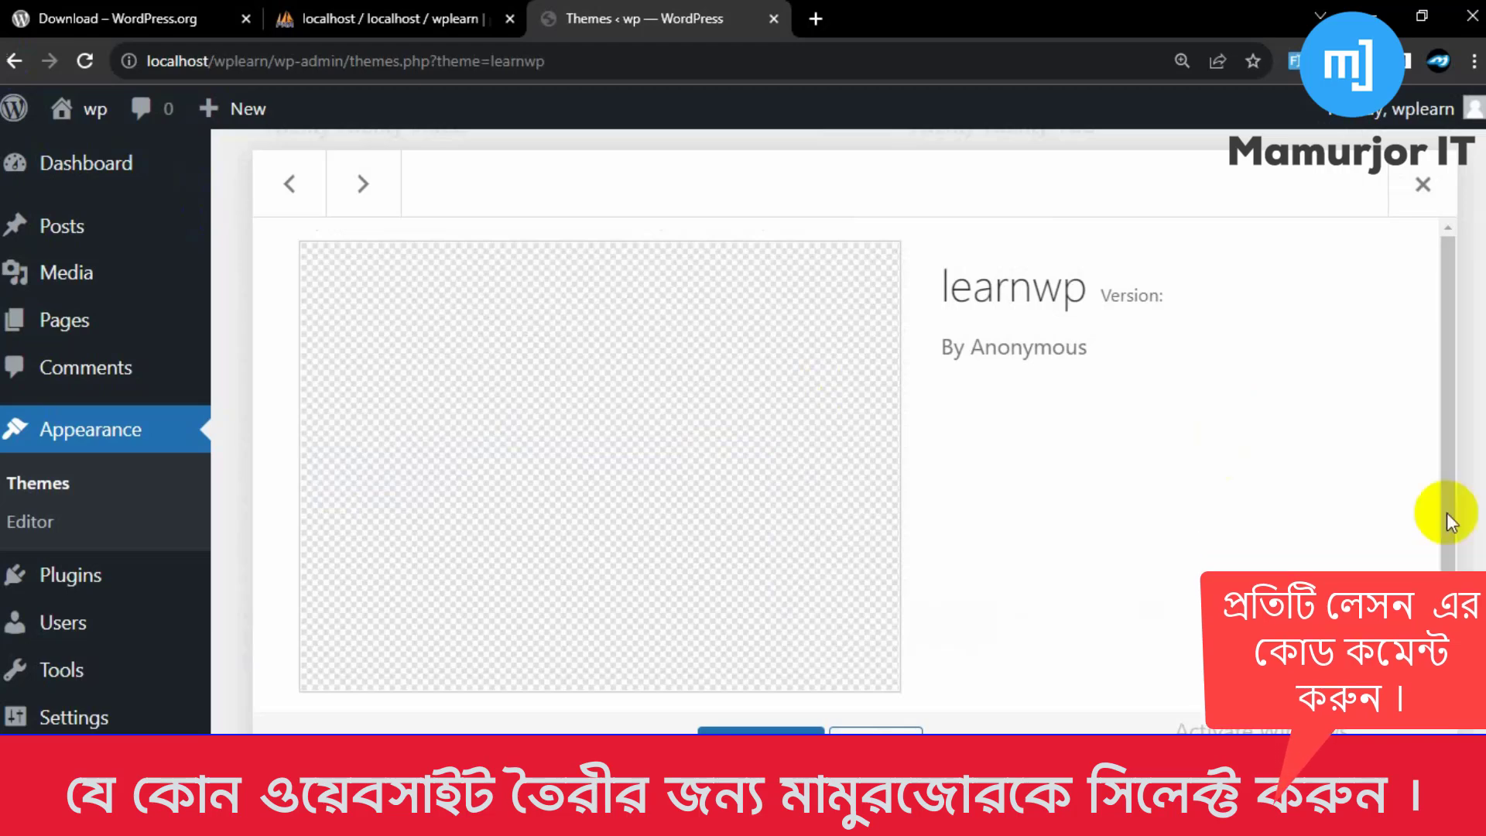
click(14, 61)
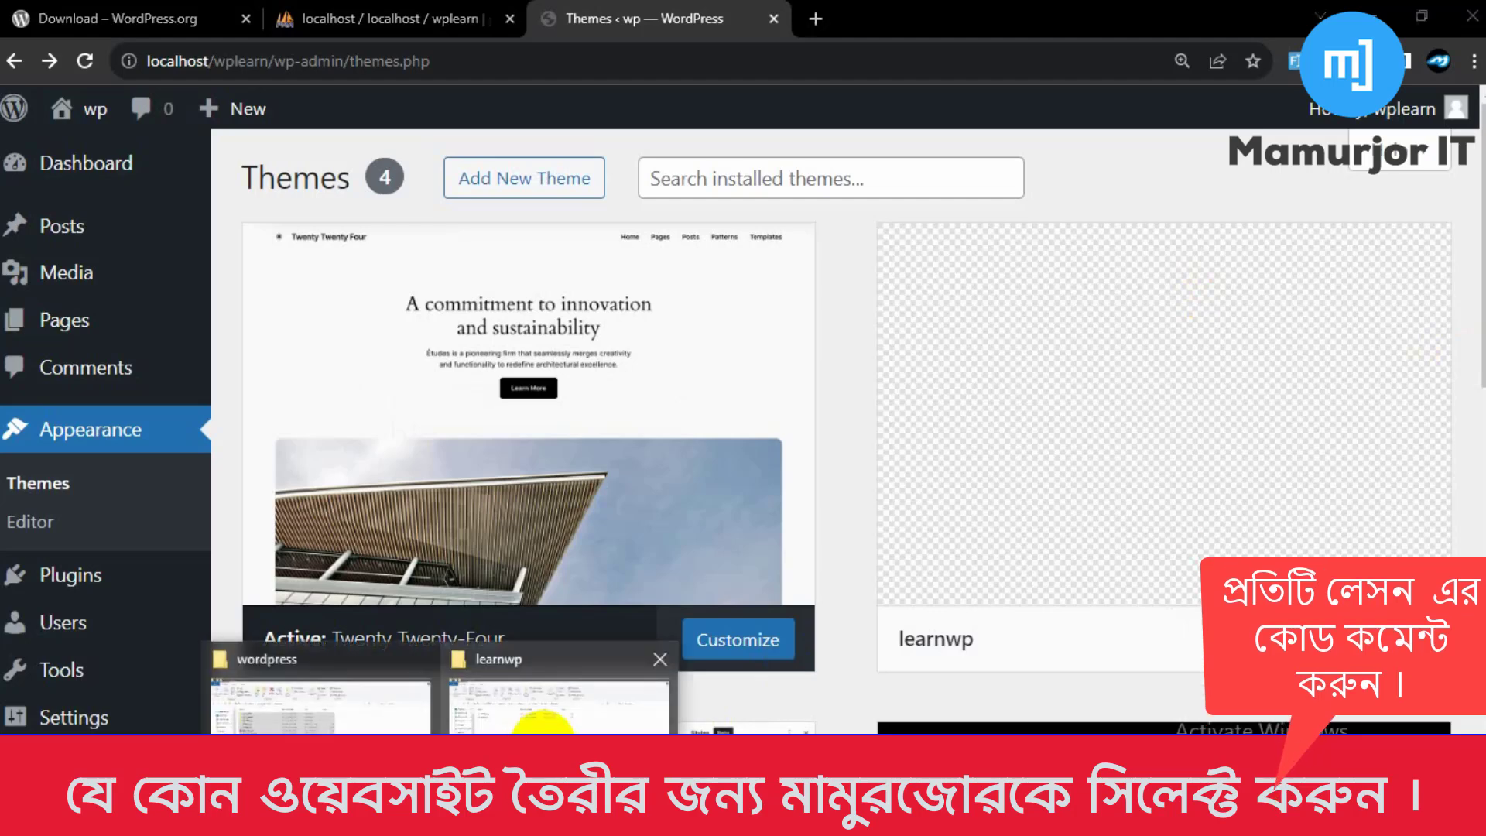
click(480, 689)
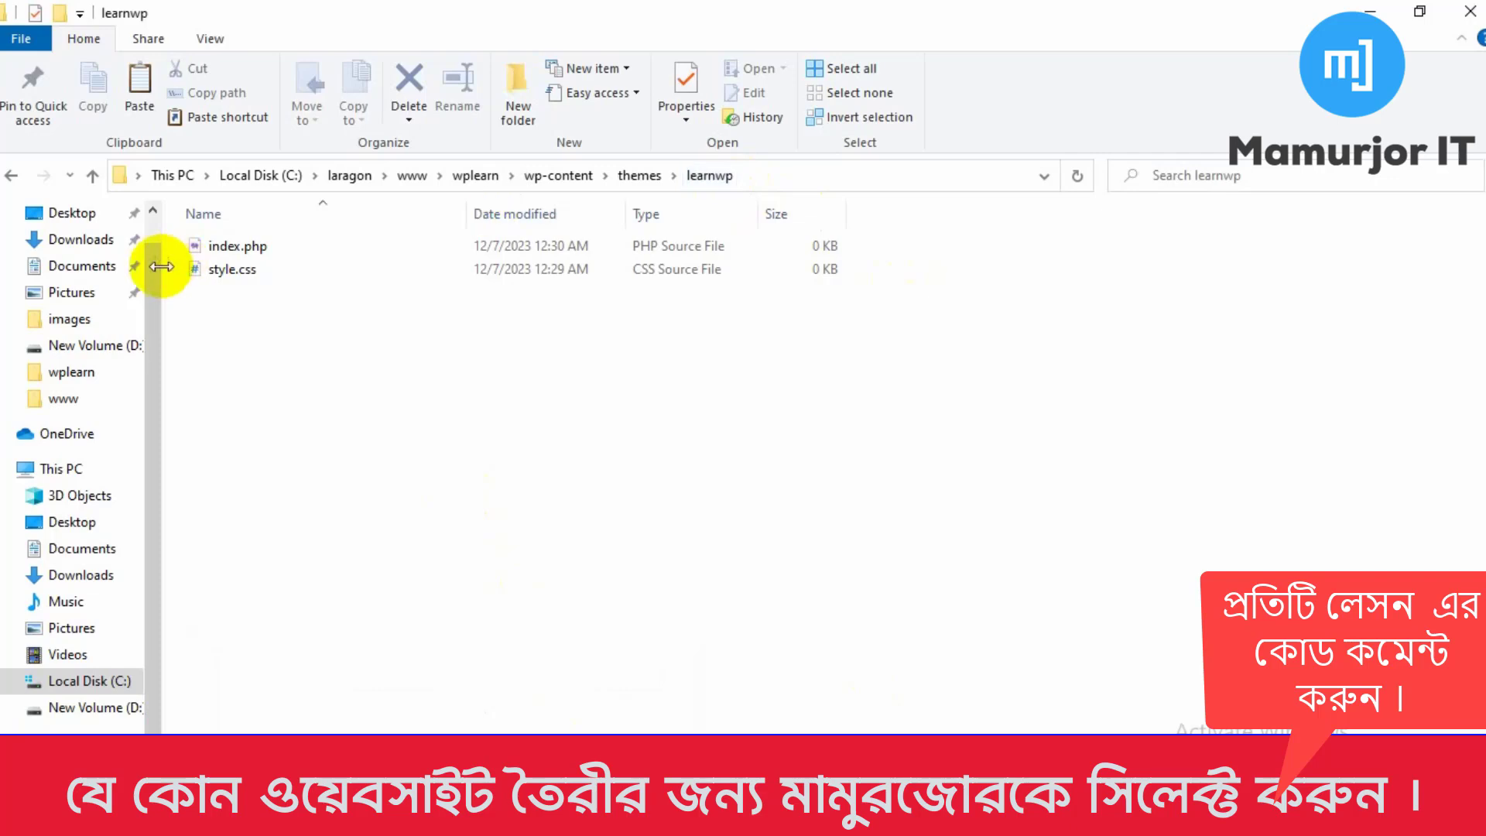
Select style.css in the learnwp folder, then clear the selection
click(230, 261)
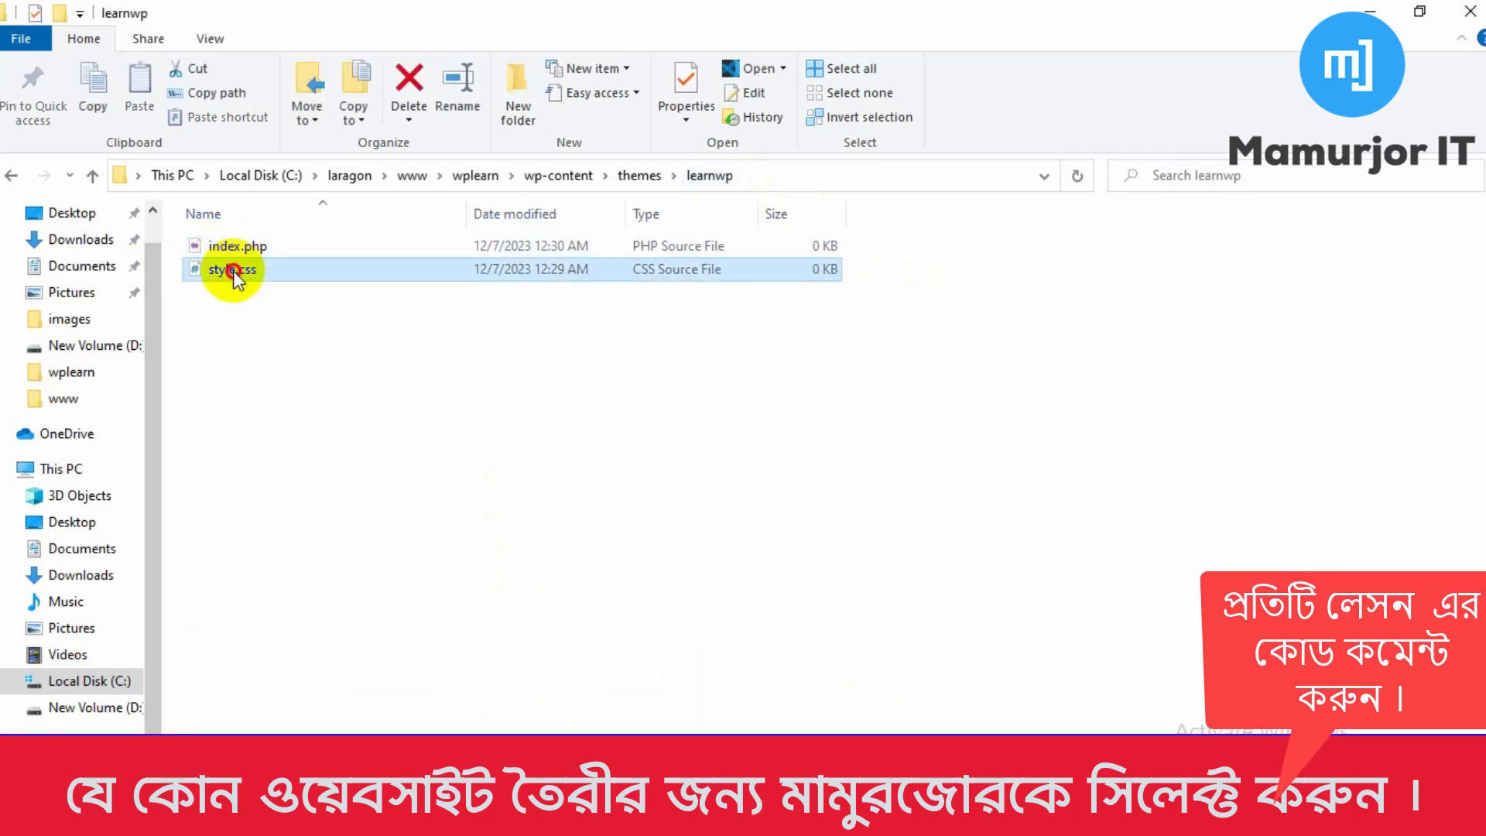
click(315, 370)
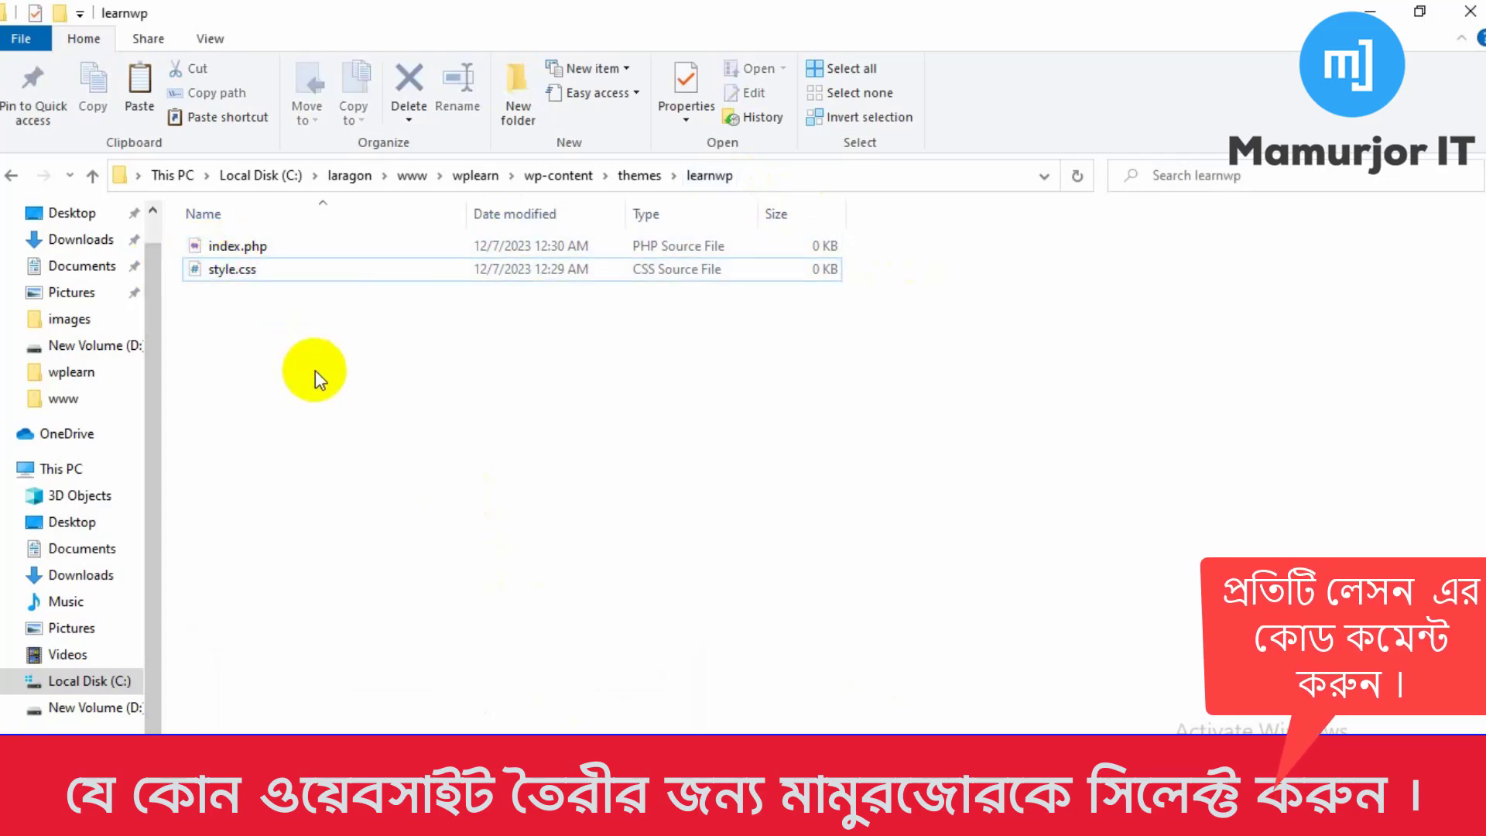